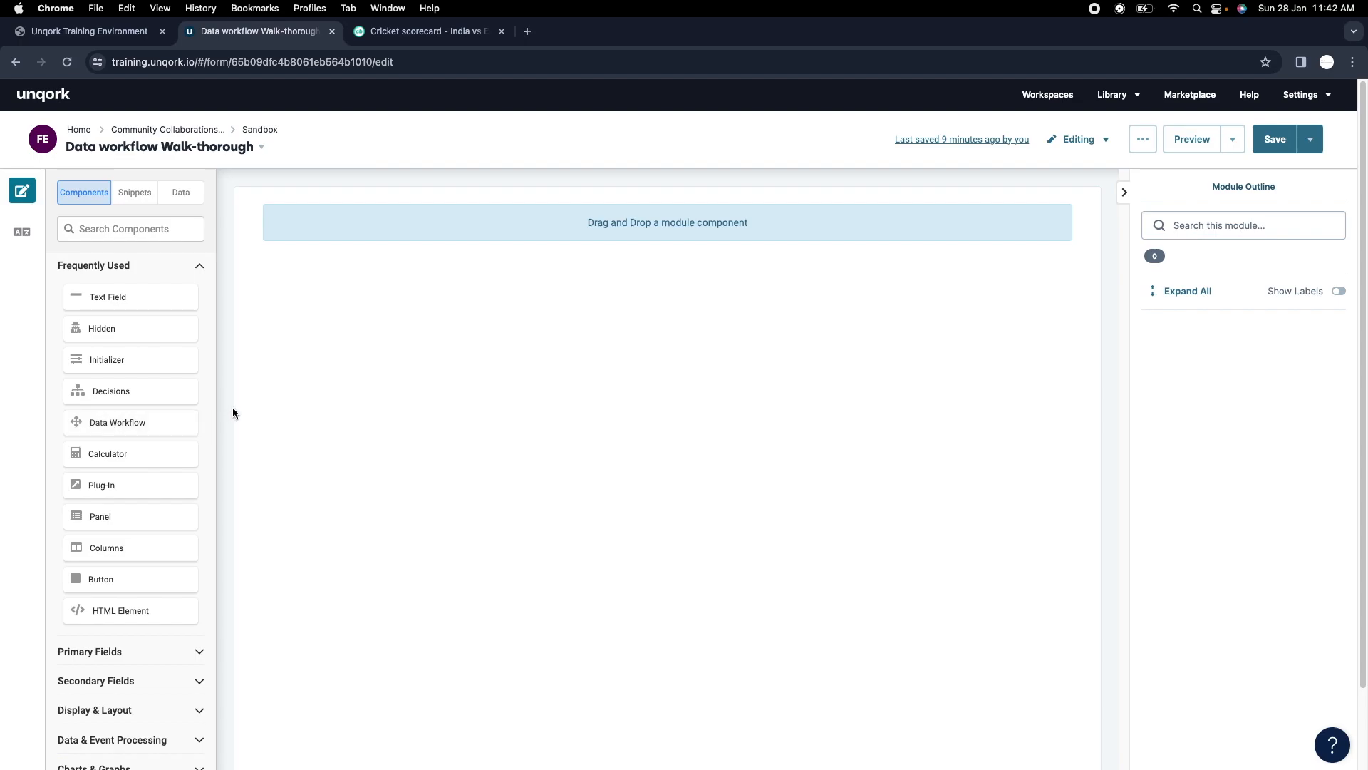
Look over England's second-innings batting table on the India vs England scorecard page, and close that page.
click(427, 31)
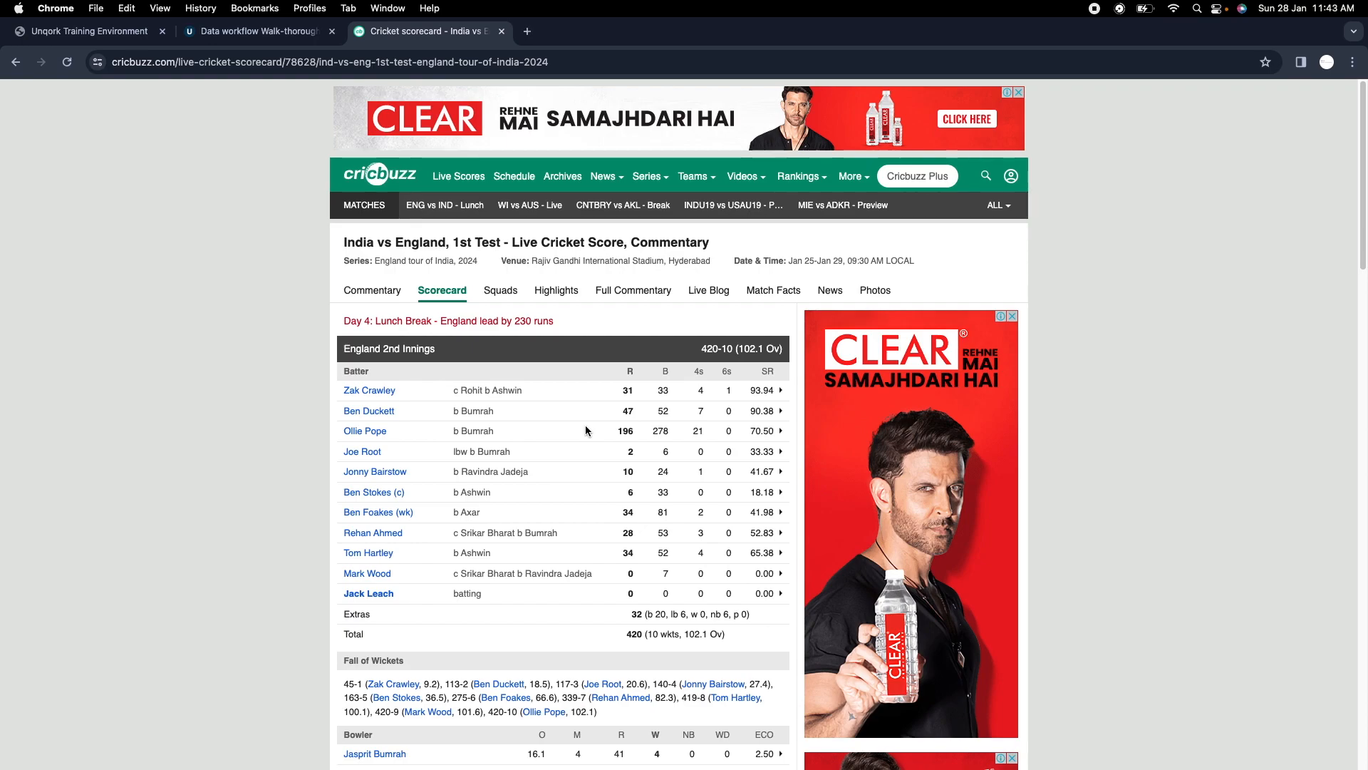
scroll(654, 530, down, 2)
scroll(654, 529, up, 2)
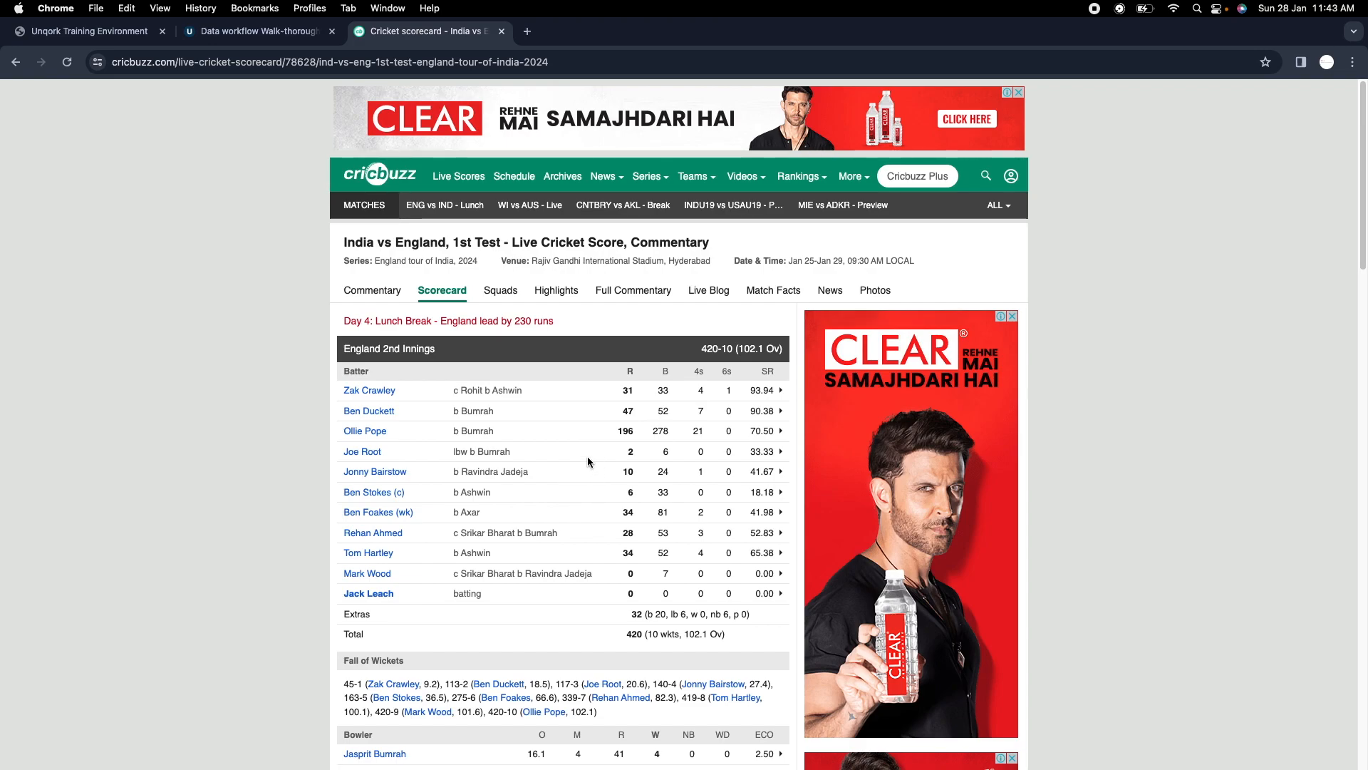
click(297, 40)
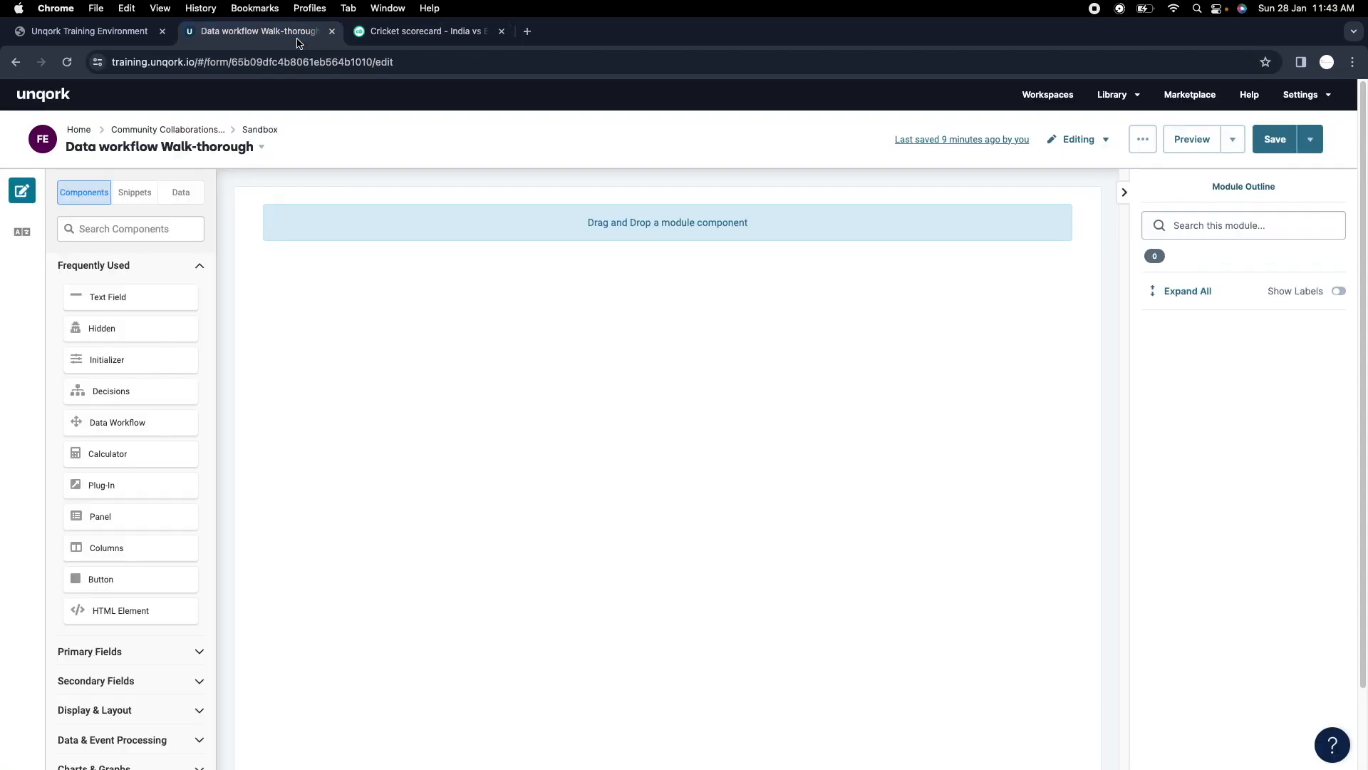
click(427, 32)
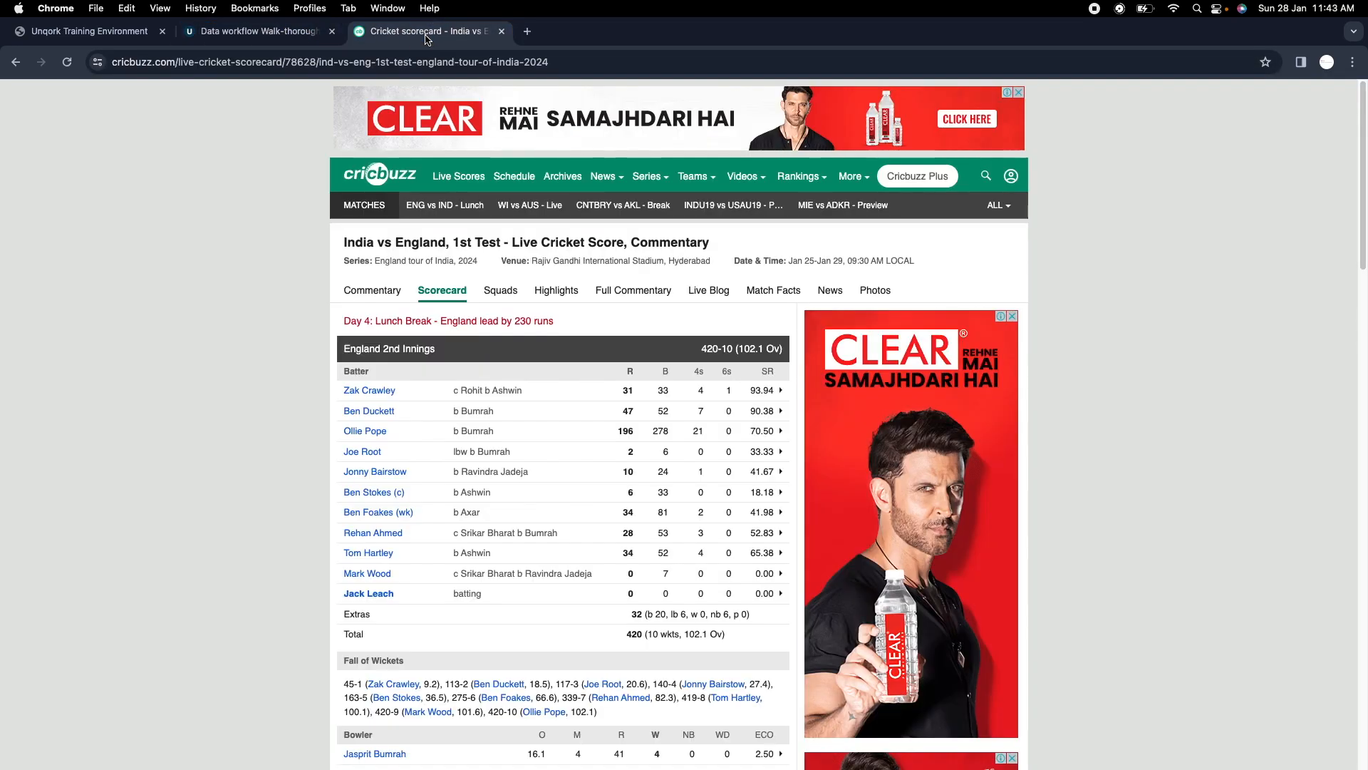
click(502, 32)
Add a Data Workflow component to the module and place a Decision gateway operator on its canvas.
drag(128, 425, 507, 271)
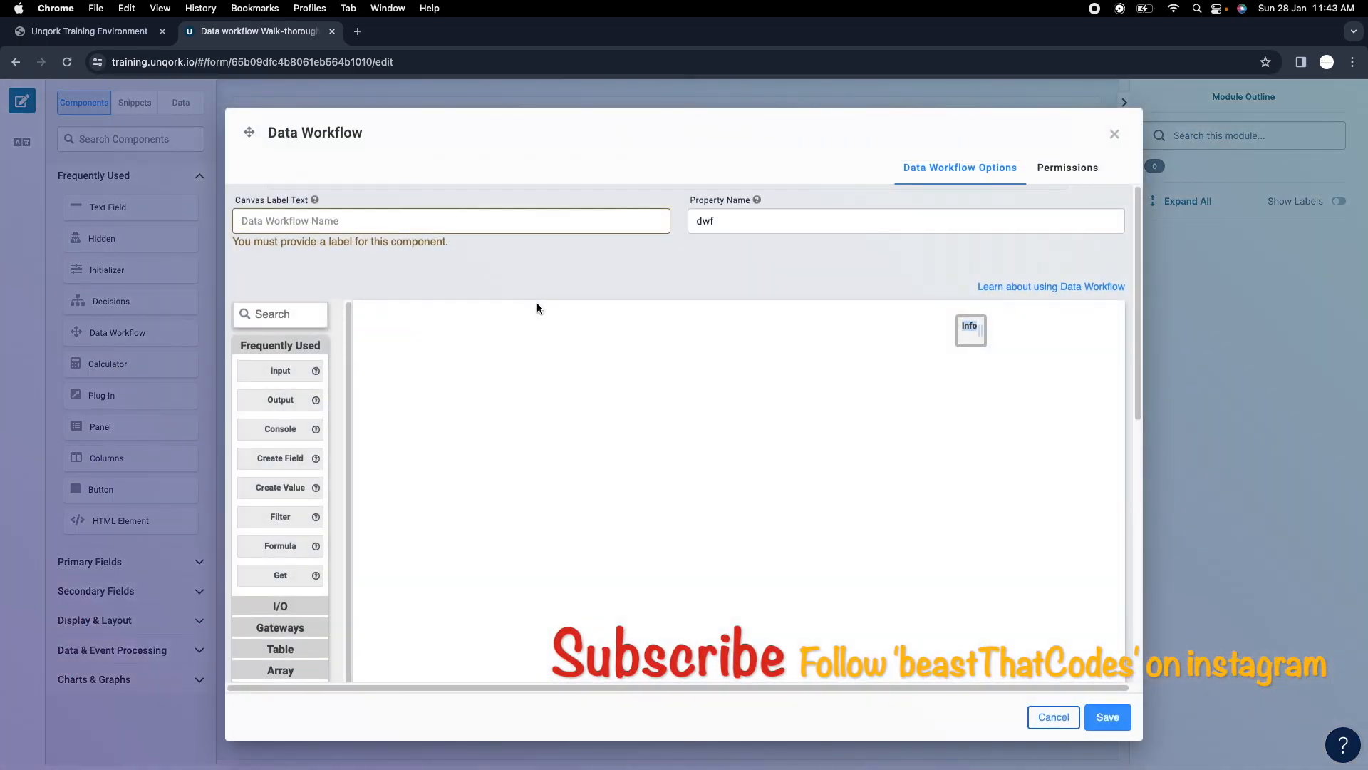
scroll(335, 622, down, 1)
click(289, 609)
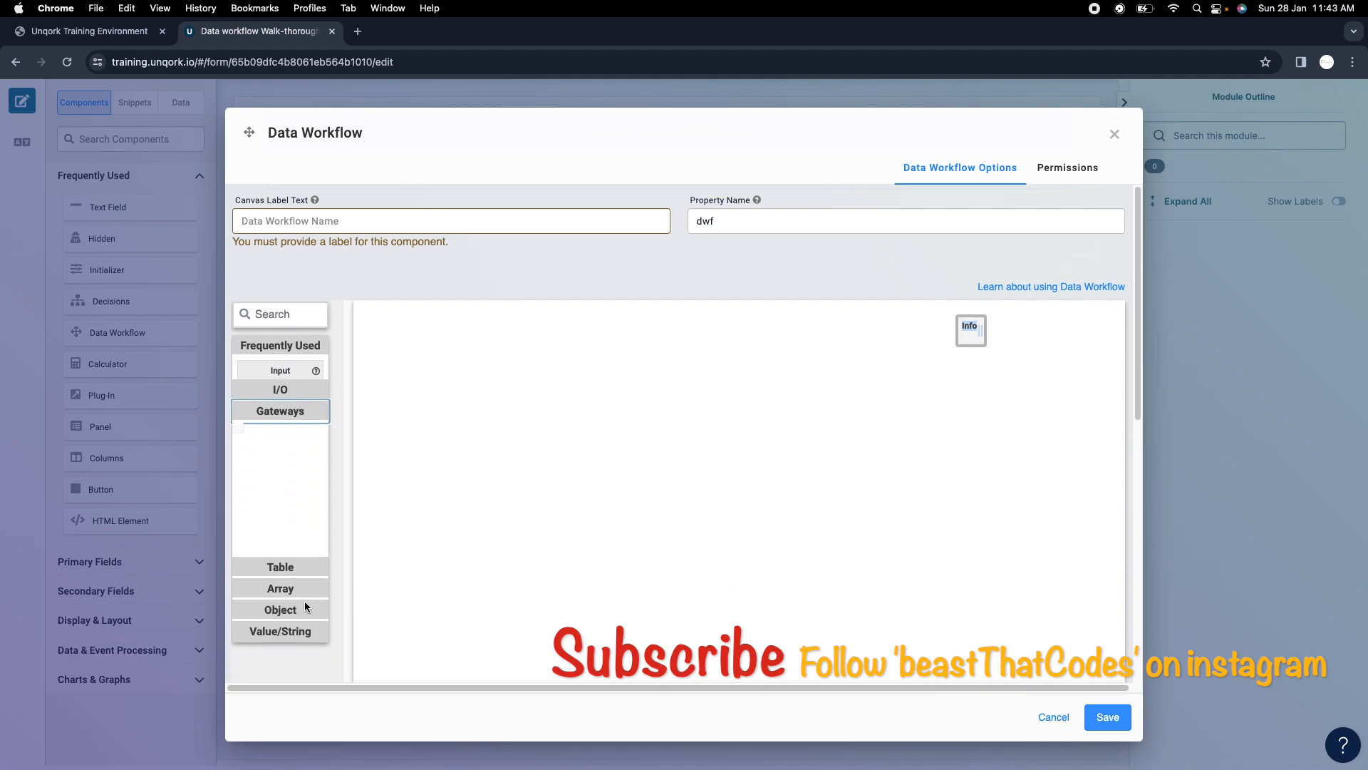
click(295, 559)
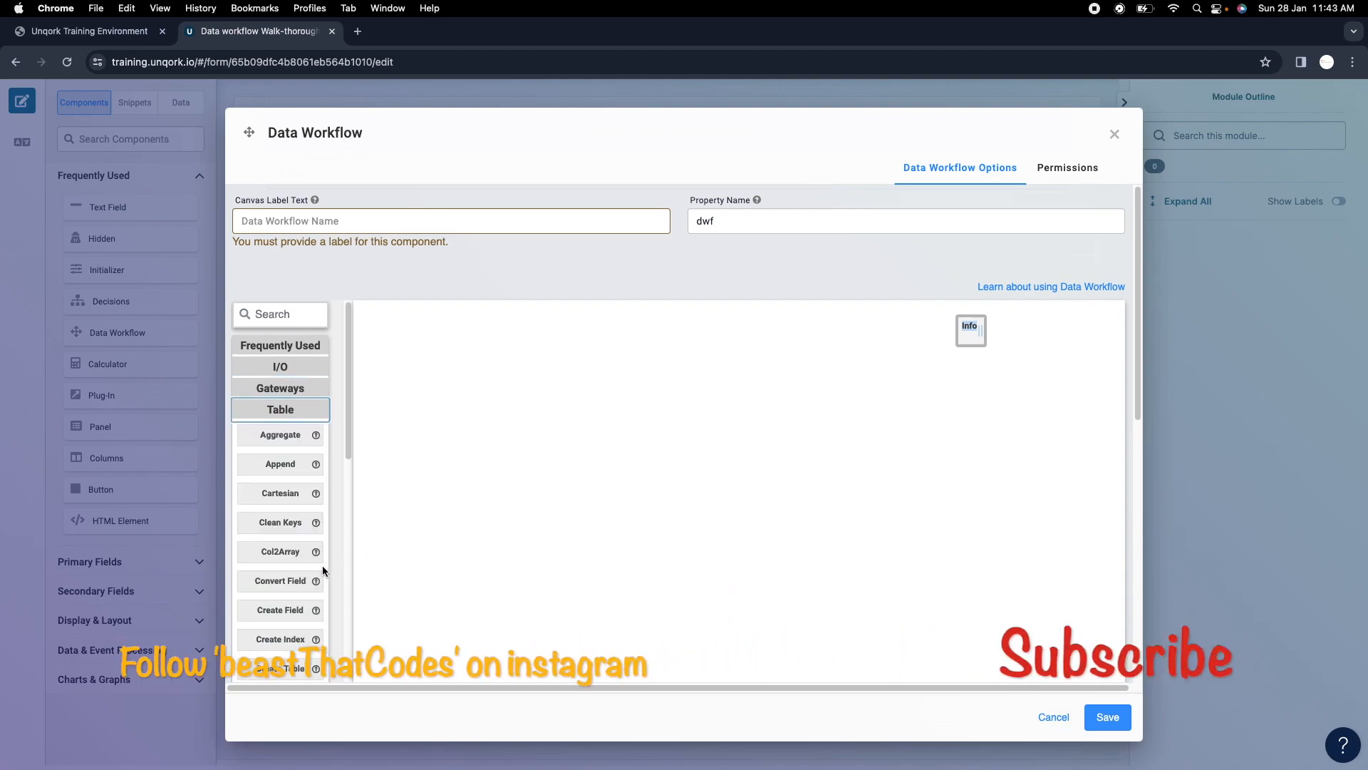
click(308, 387)
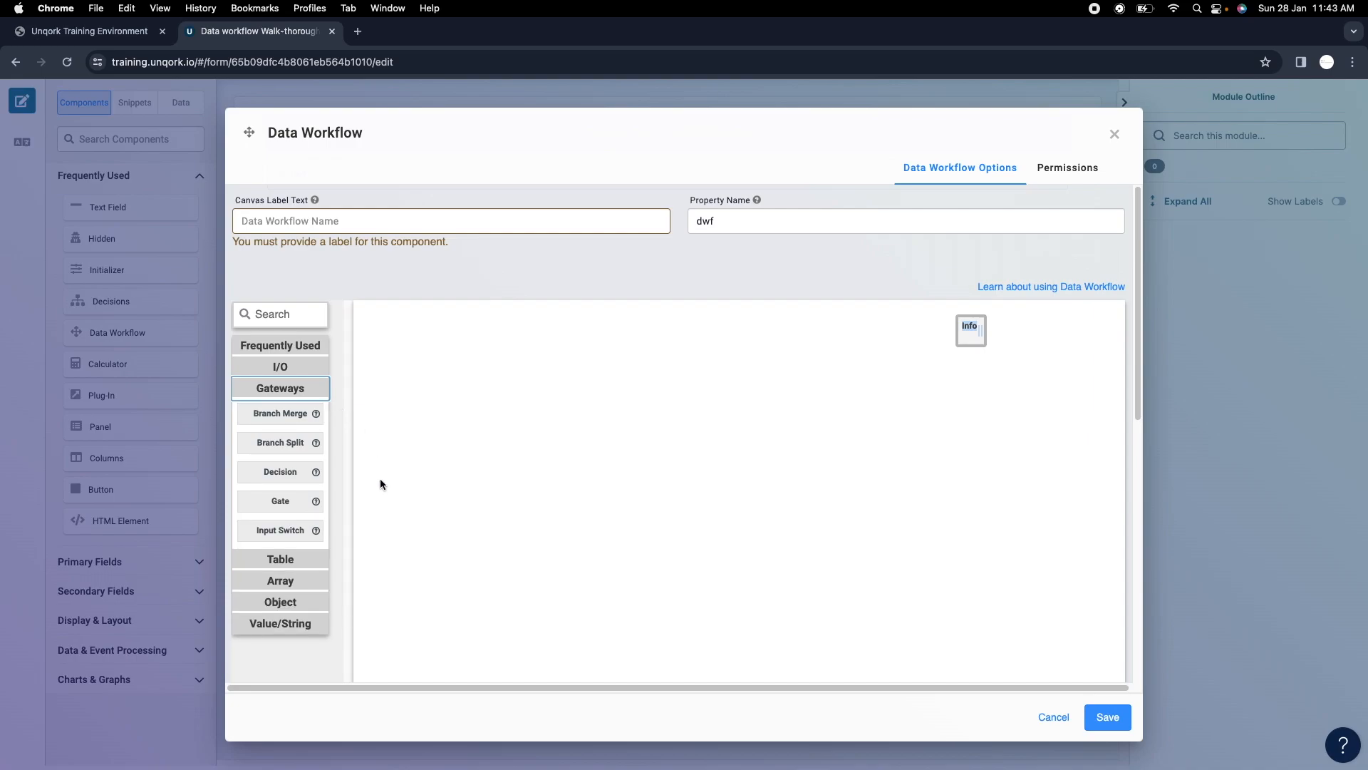
mouse_move(307, 474)
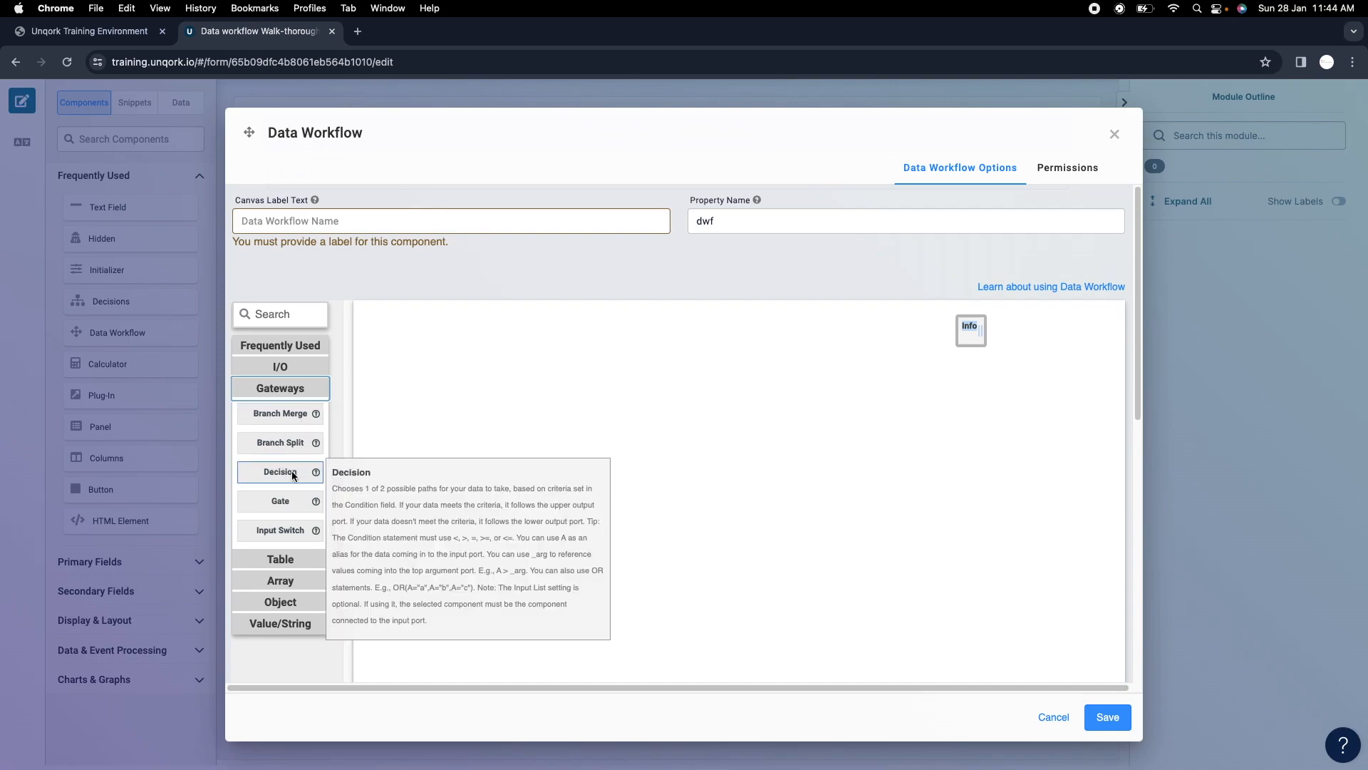
drag(293, 470, 599, 470)
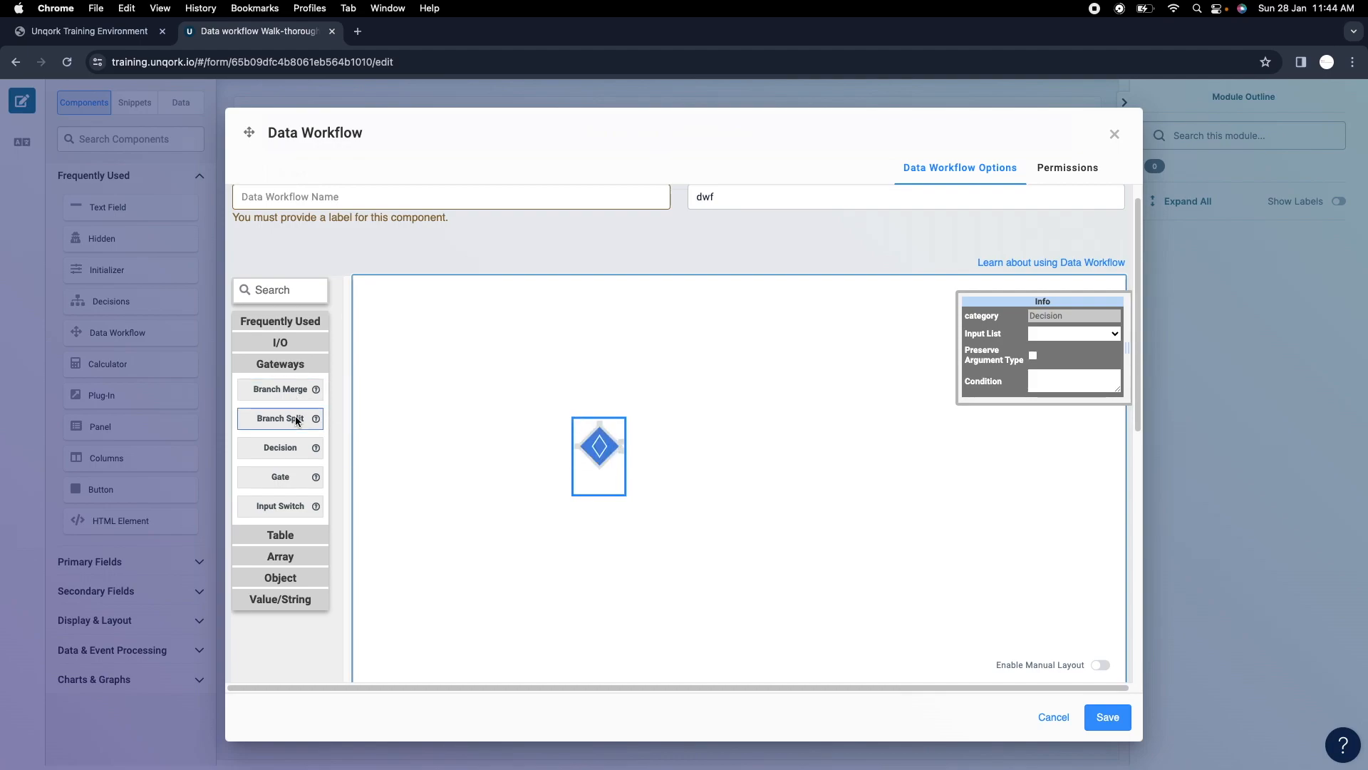
Add a Branch Split operator to the workflow canvas and move the Decision operator directly above it.
drag(293, 419, 656, 527)
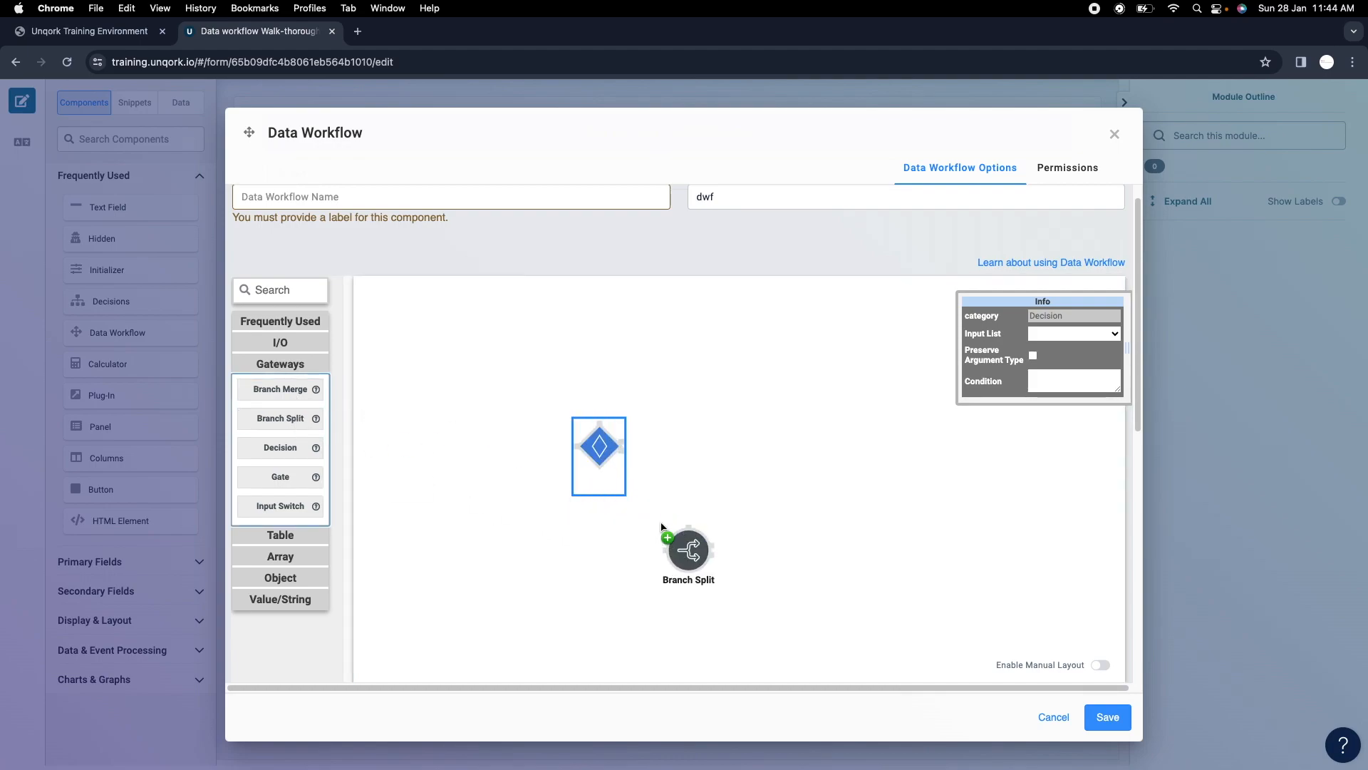
drag(605, 453, 708, 459)
click(703, 451)
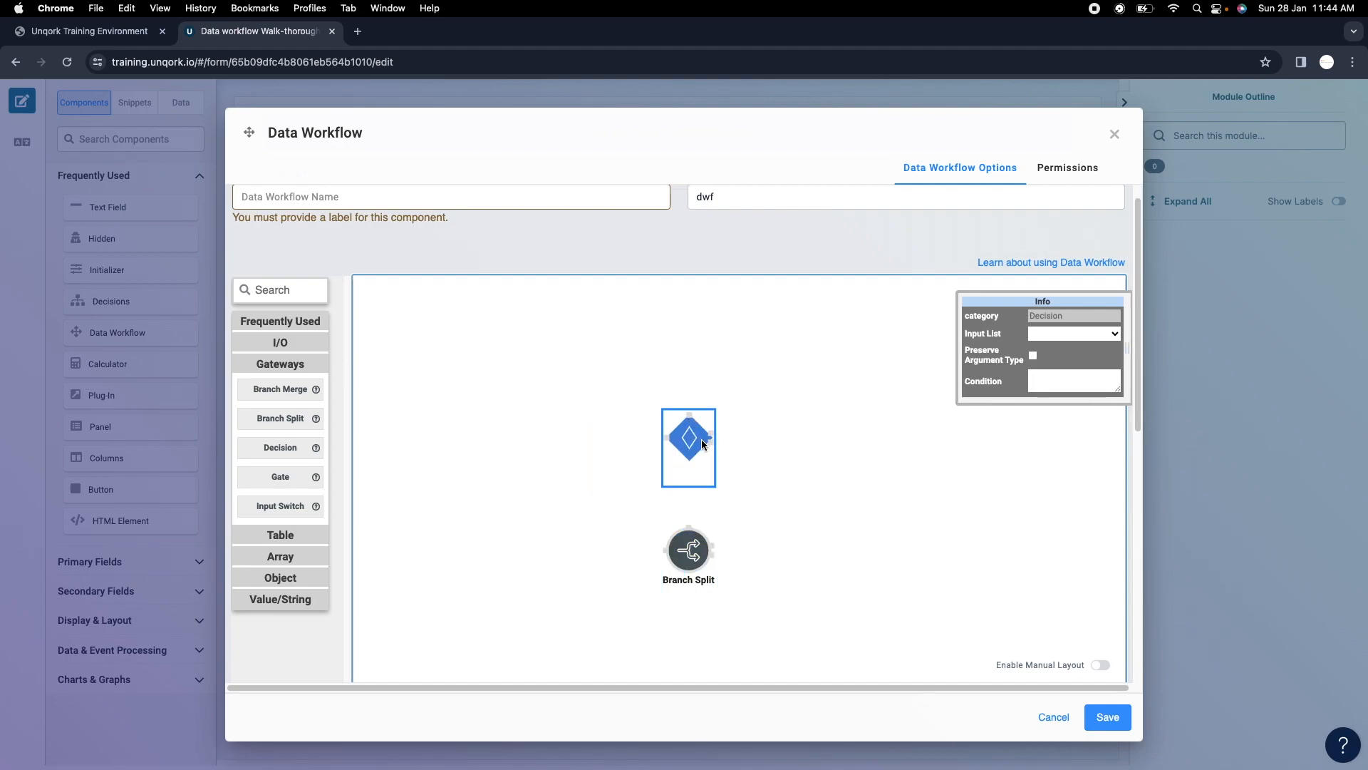
Compare the settings of the Decision and Branch Split operators, including the Decision's Input List choices.
click(701, 553)
click(695, 445)
click(688, 552)
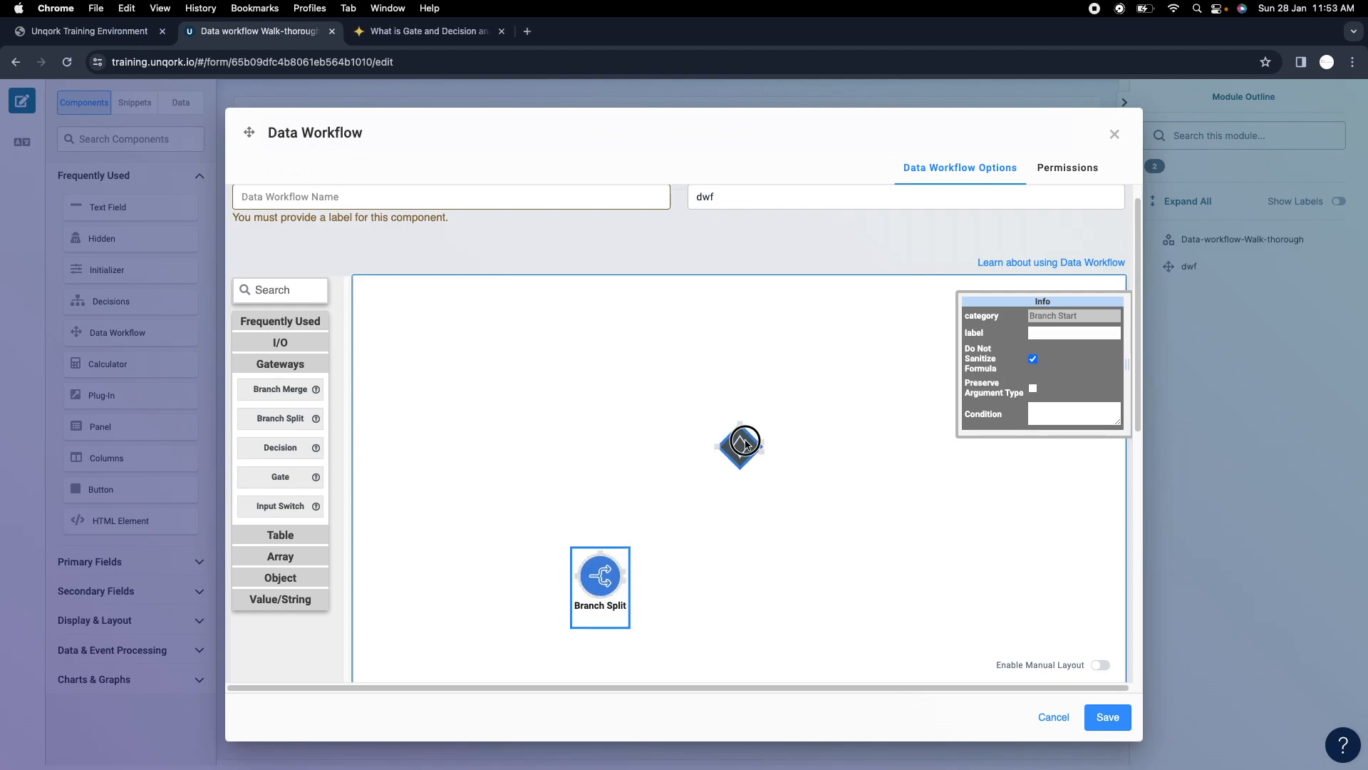
drag(738, 436, 617, 456)
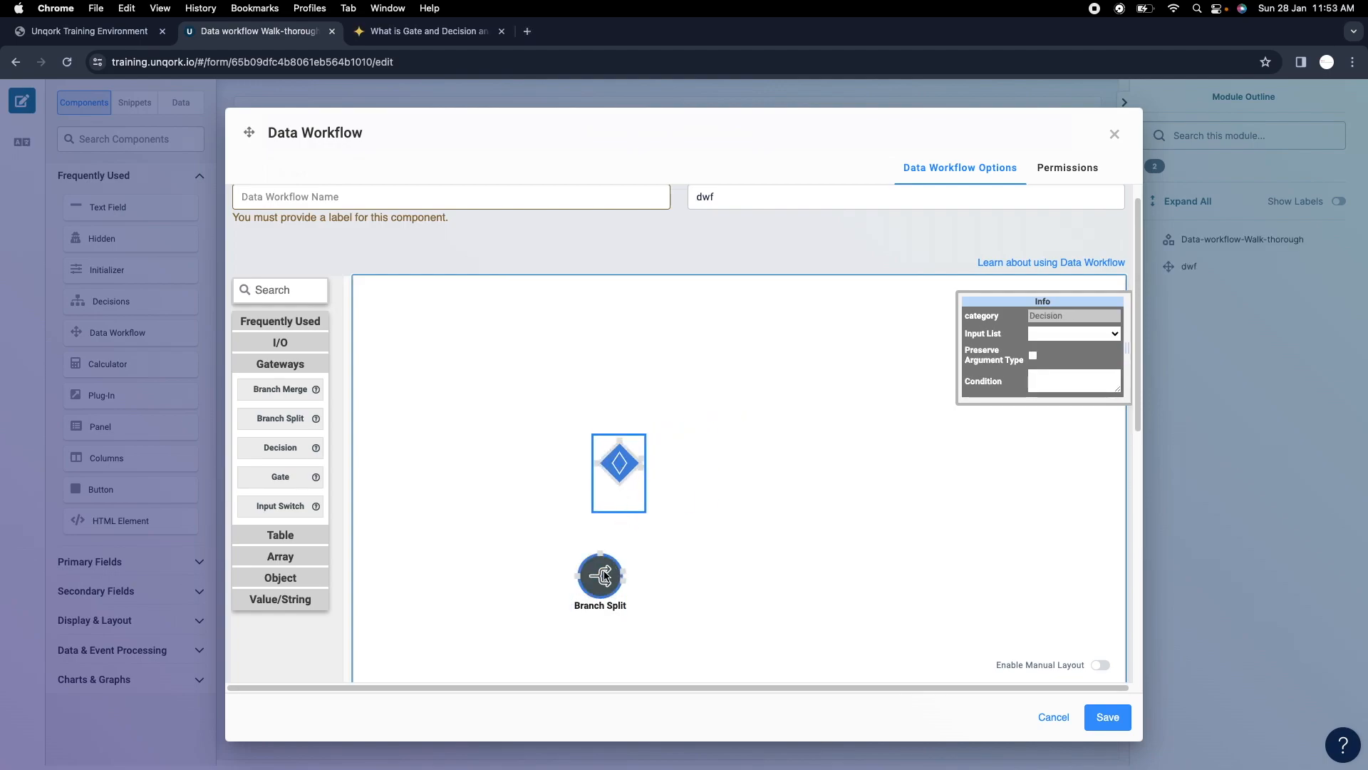
click(601, 579)
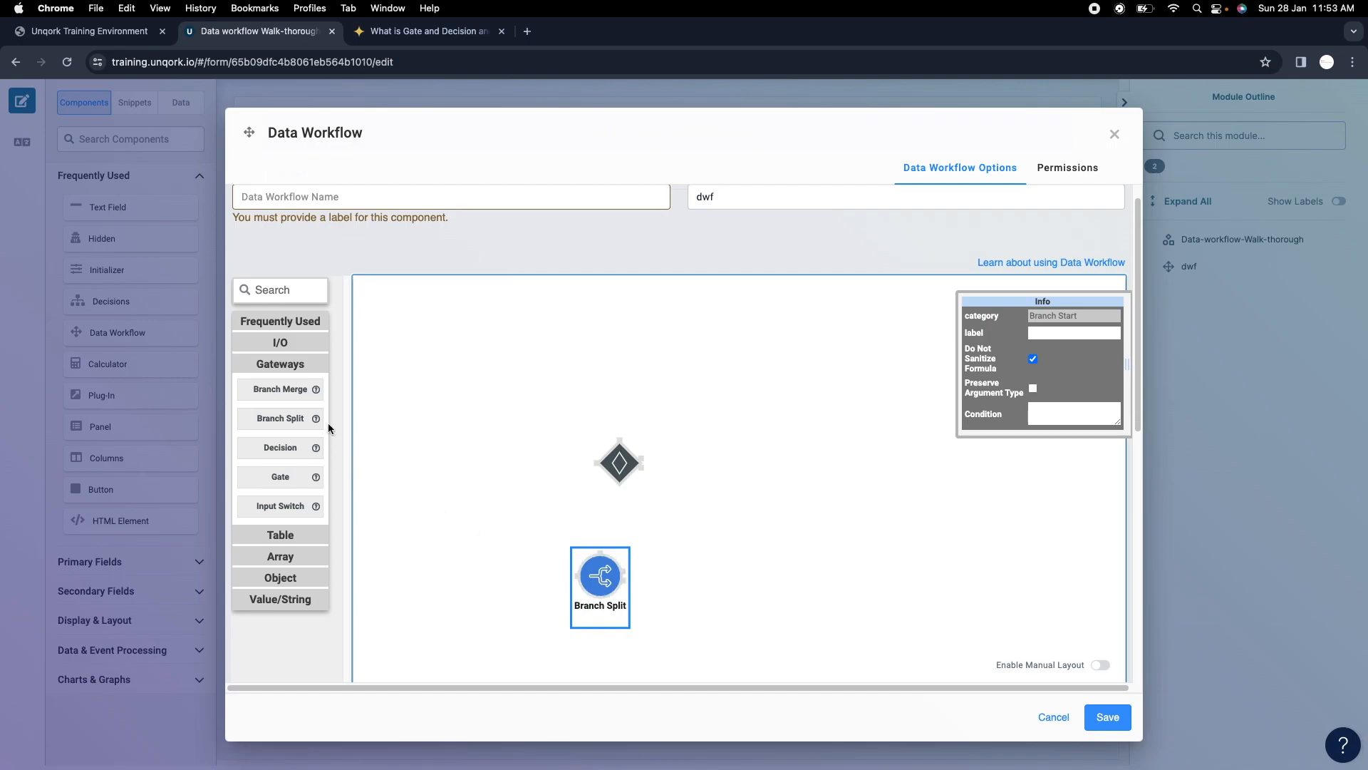
click(630, 464)
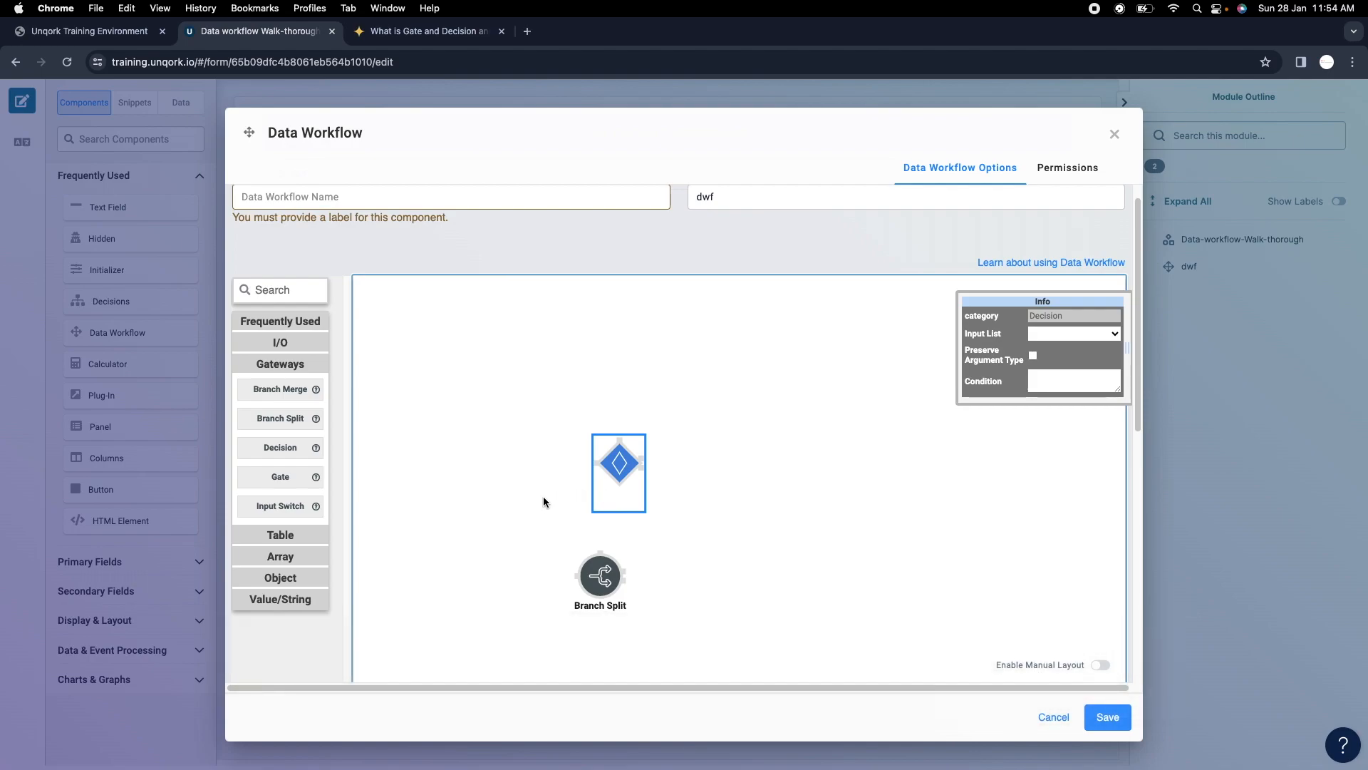
click(603, 578)
click(620, 464)
click(1063, 335)
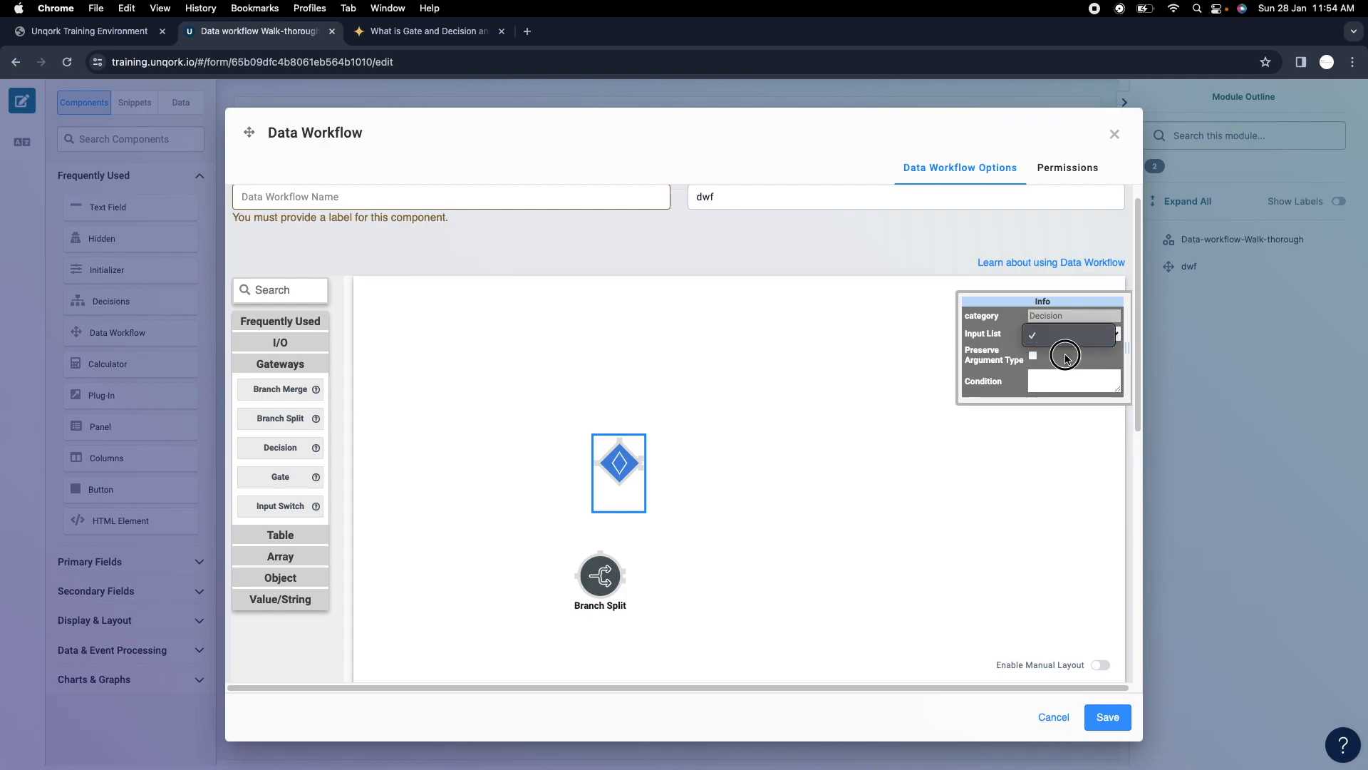
click(1051, 336)
Add an Input operator to the workflow canvas, leave its component unassigned, and save the data workflow.
click(305, 340)
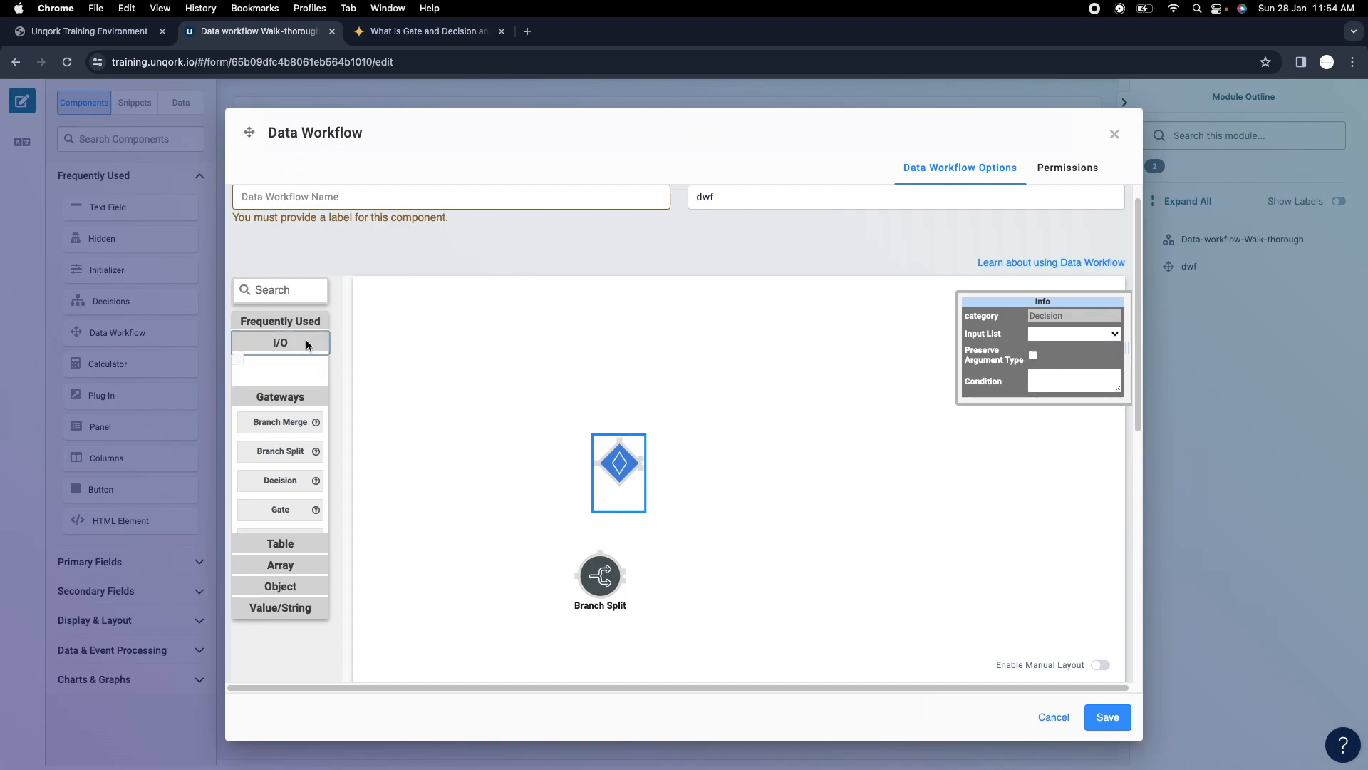
drag(298, 369, 545, 414)
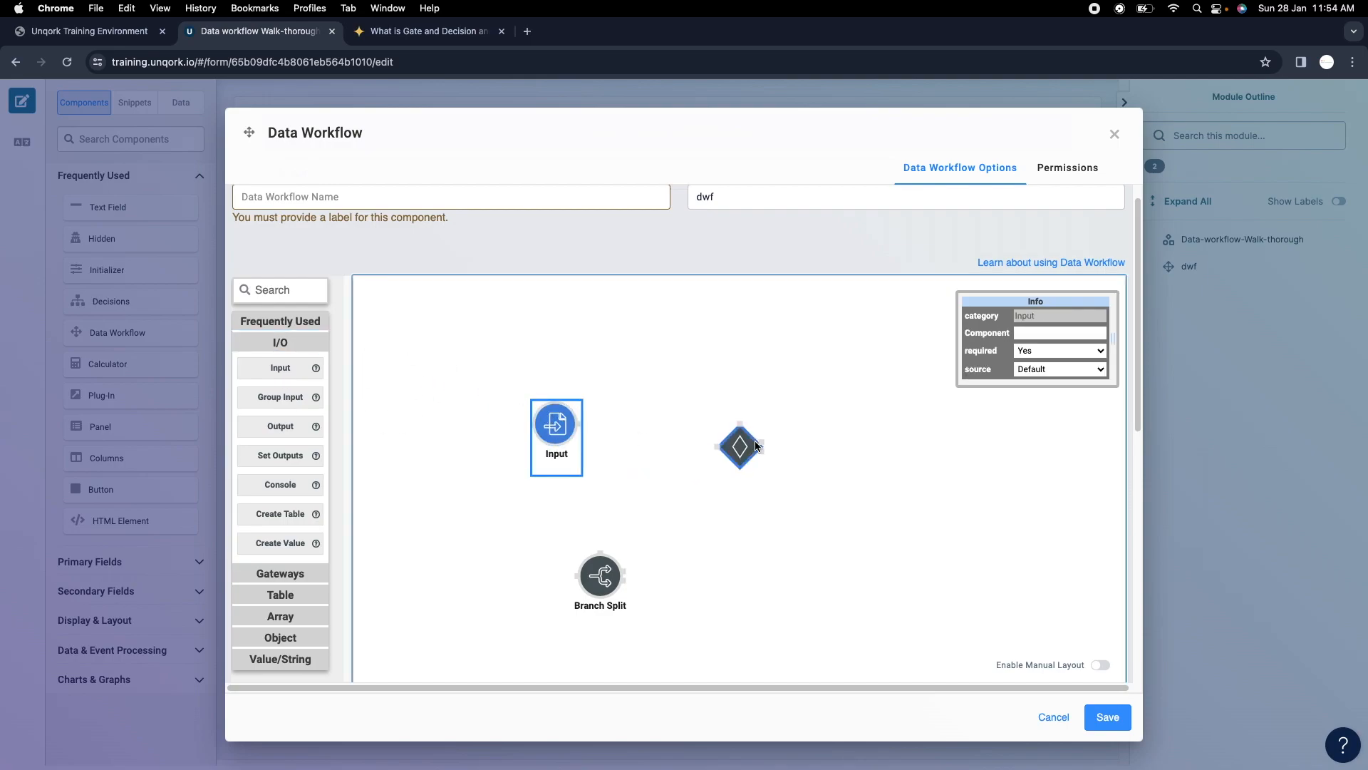
click(1091, 336)
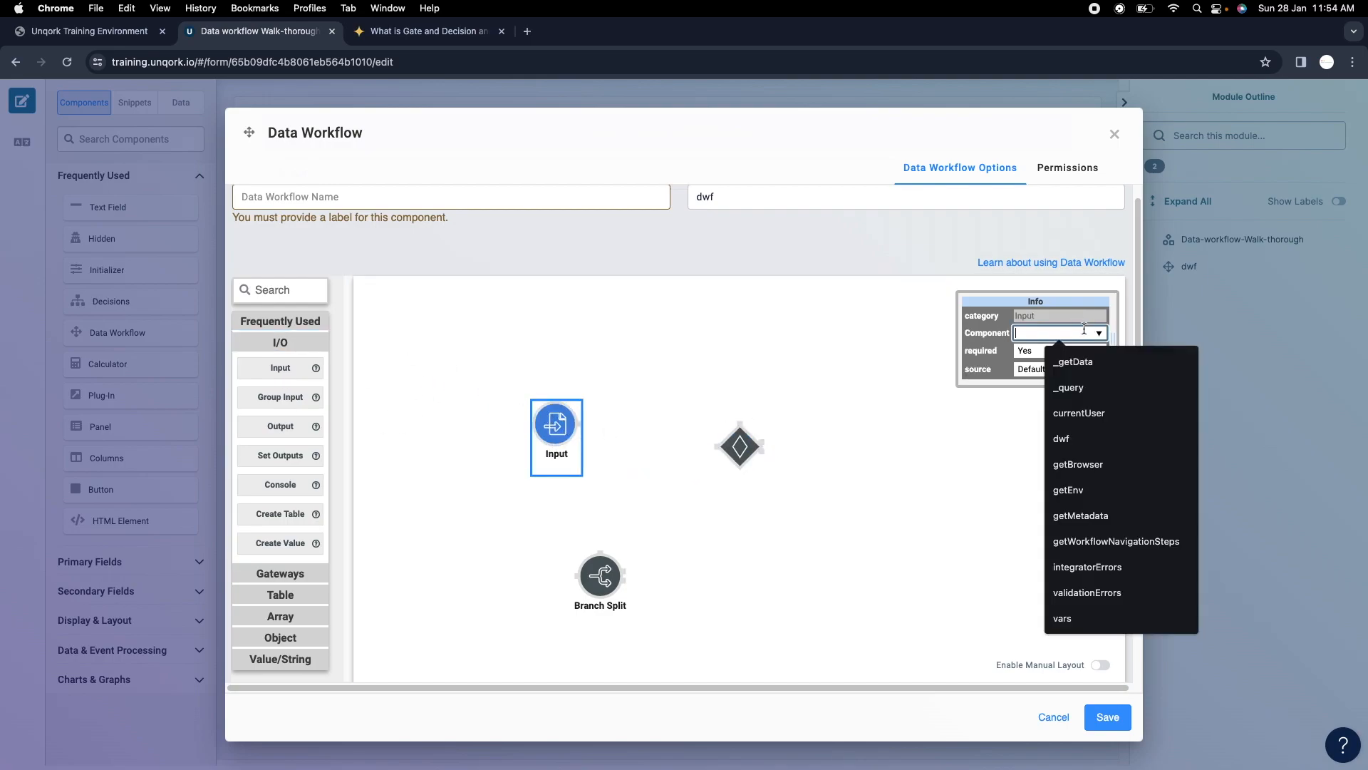
click(982, 370)
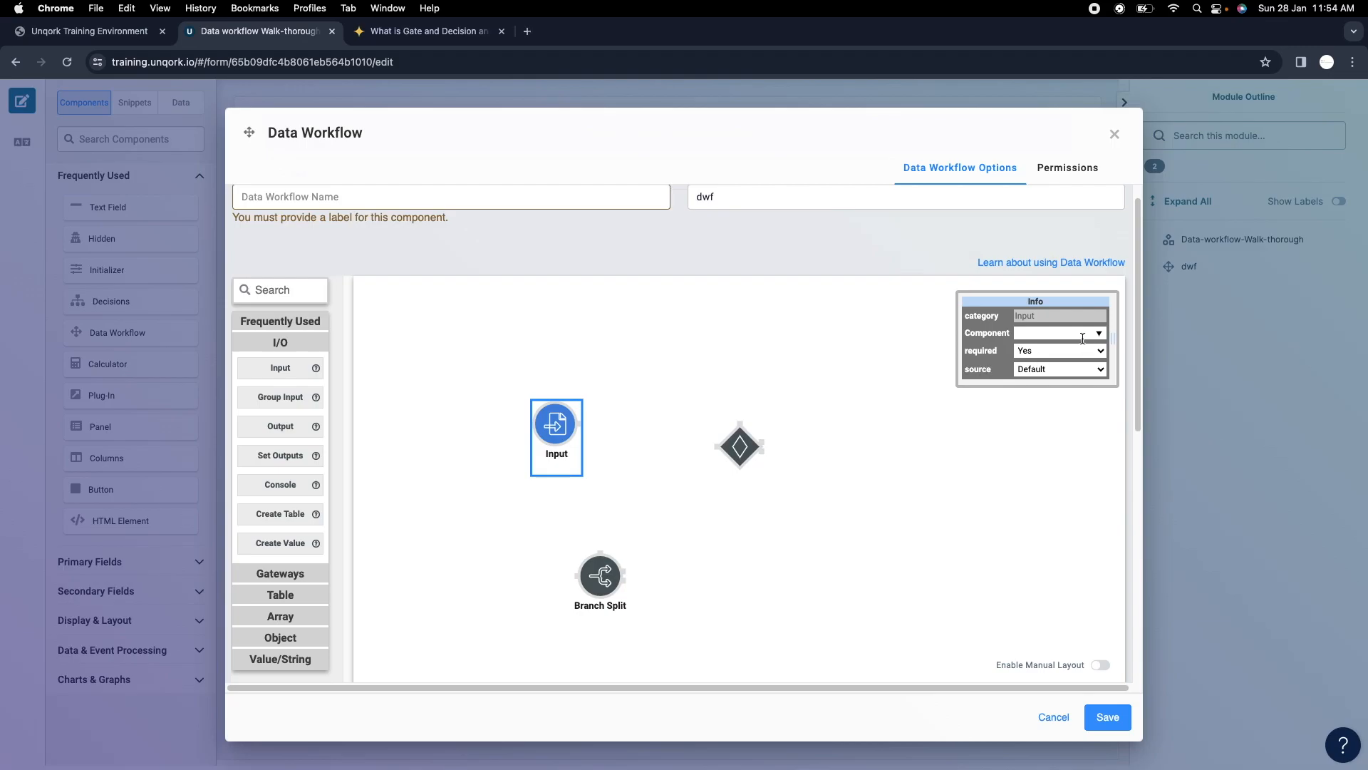
click(755, 454)
click(1054, 336)
click(1053, 336)
click(1121, 722)
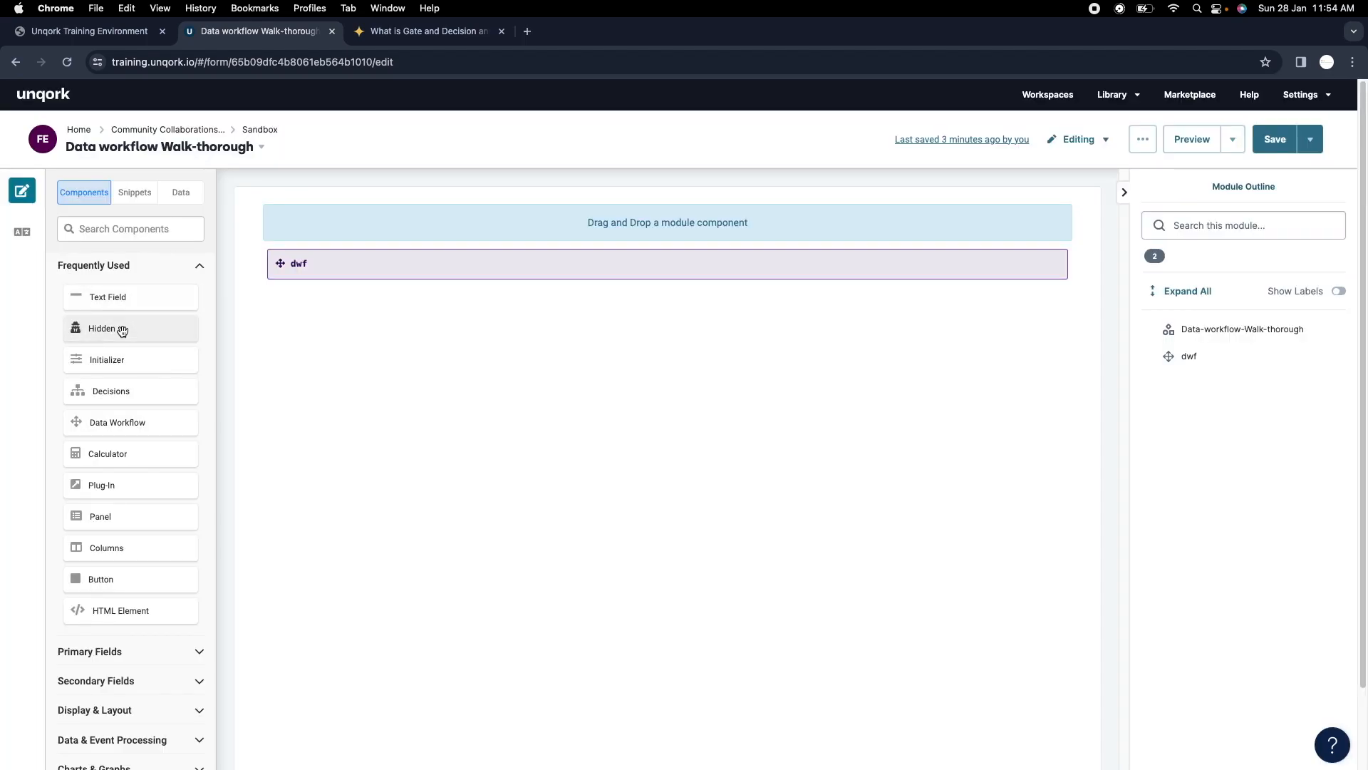
Add a Hidden component to the module with property ID and canvas label both "hidden", and save it.
drag(122, 330, 399, 258)
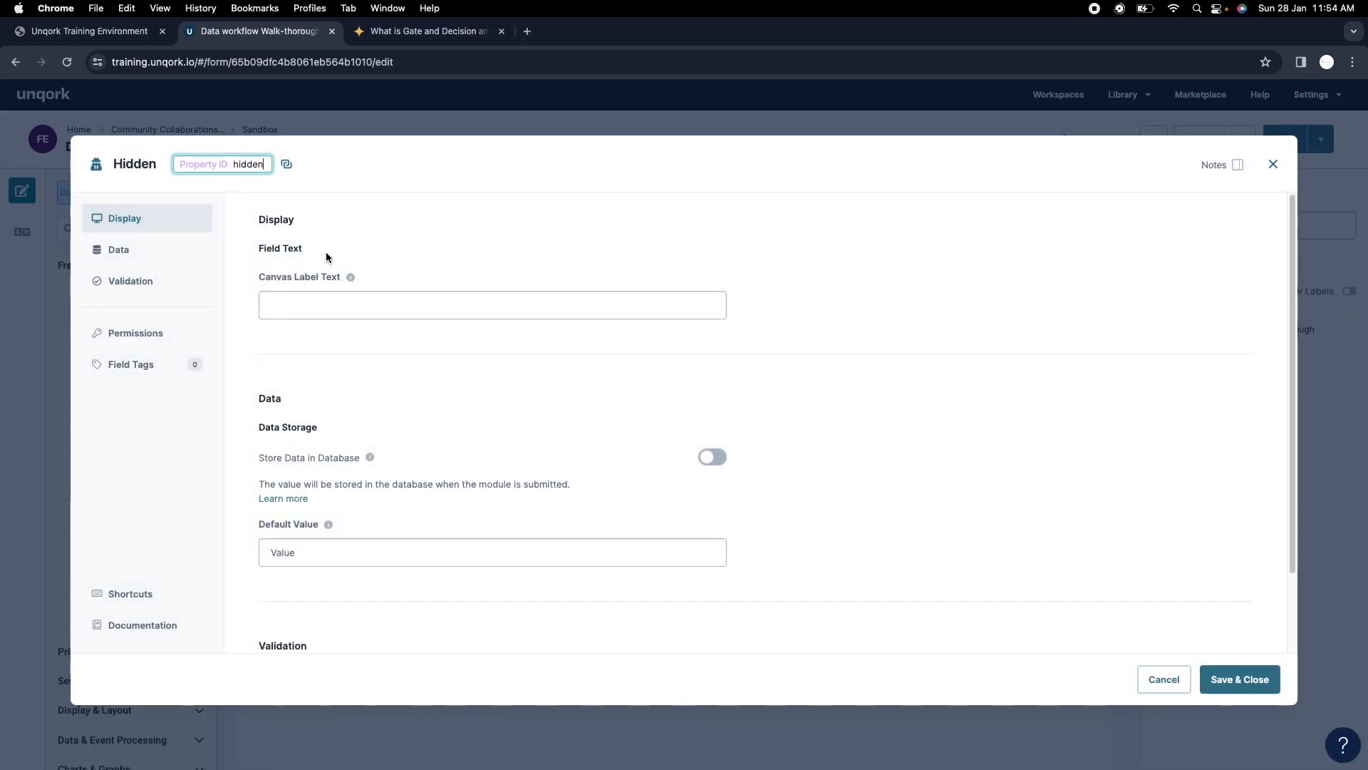
key(super+a)
key(super+c)
click(326, 303)
key(super+v)
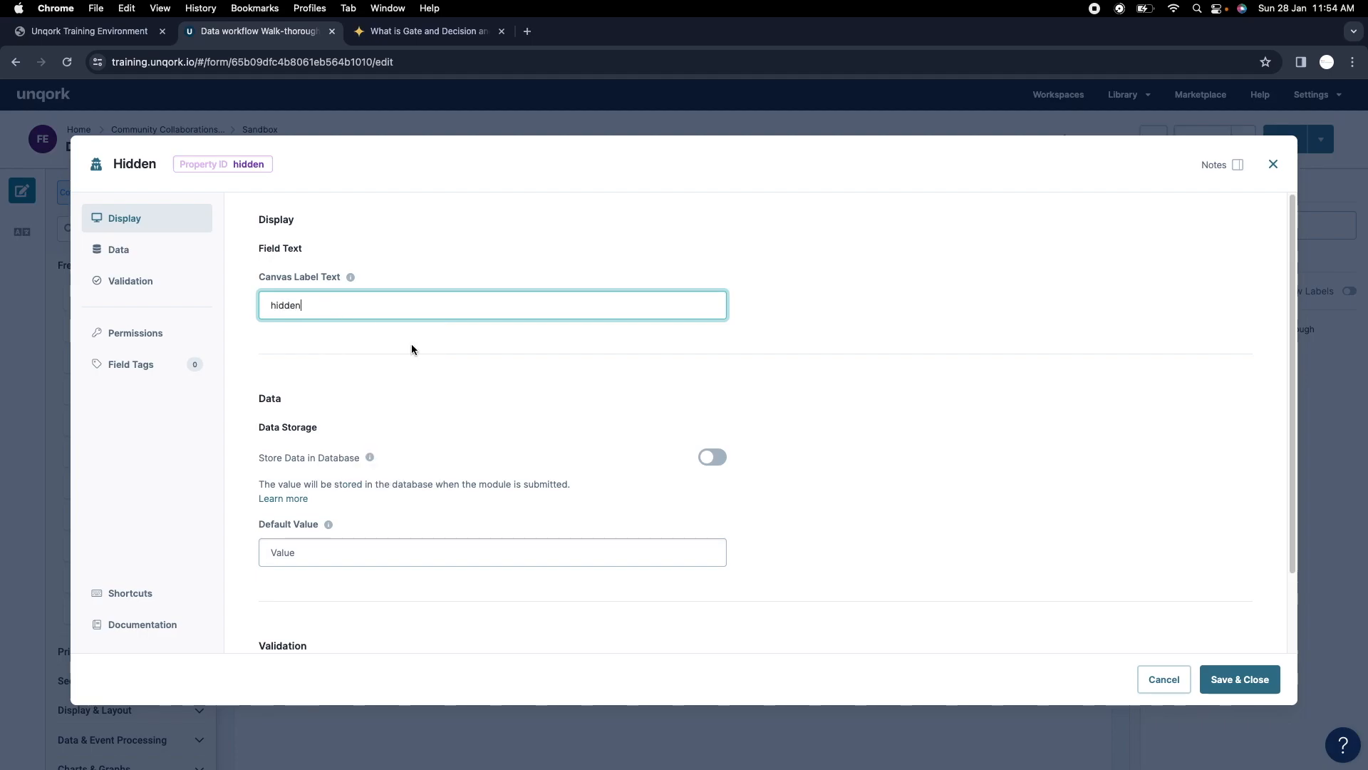
click(1224, 679)
Reopen the dwf data workflow and set the Input operator's component to hidden.
click(631, 216)
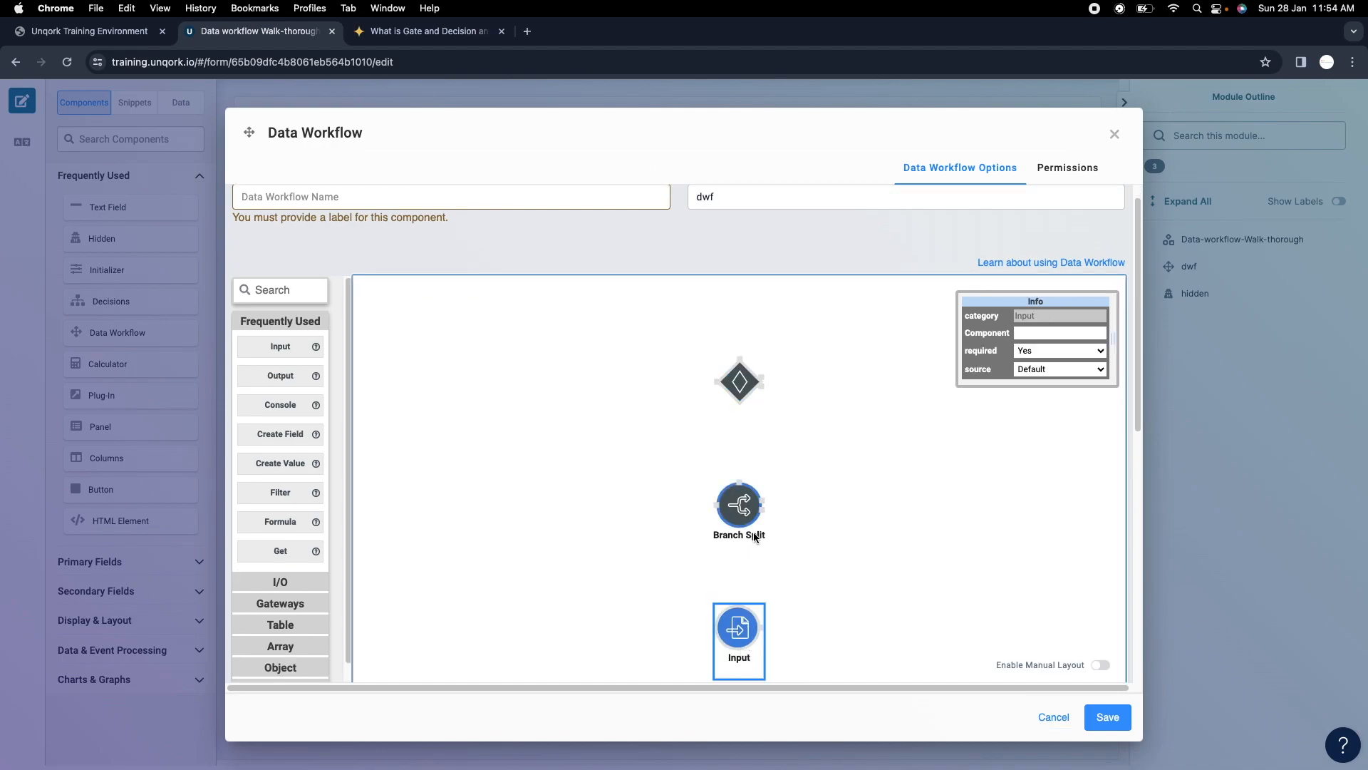
click(754, 397)
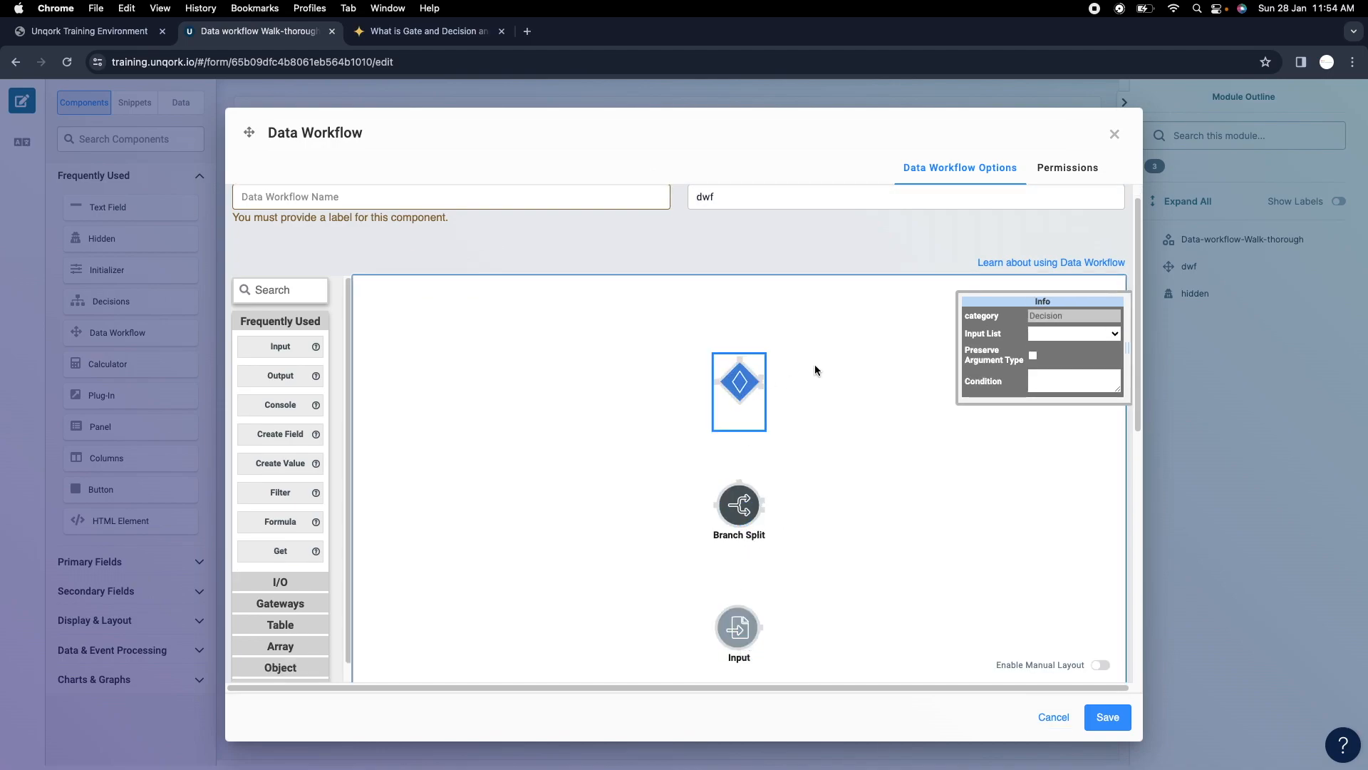
click(753, 624)
click(1062, 333)
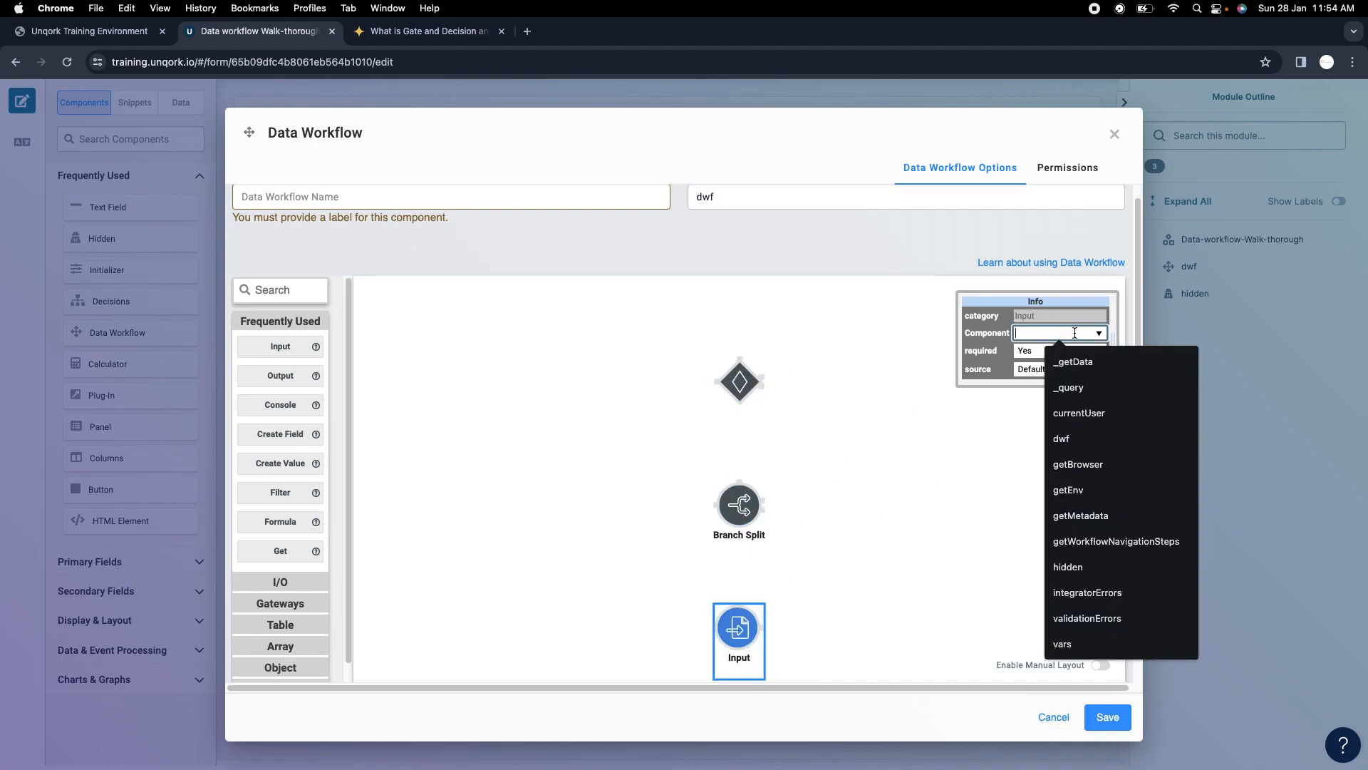
click(1095, 568)
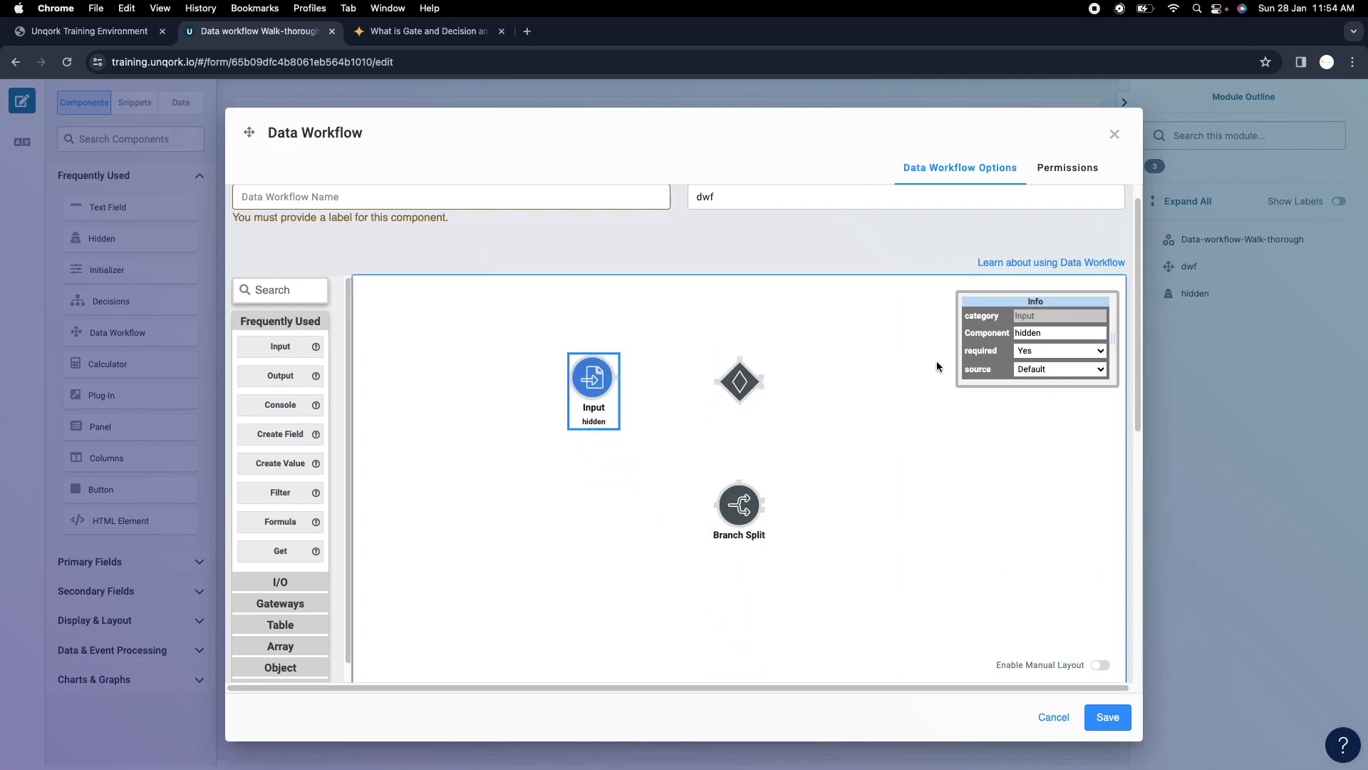
Set the Decision operator's Input List to hidden and connect the Input operator to it.
click(764, 382)
click(1043, 335)
click(1049, 349)
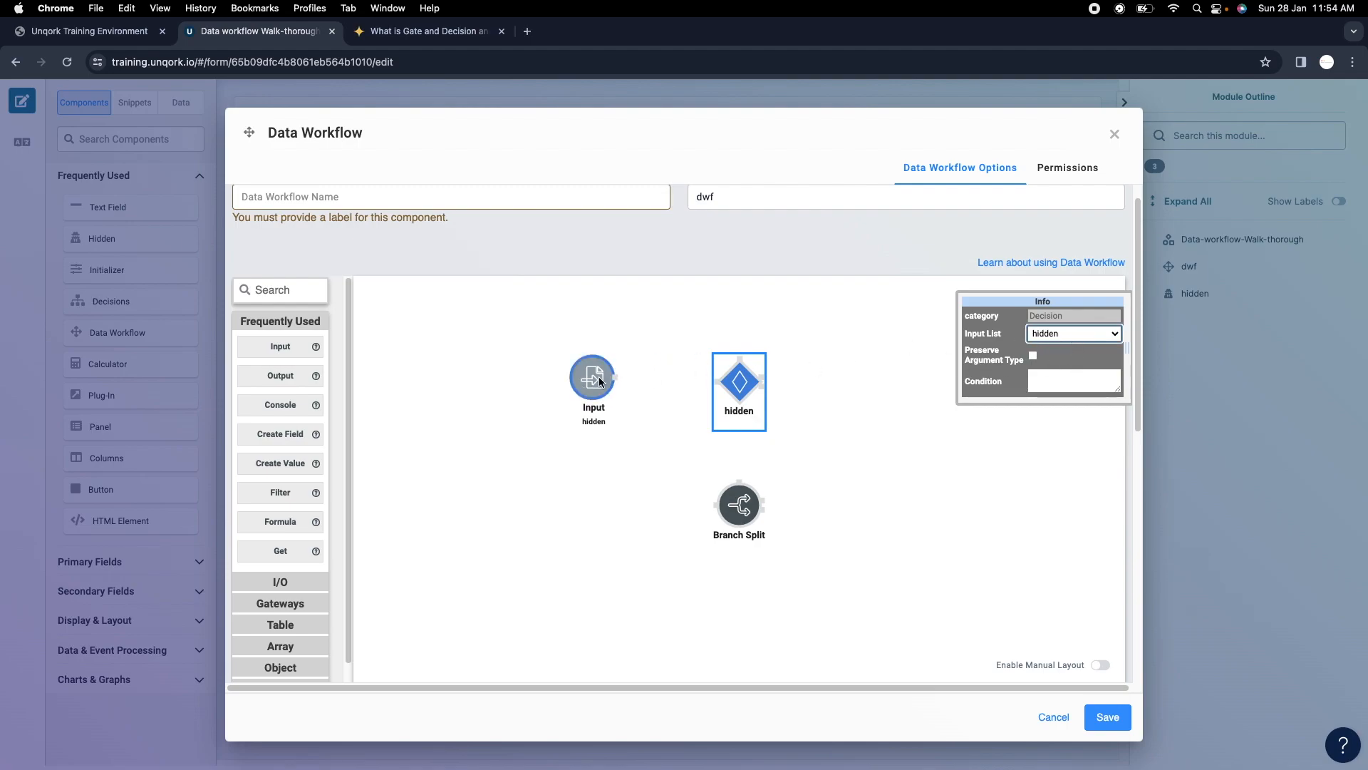
drag(606, 377, 698, 374)
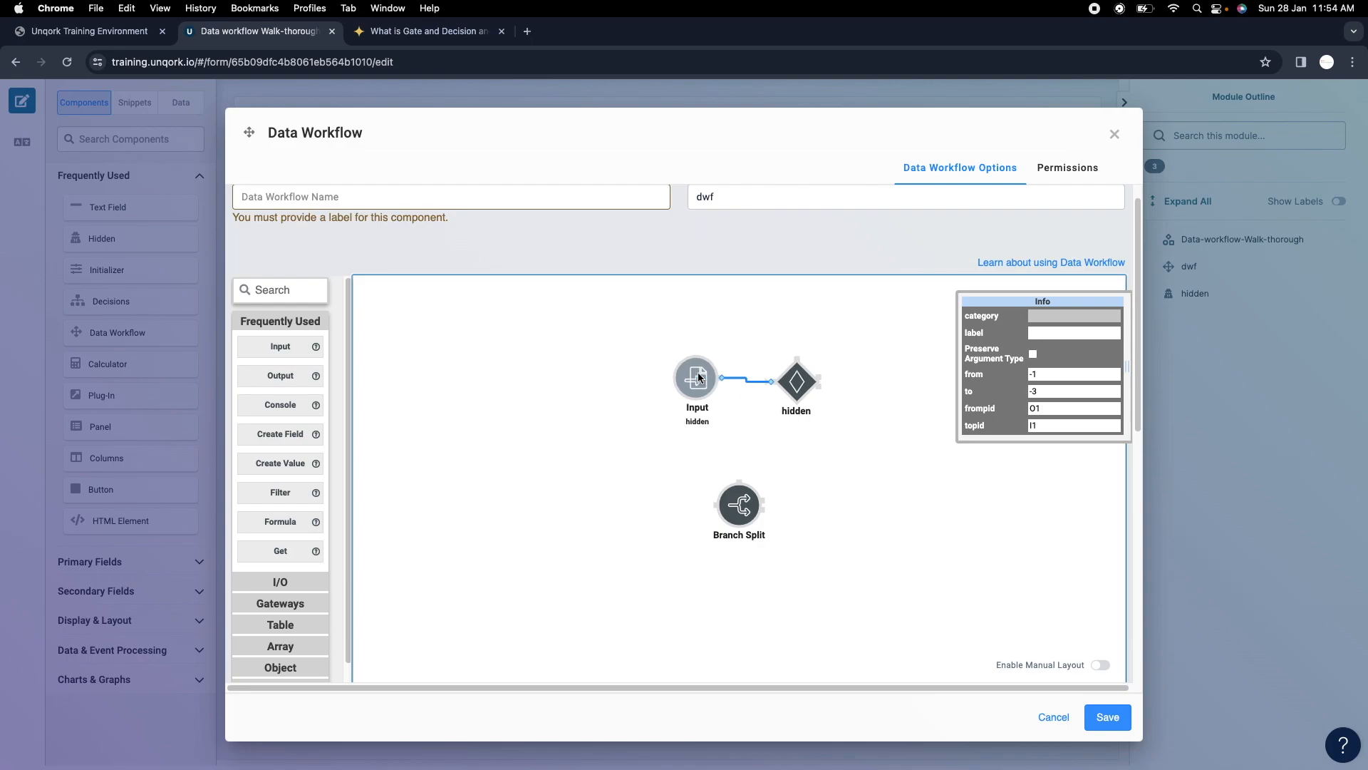
Examine the connected Decision operator's Input List options and check whether Branch Split offers the same setting.
click(817, 383)
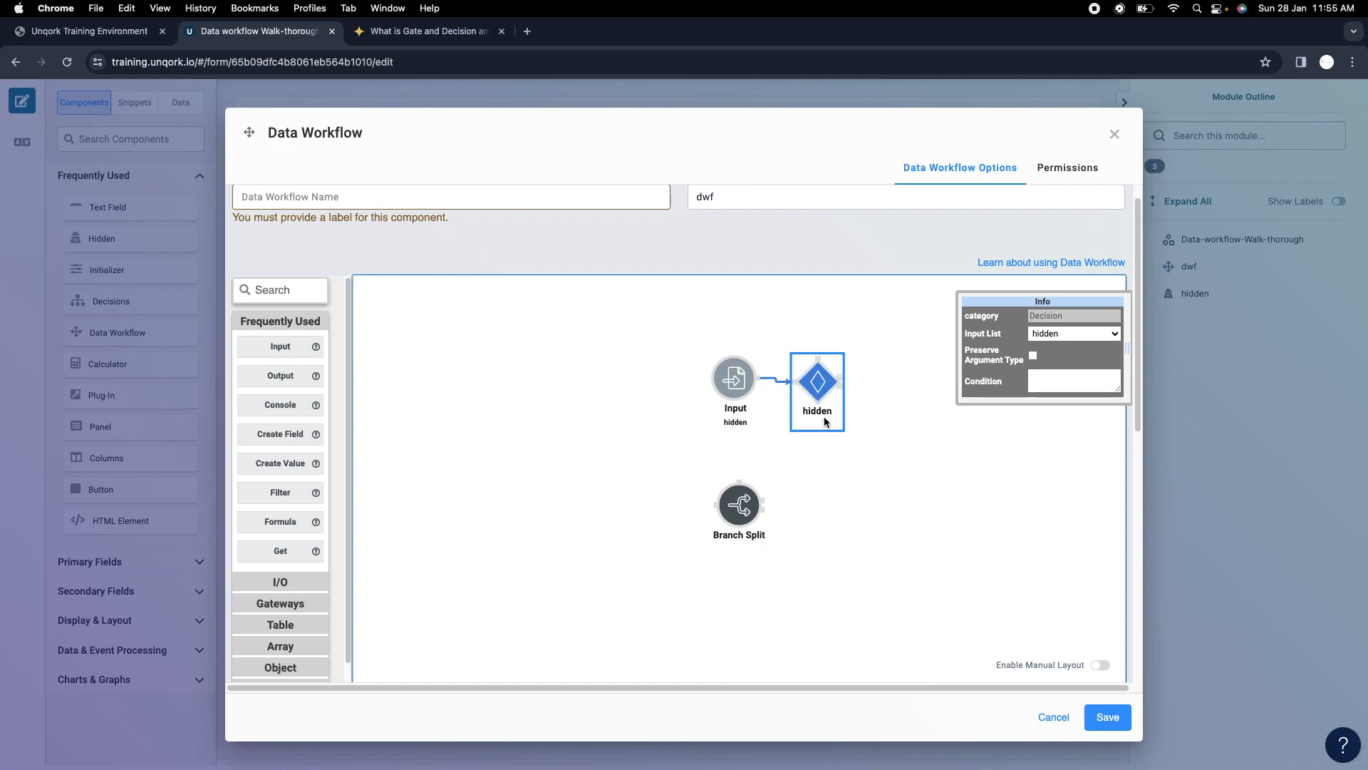
click(1116, 335)
click(1082, 336)
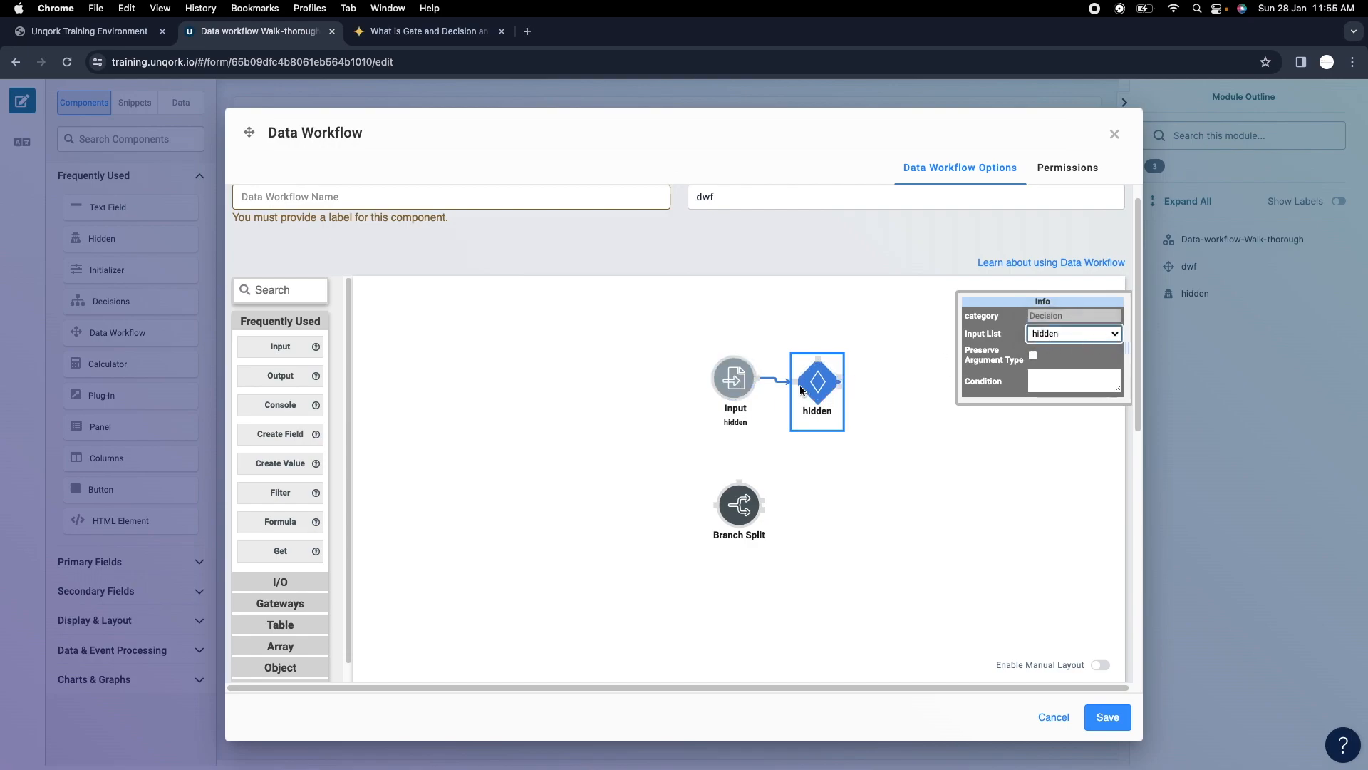
click(741, 504)
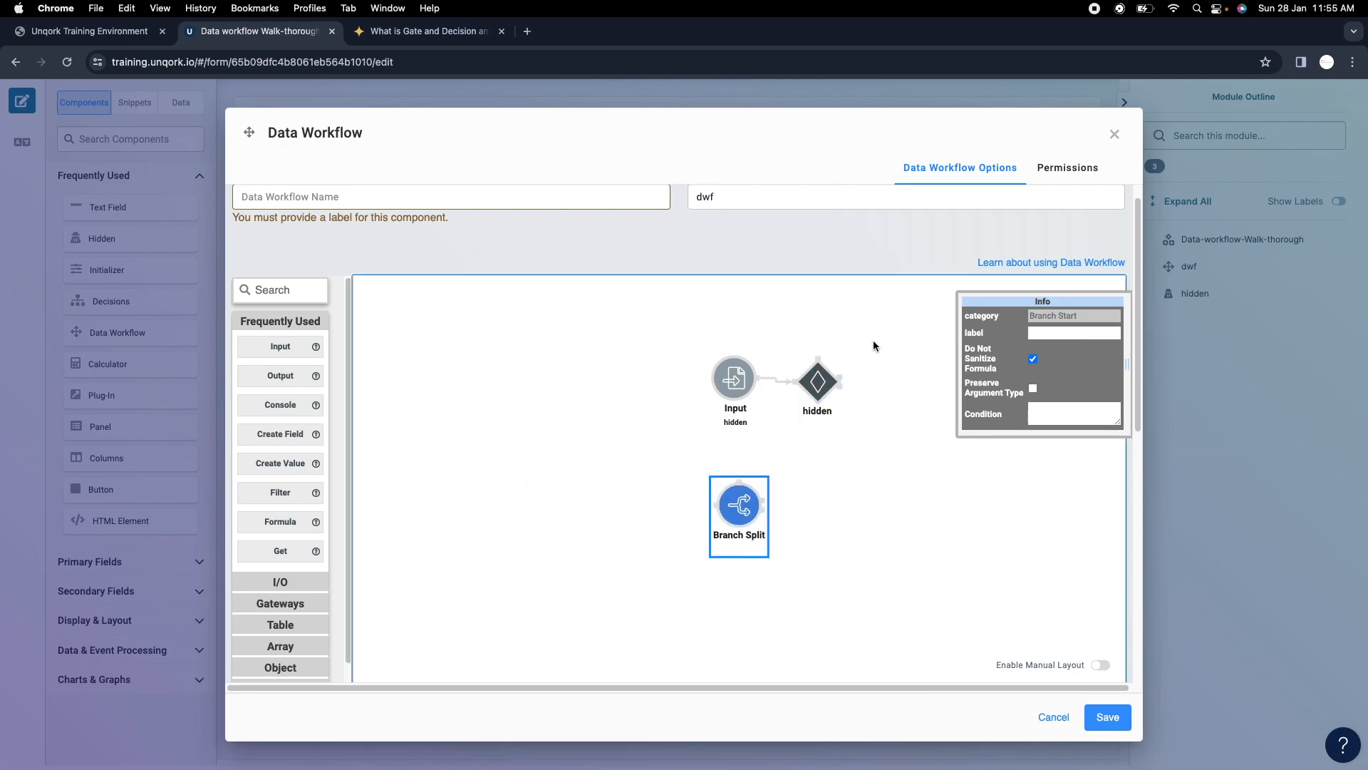
click(820, 384)
click(753, 508)
Replace the Decision and Branch Split operators with a Gate operator connected to the hidden Input operator.
click(285, 601)
drag(279, 477, 858, 525)
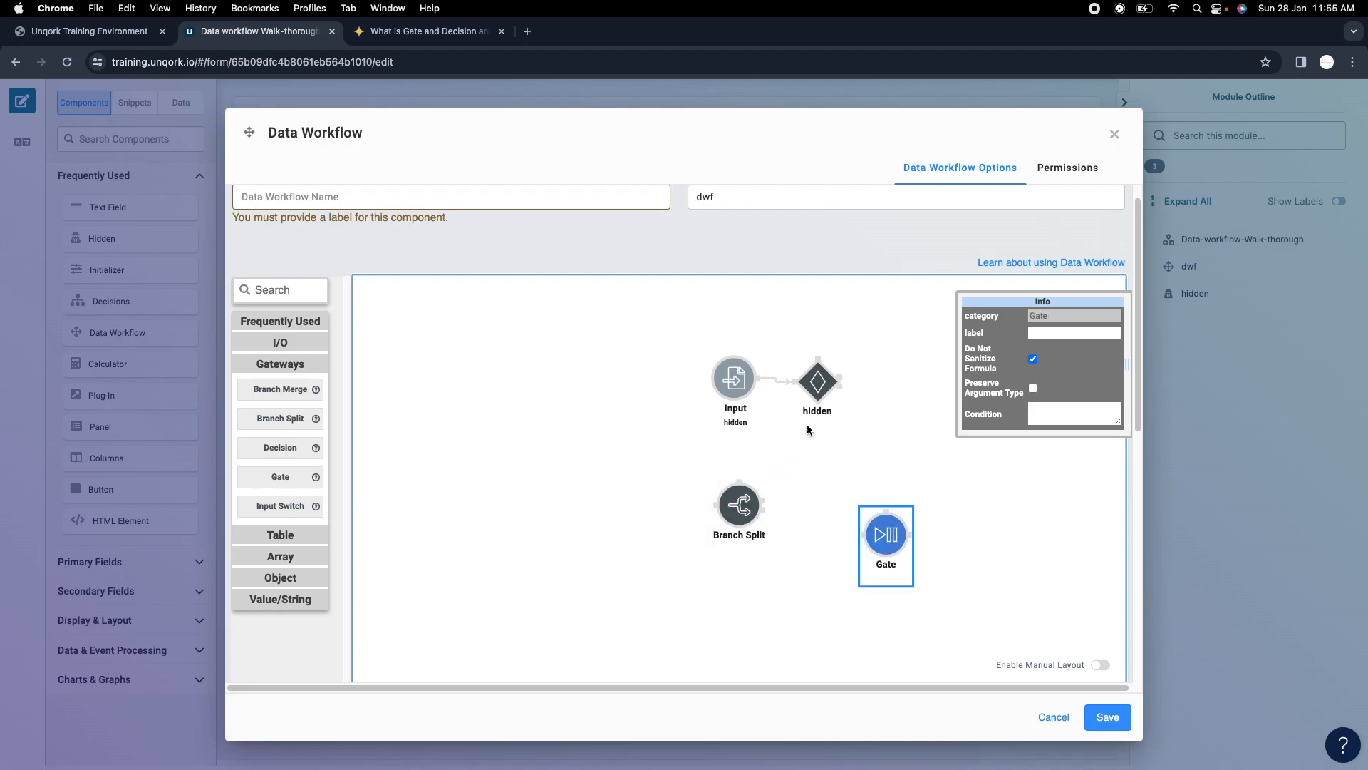
click(812, 399)
shift+click(751, 515)
key(Delete)
drag(281, 477, 879, 382)
drag(759, 382, 881, 404)
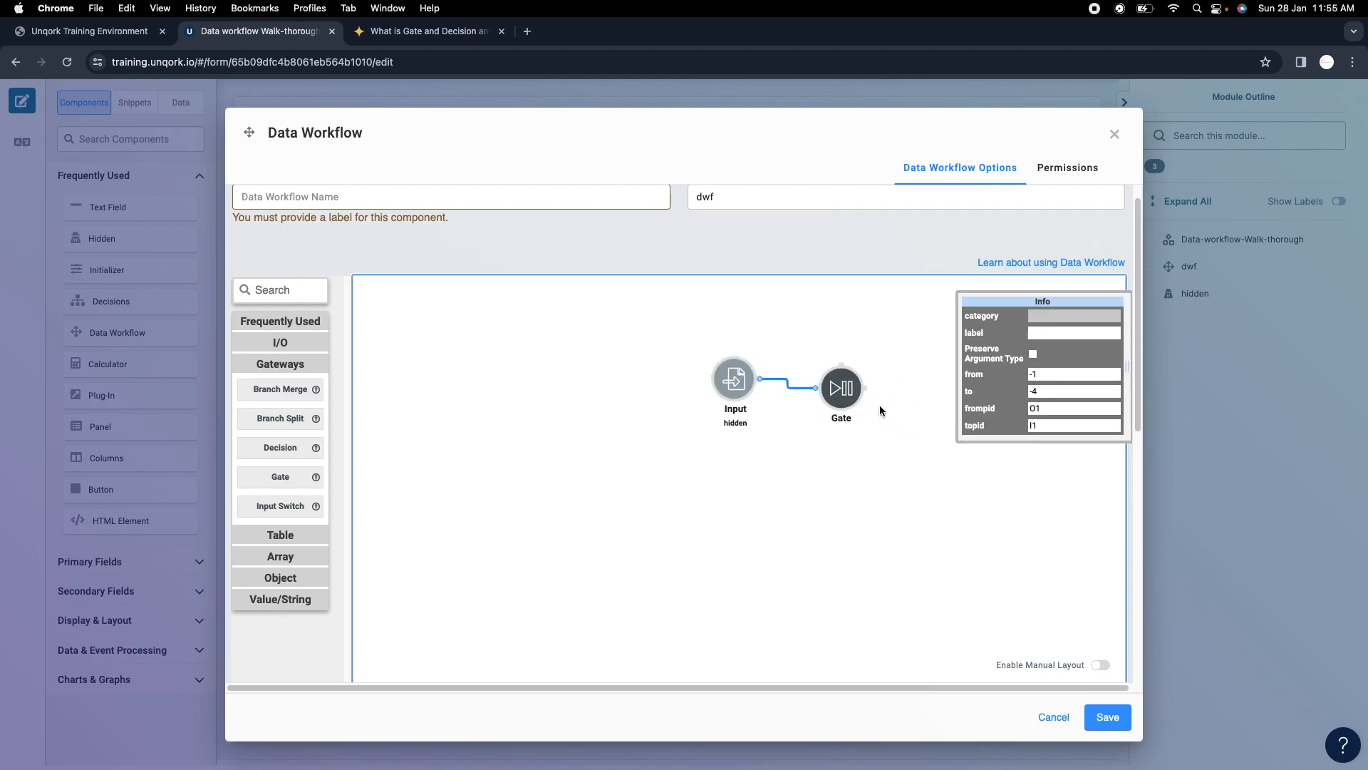
Add a Console operator to the workflow and connect the Gate operator's output to it.
click(824, 385)
click(1089, 411)
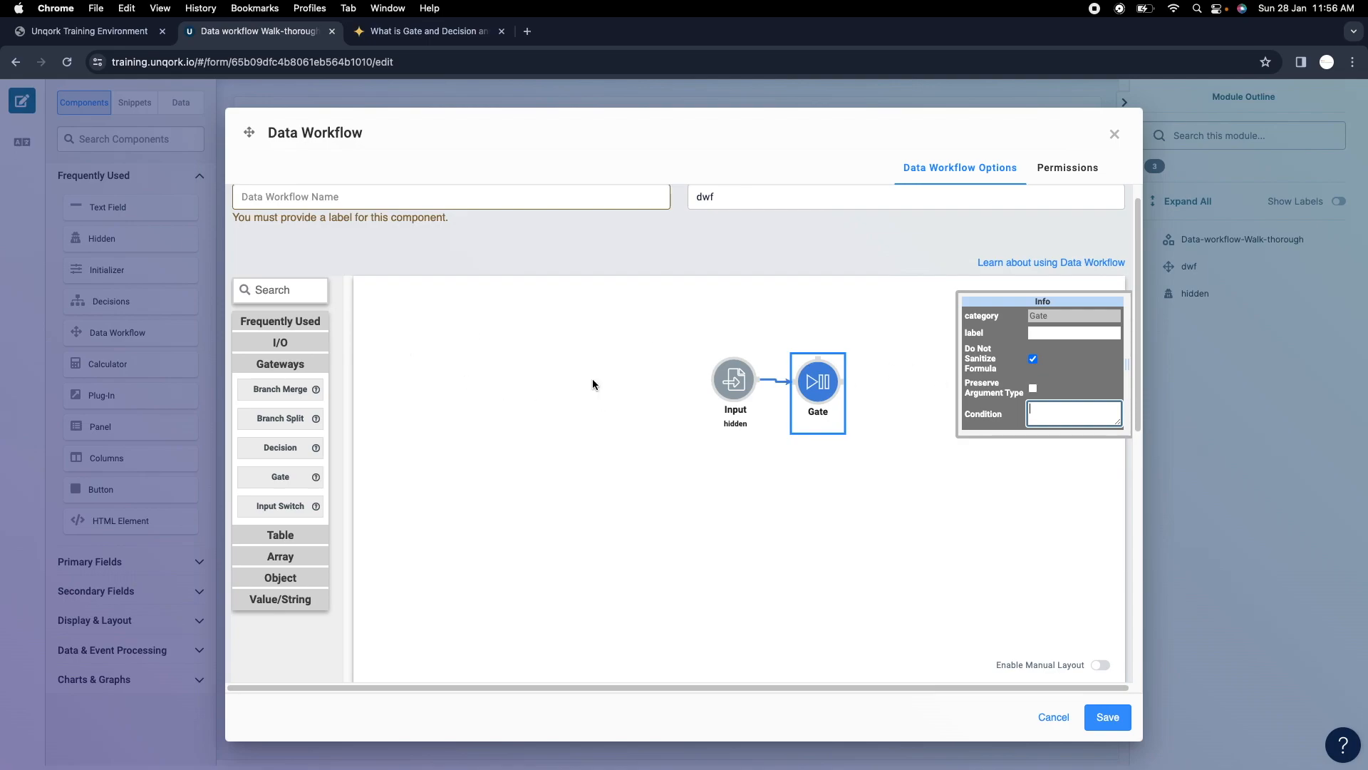
click(292, 336)
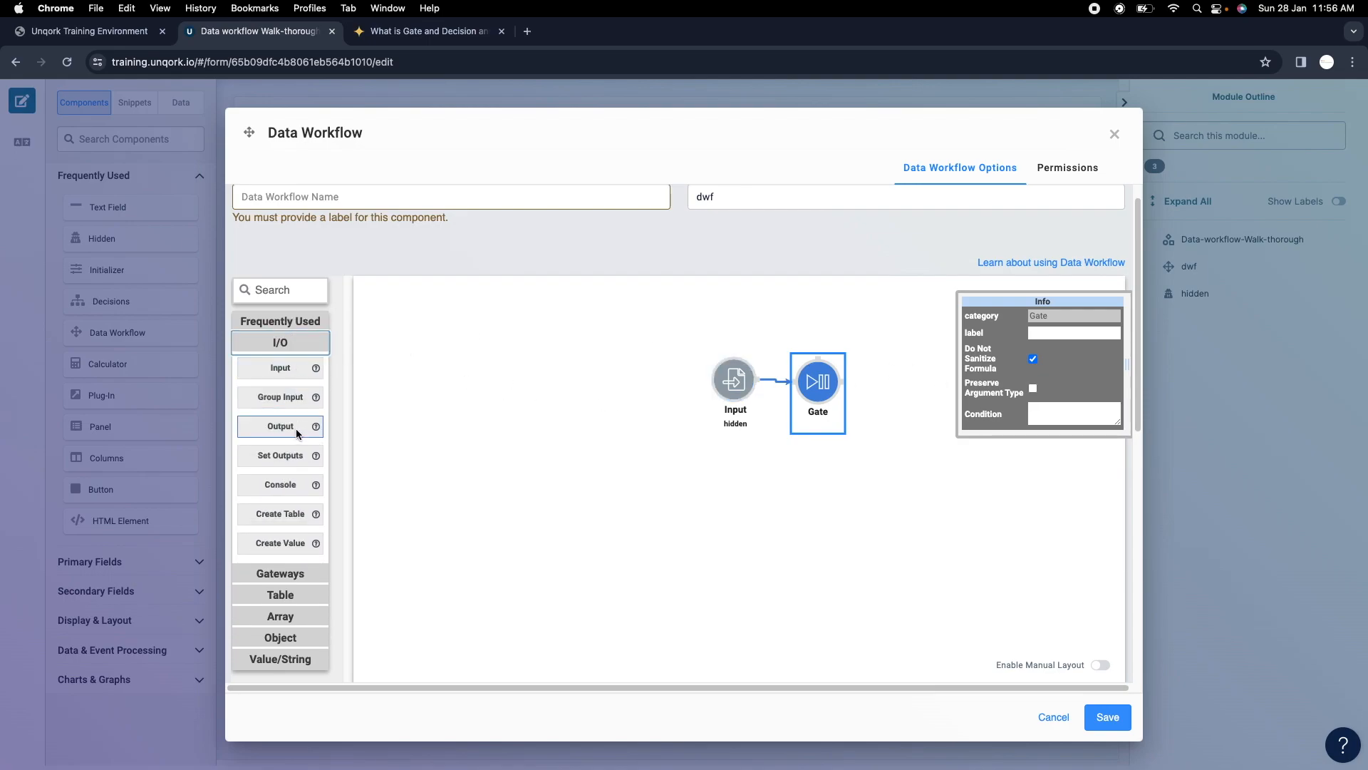
drag(293, 476, 910, 484)
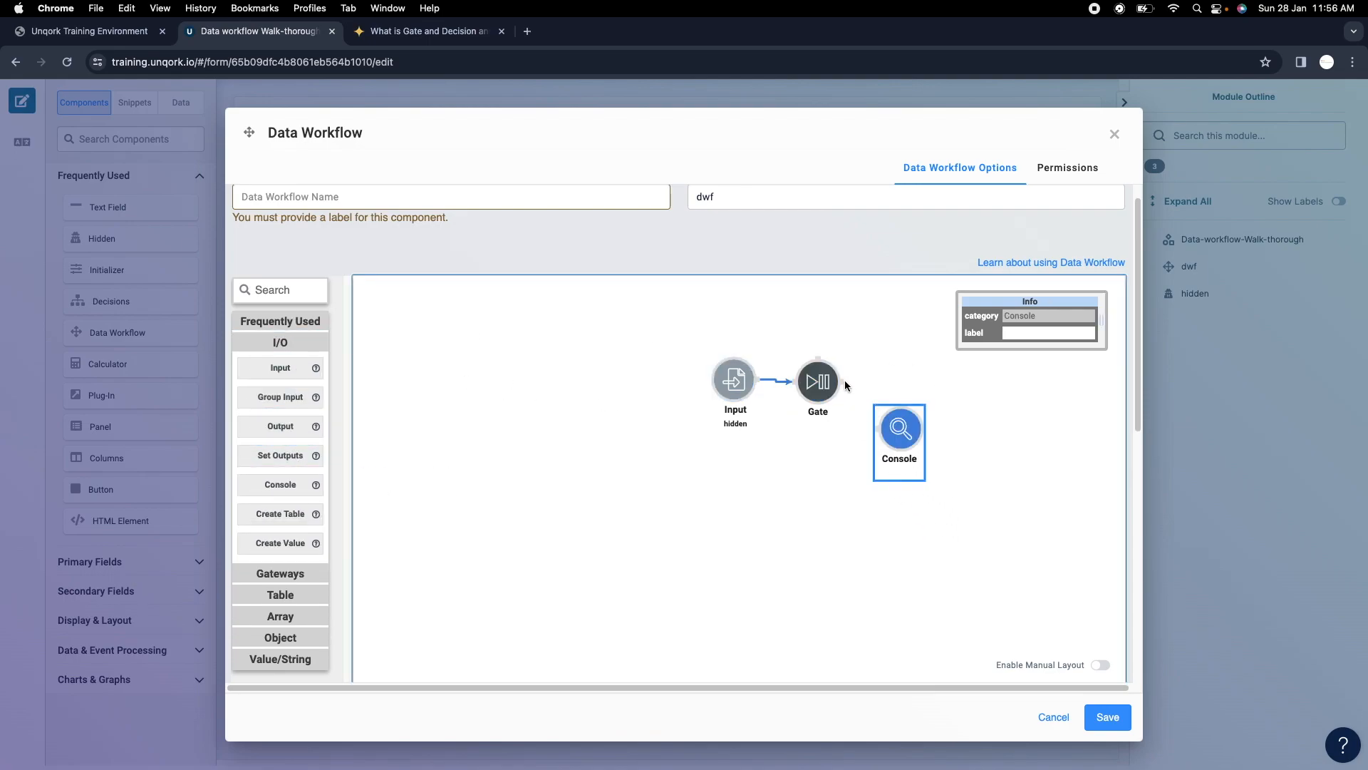
drag(843, 386, 891, 424)
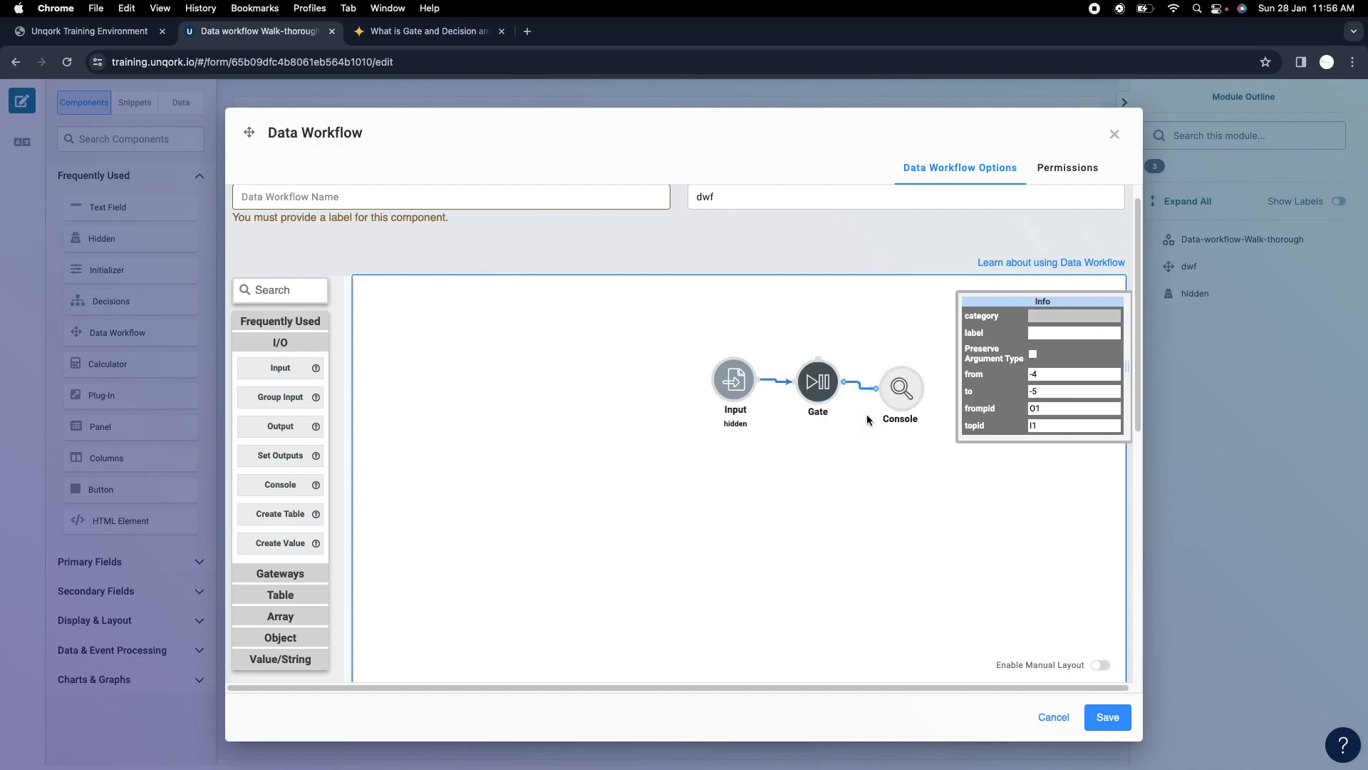
click(926, 395)
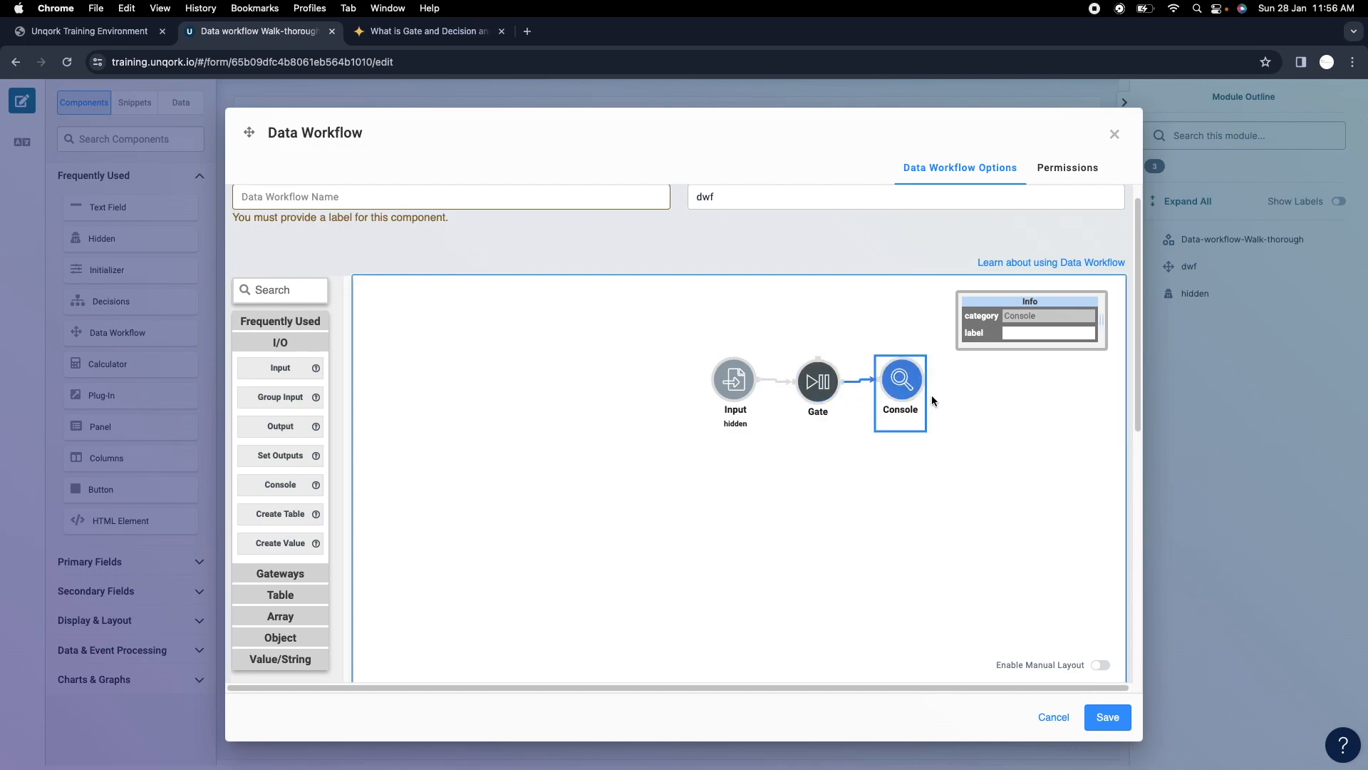
Add a second Input operator connected to the Gate operator's upper port and save the data workflow.
click(818, 383)
mouse_move(293, 368)
mouse_down()
mouse_move(709, 309)
mouse_move(756, 321)
mouse_move(795, 367)
mouse_up()
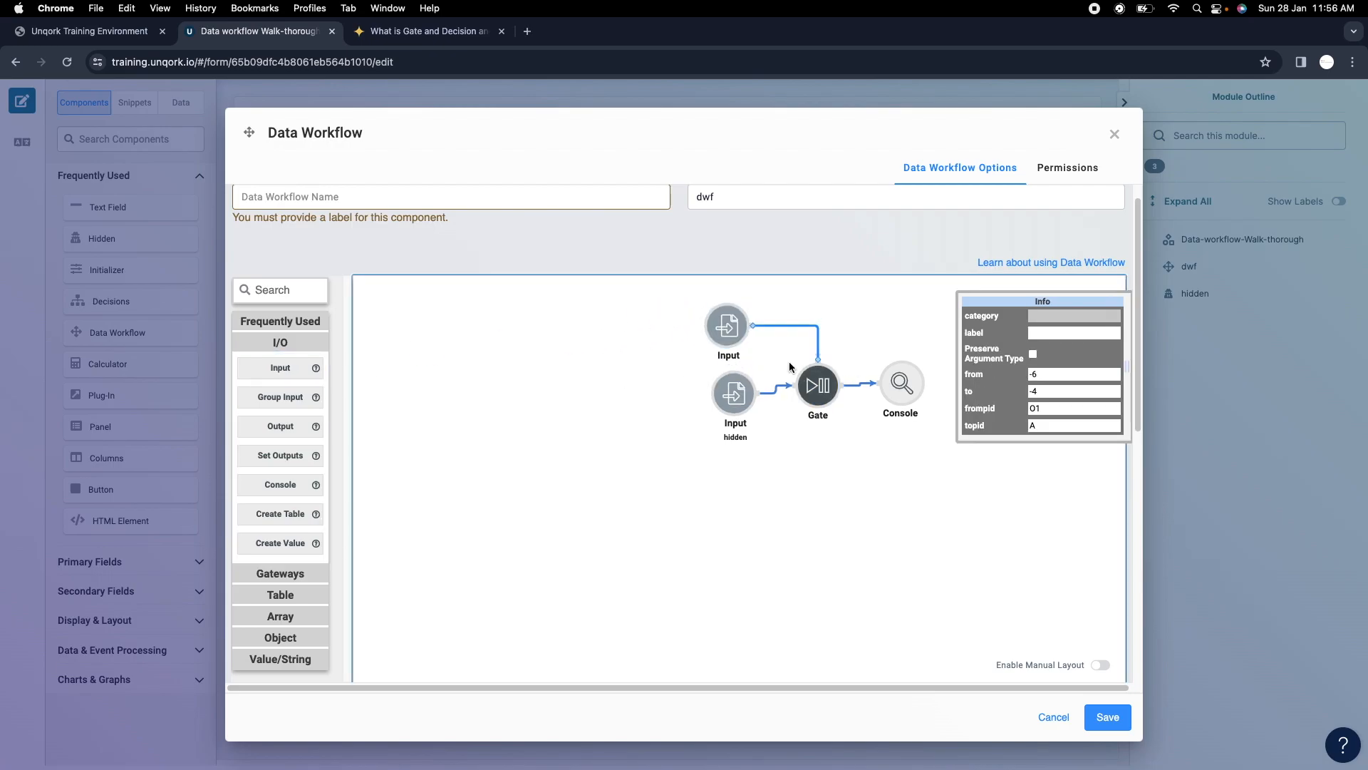
click(1108, 717)
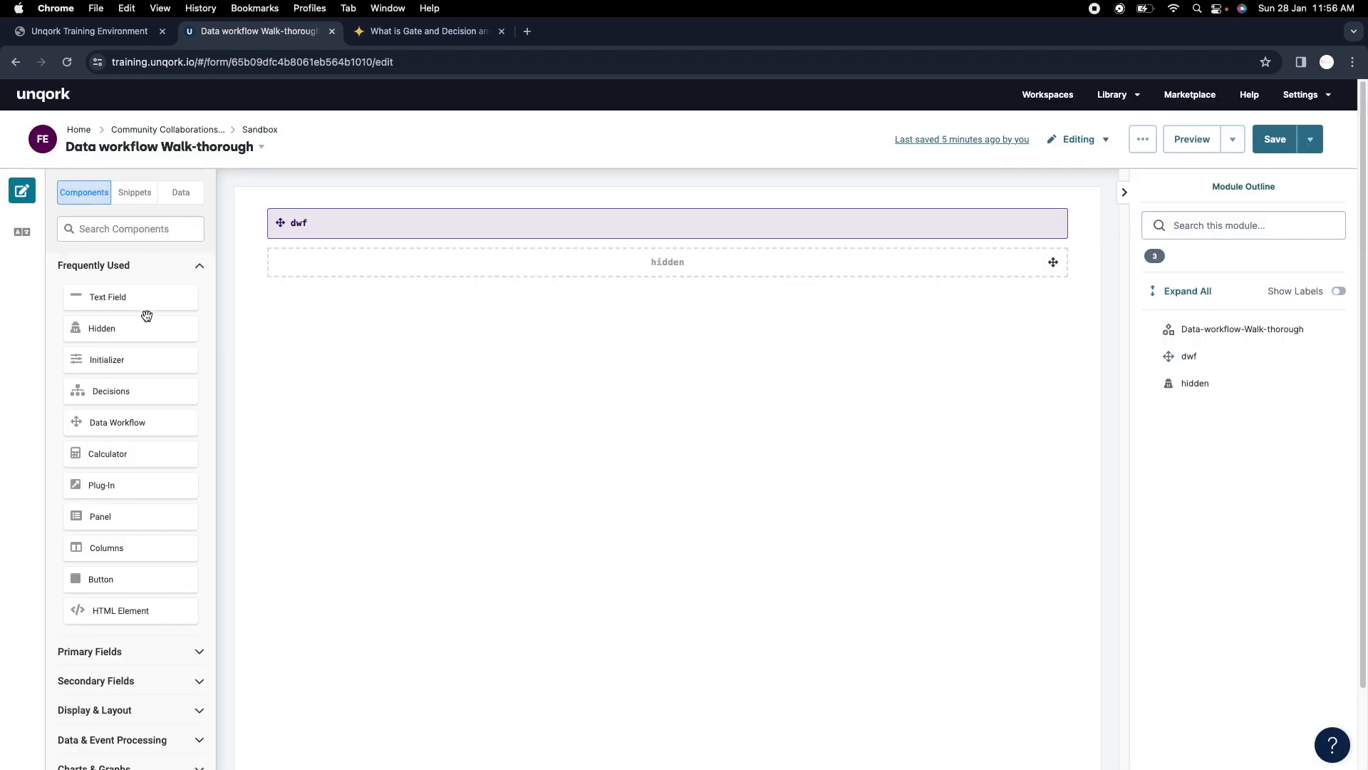
Add a text field with Property ID textfield and set the hidden component's default value to India win.
drag(142, 297, 456, 274)
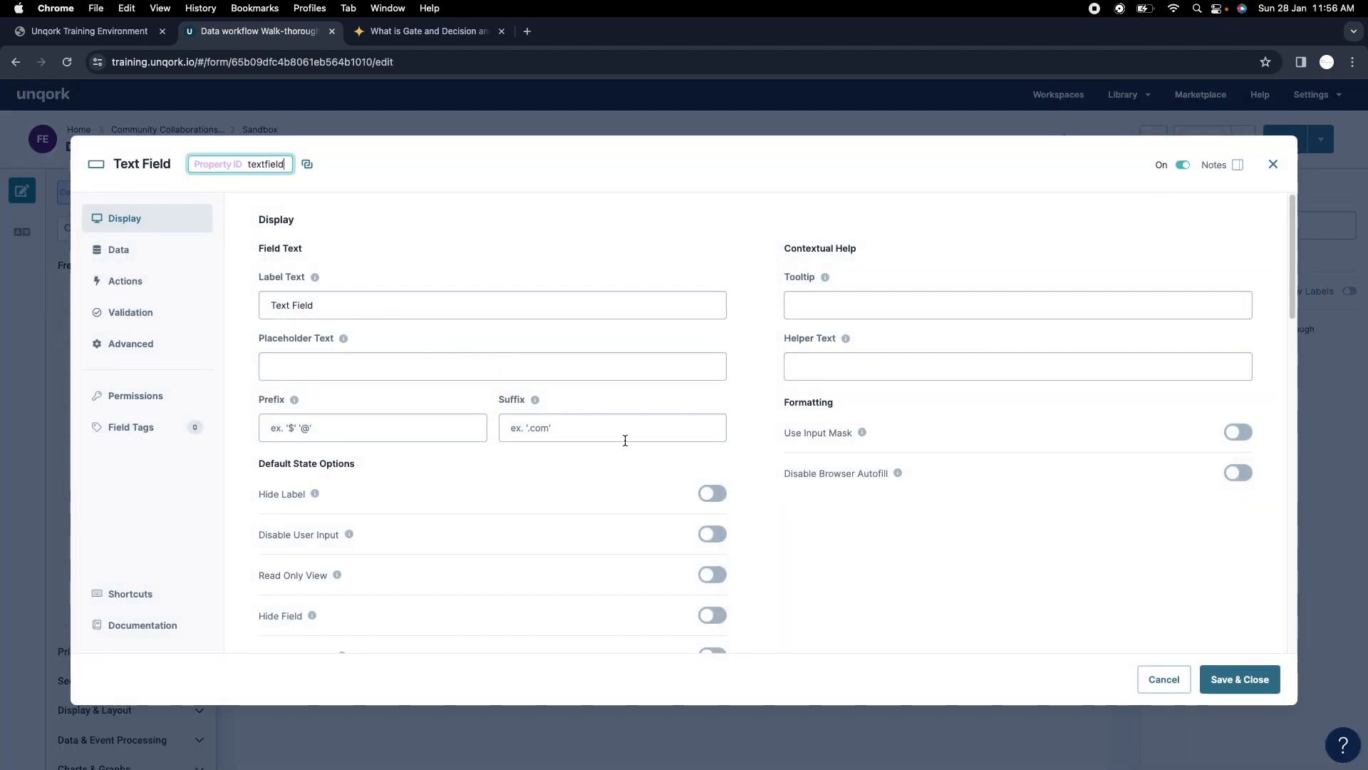
click(1240, 679)
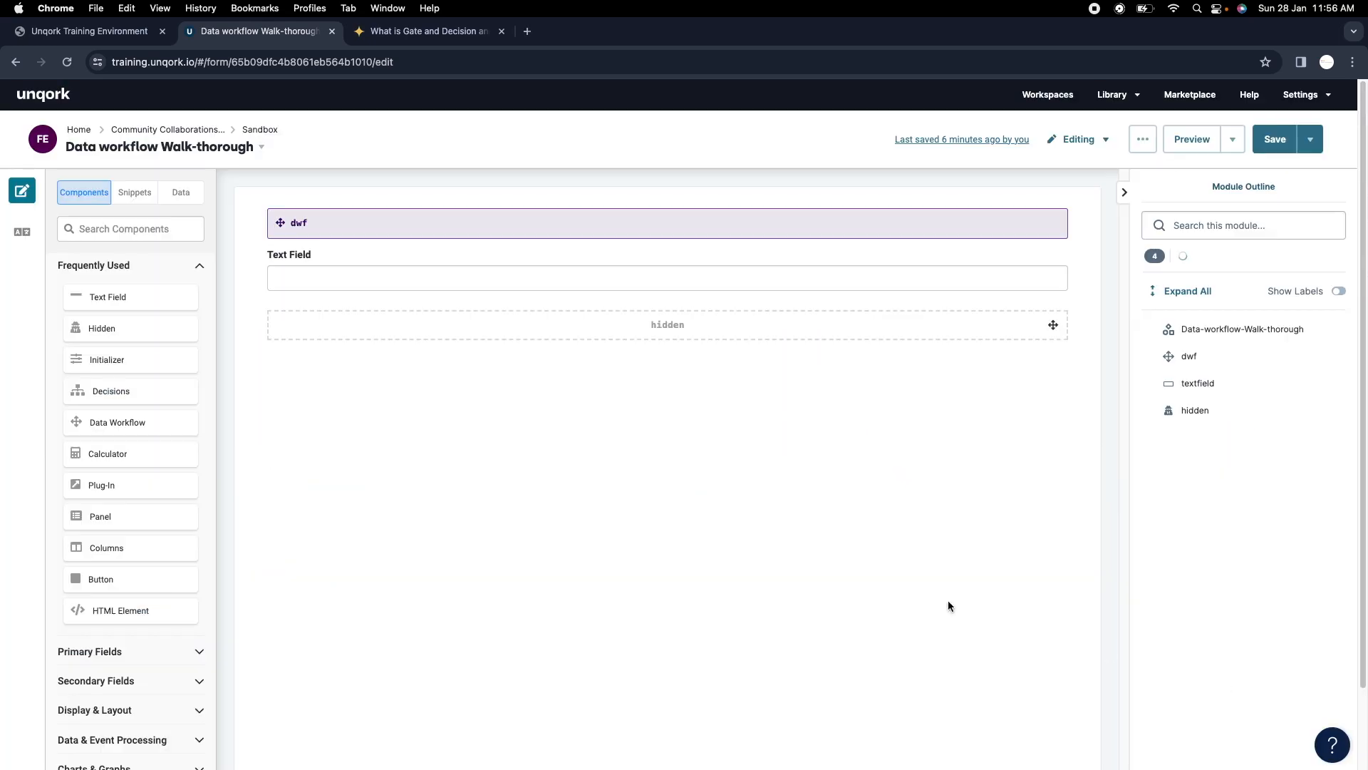
click(632, 318)
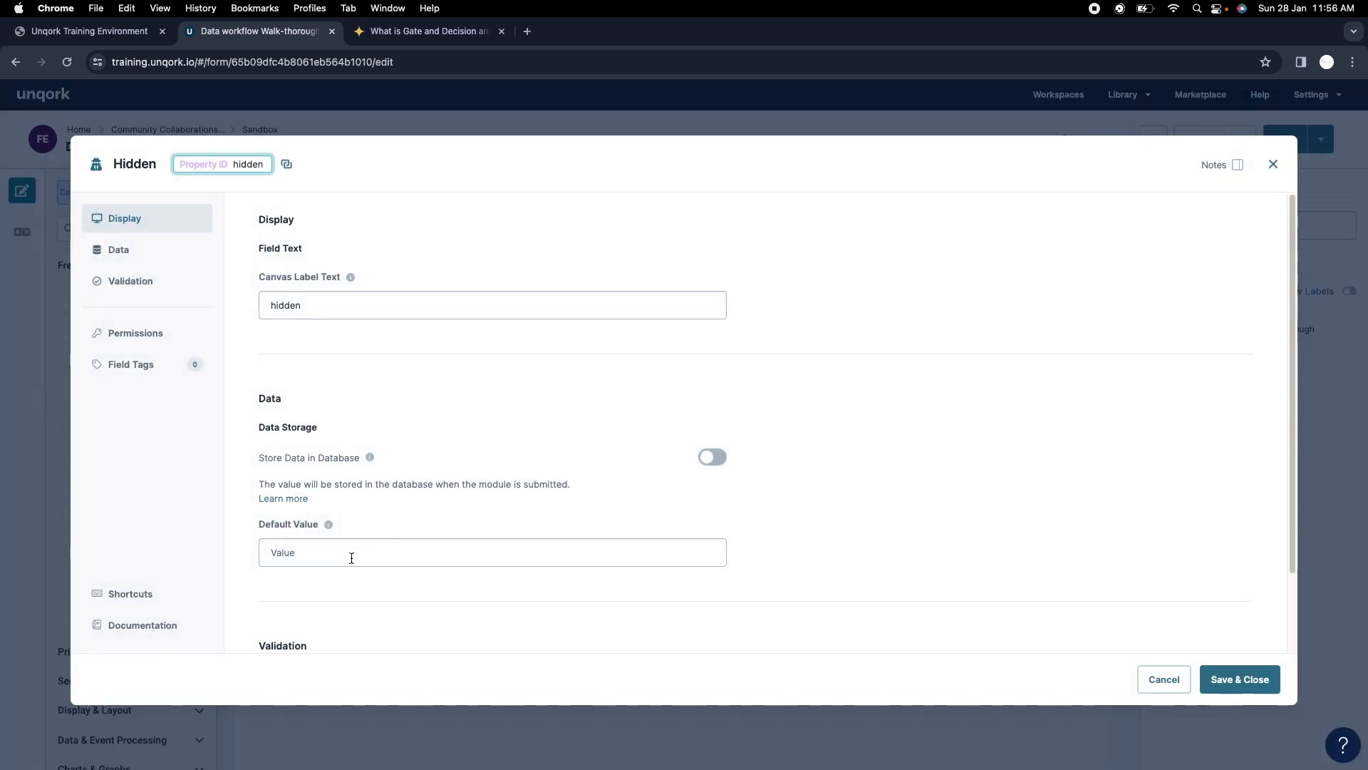
click(351, 558)
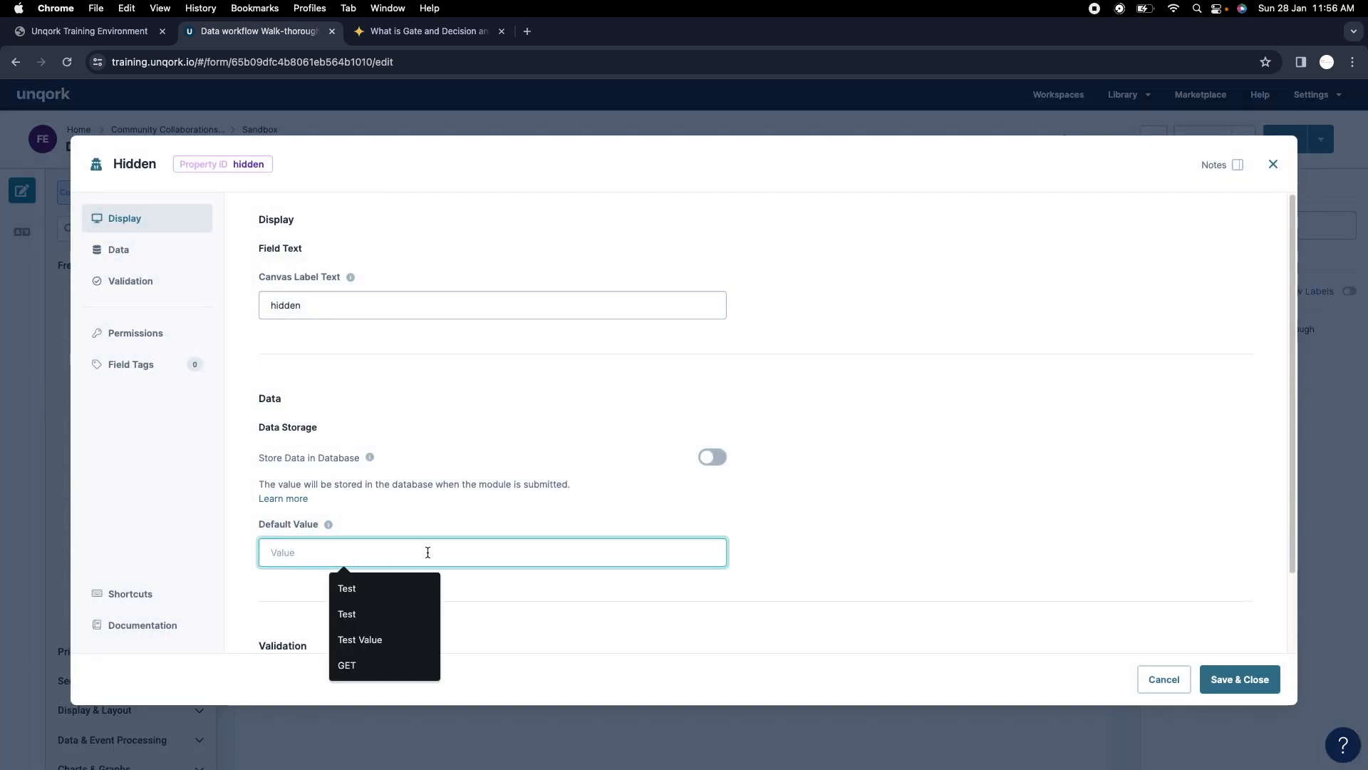
text(India win)
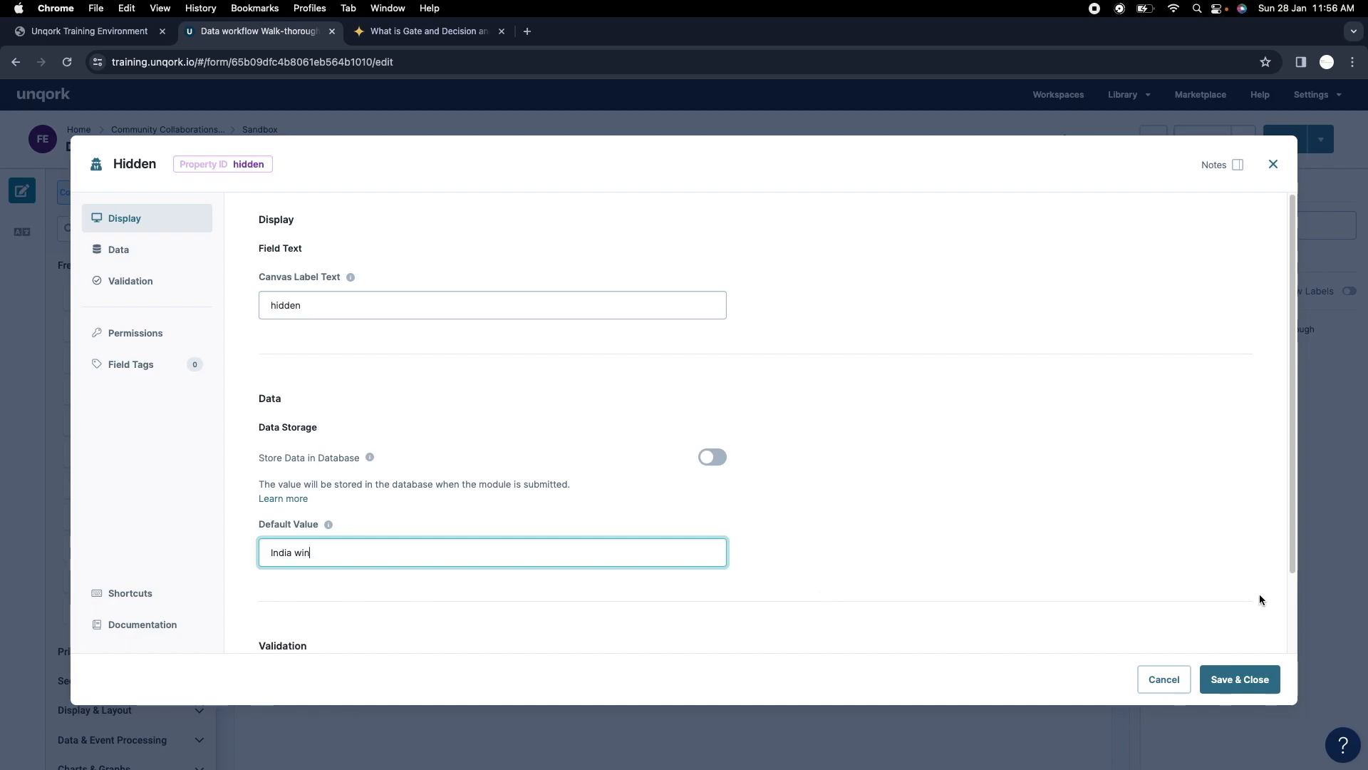
click(1243, 678)
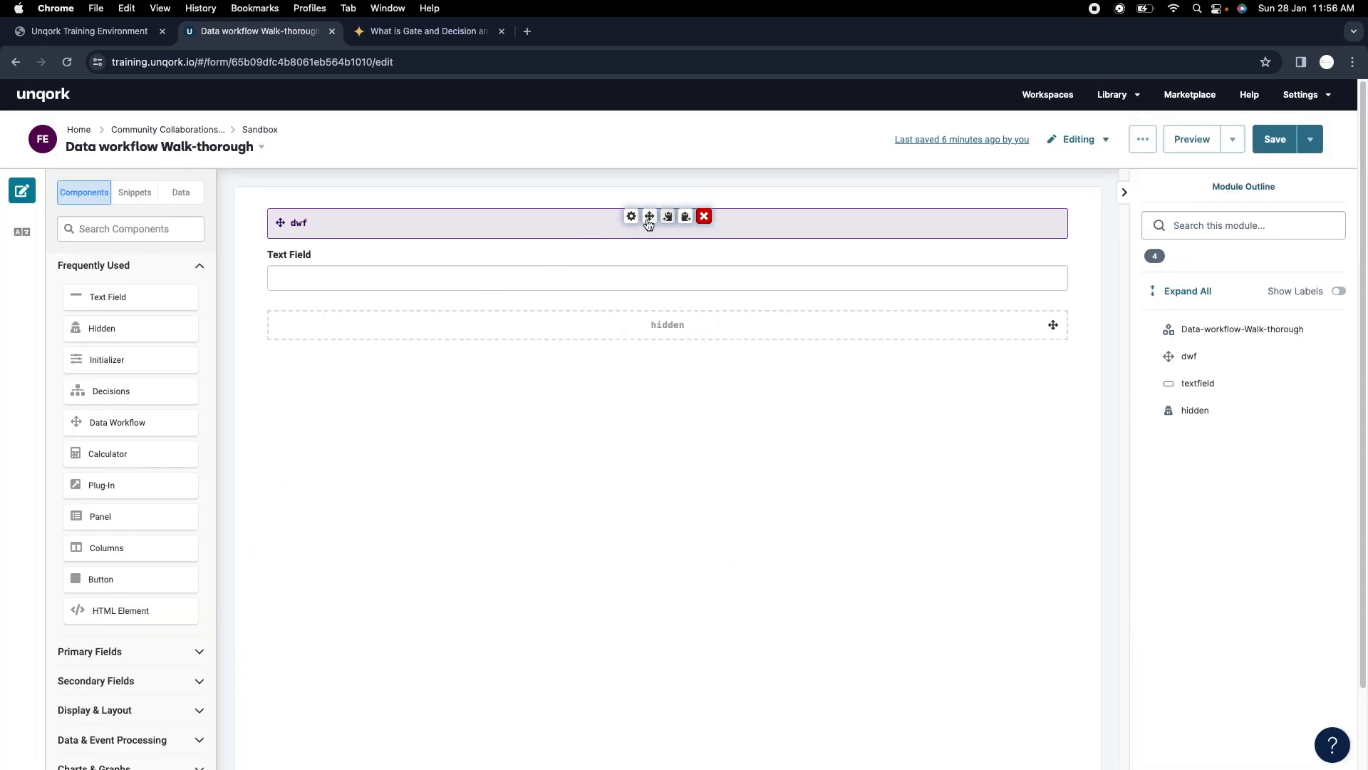
In the dwf data workflow, set the upper Input operator's component to textfield and save the workflow.
click(632, 219)
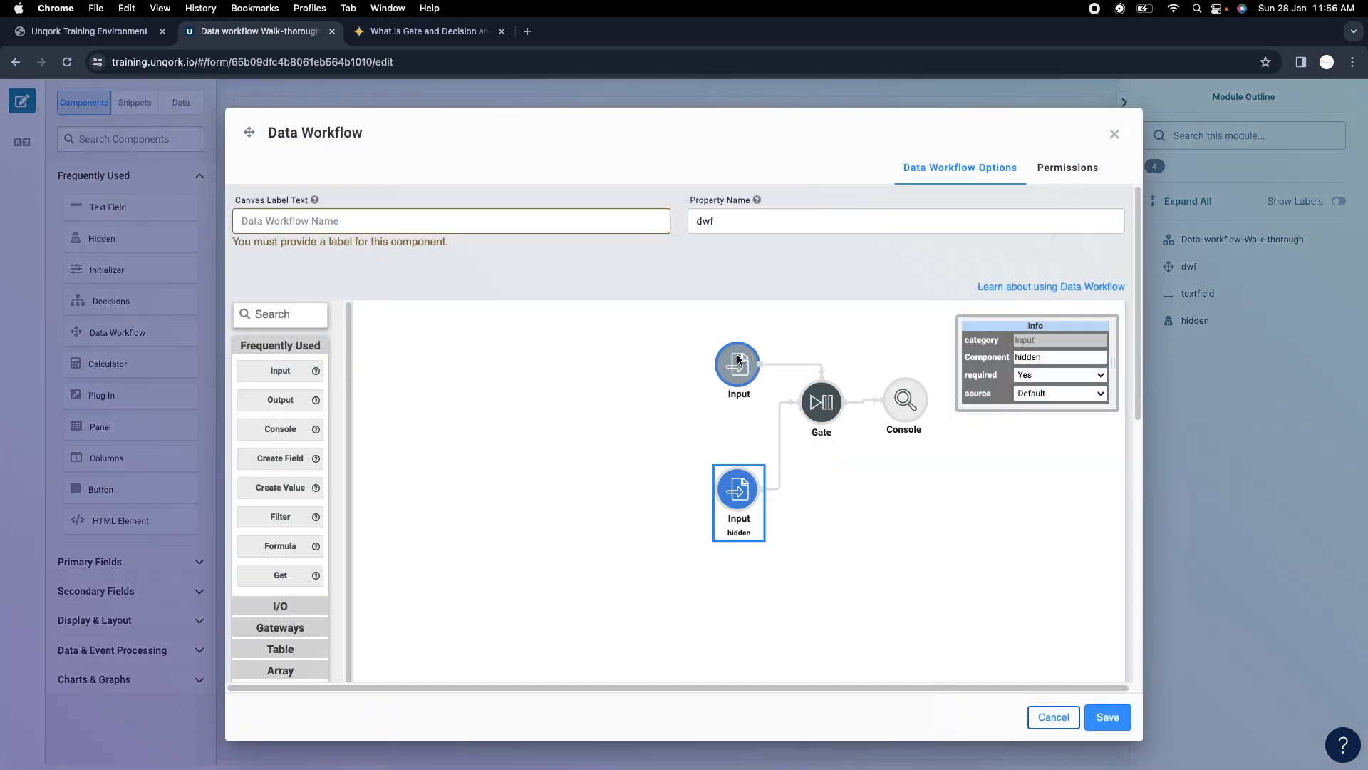
click(1049, 334)
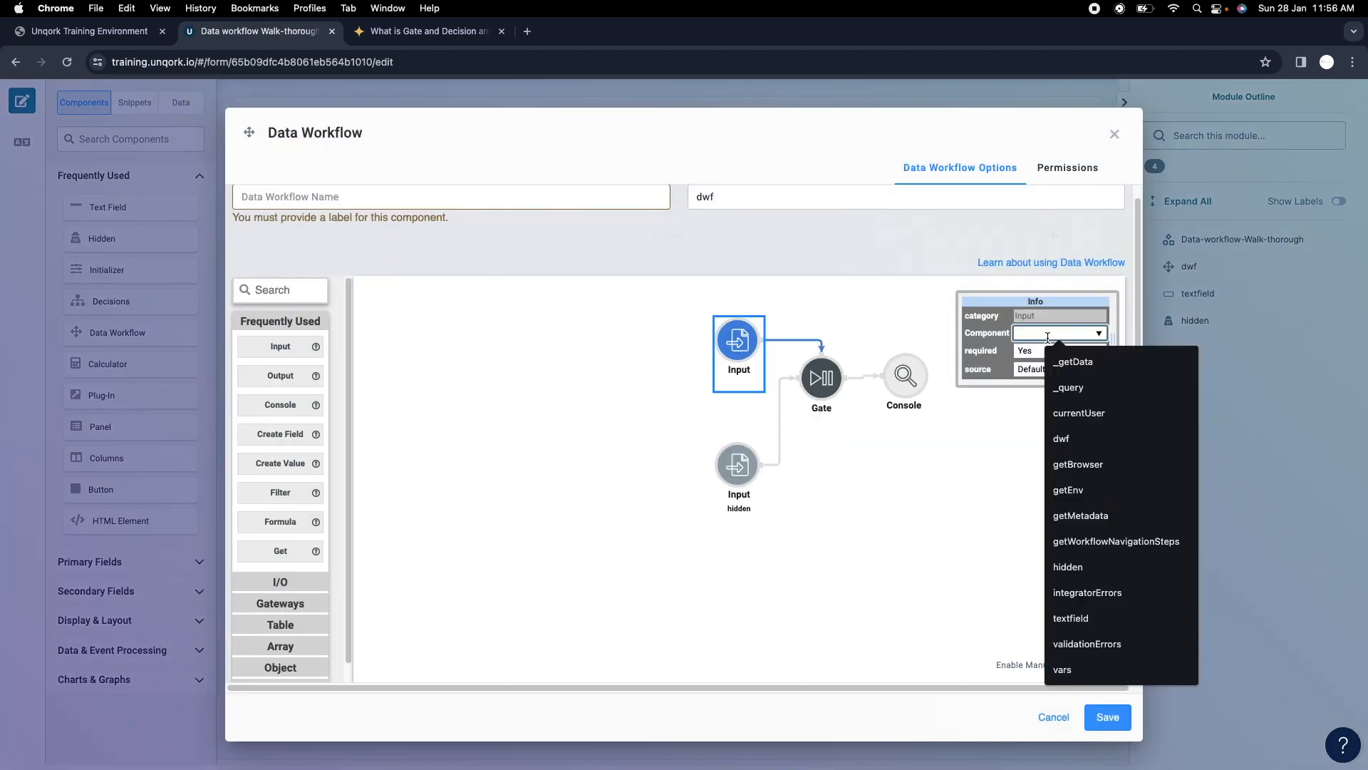
text(te)
click(1161, 432)
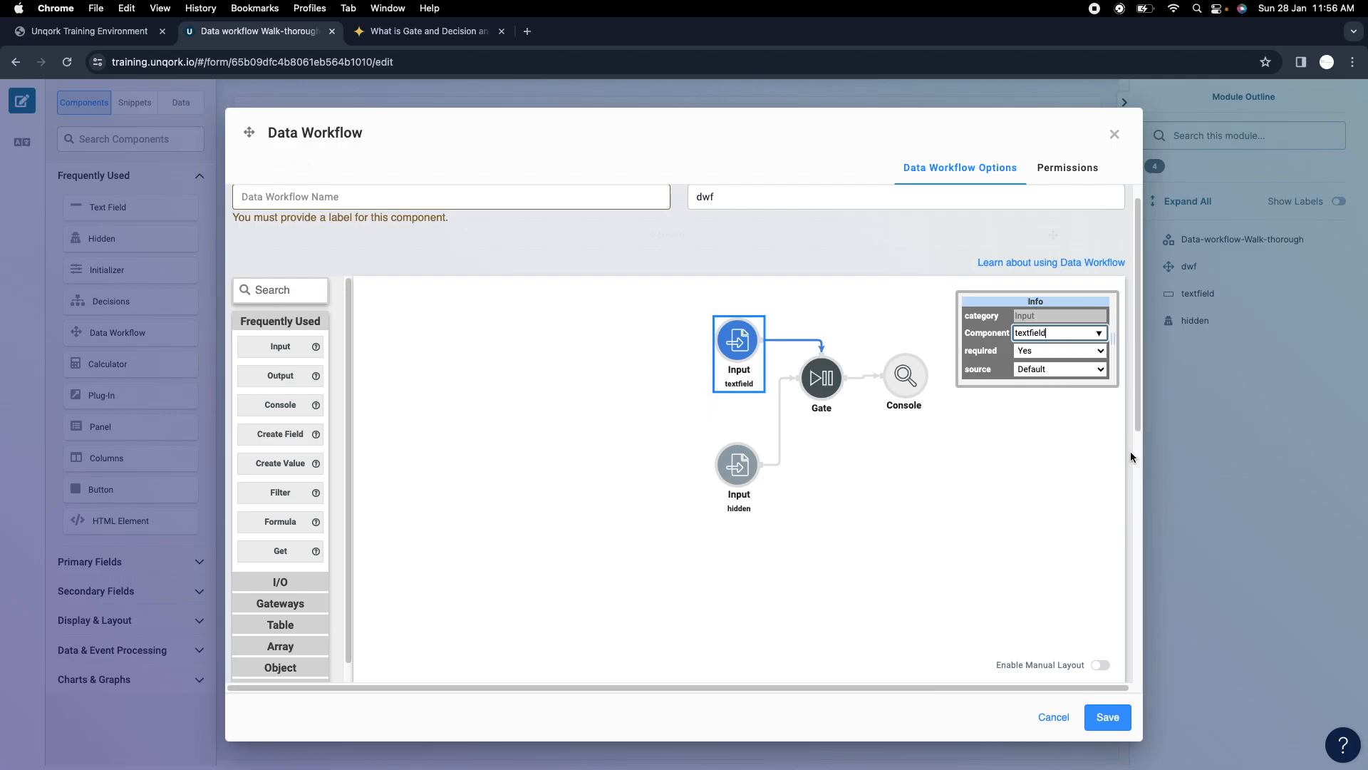
click(1109, 717)
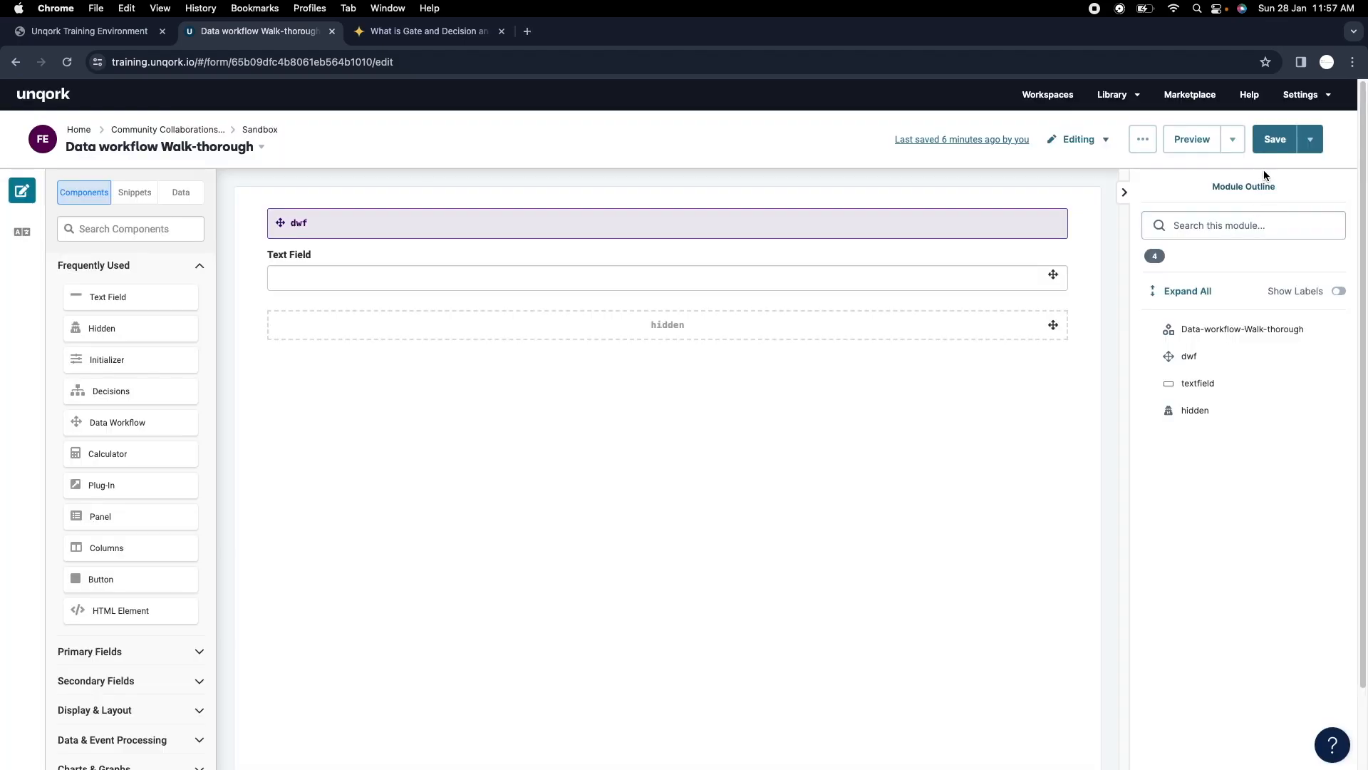
Preview the module, open the browser's developer console there and clear its messages.
click(1186, 139)
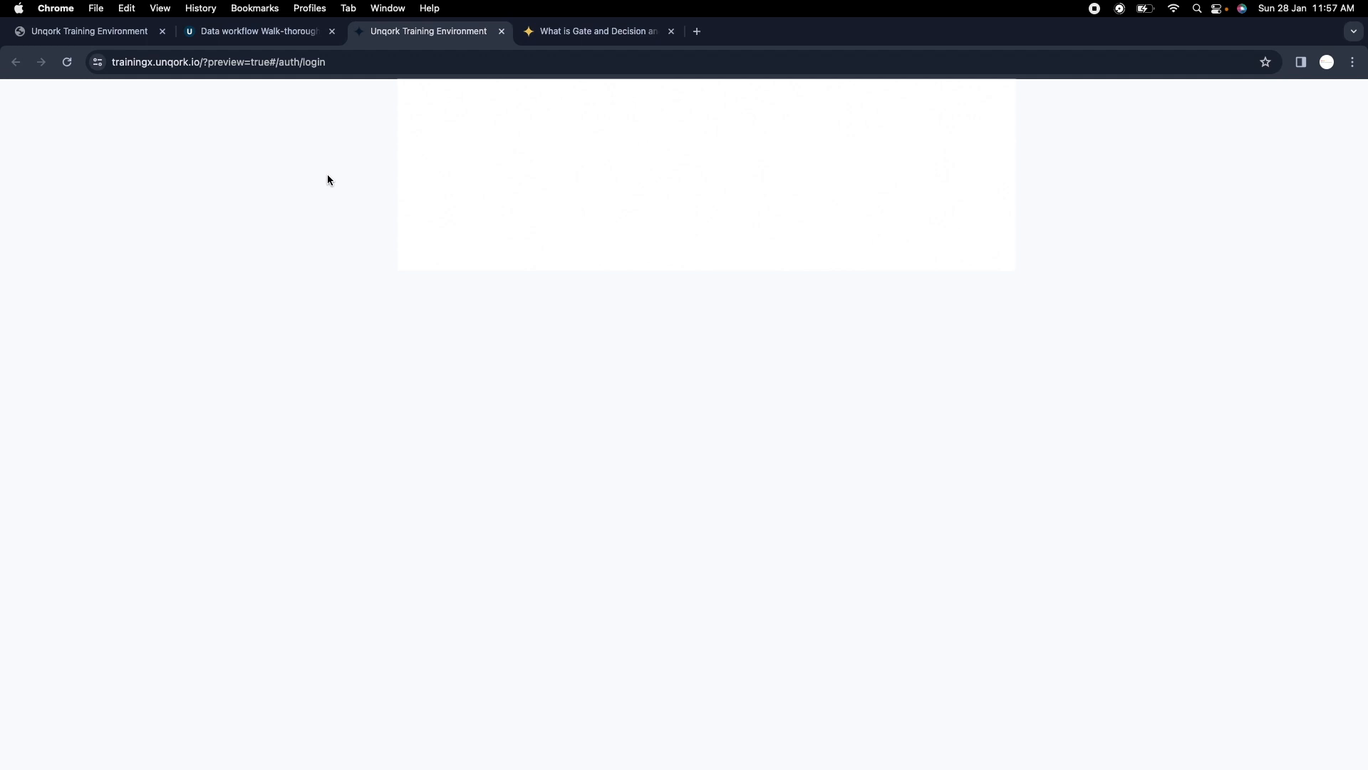
click(452, 290)
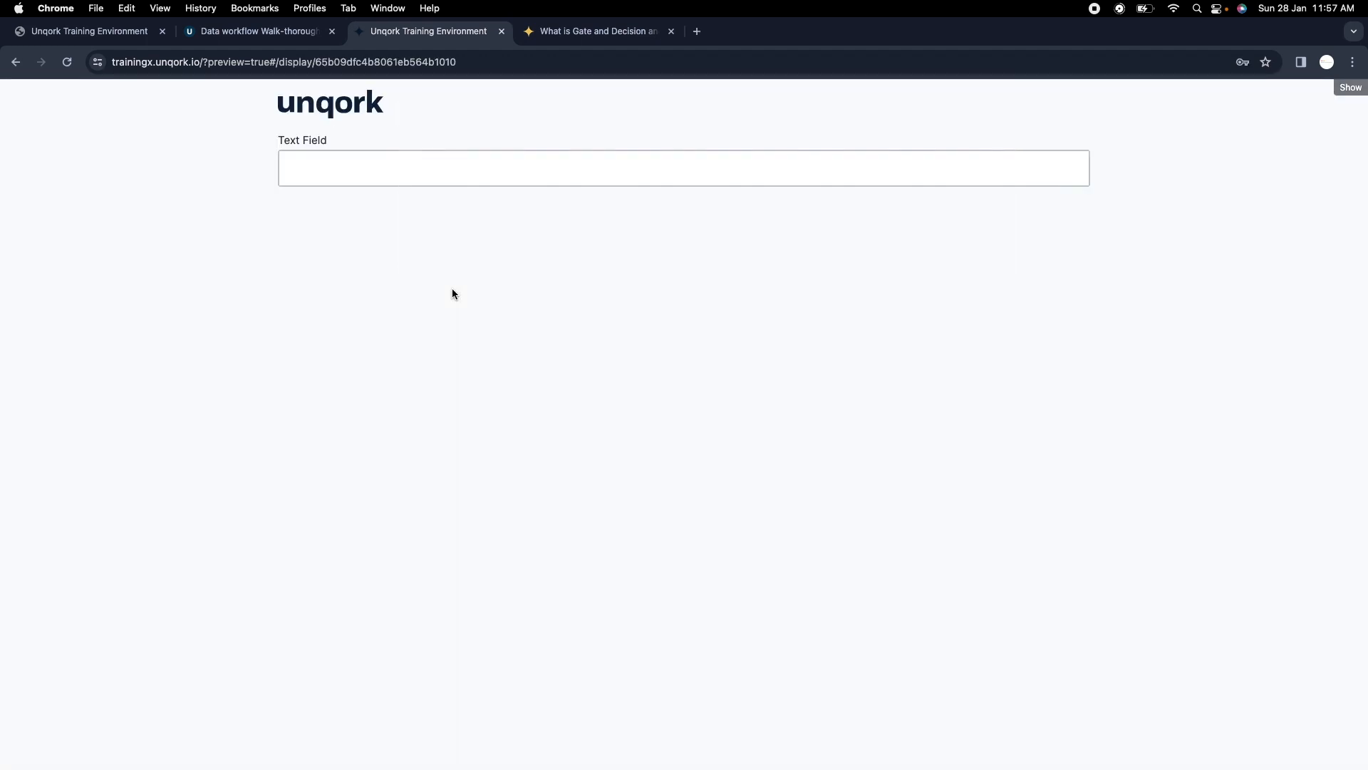
click(373, 171)
right_click(477, 326)
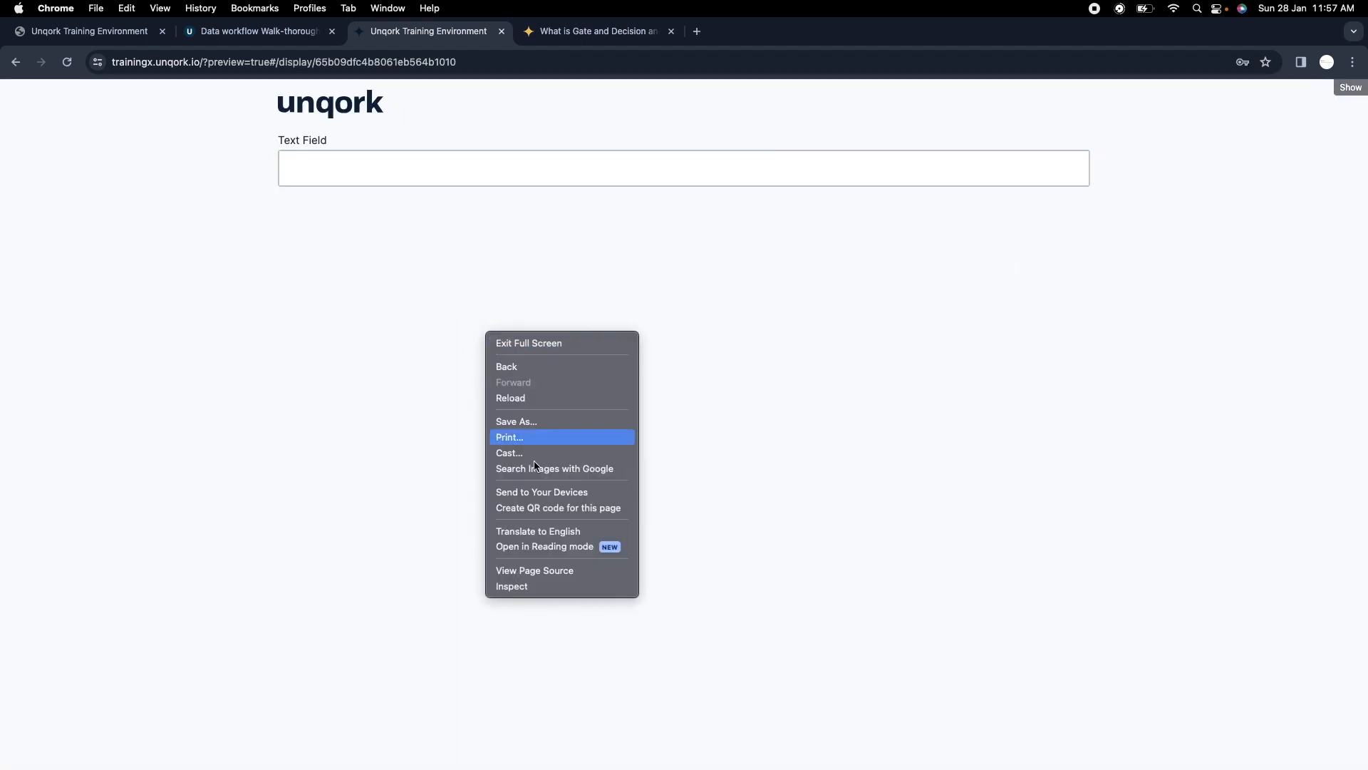
click(538, 583)
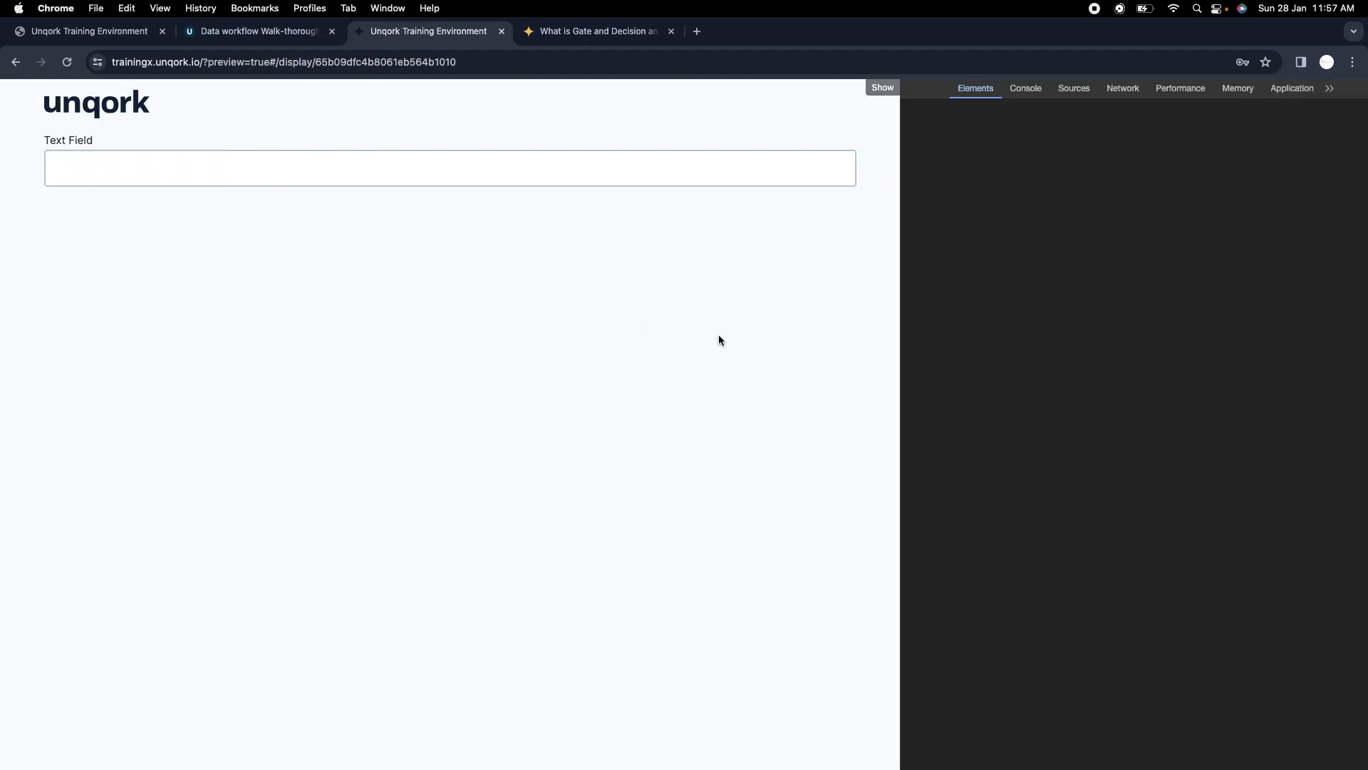
click(1025, 88)
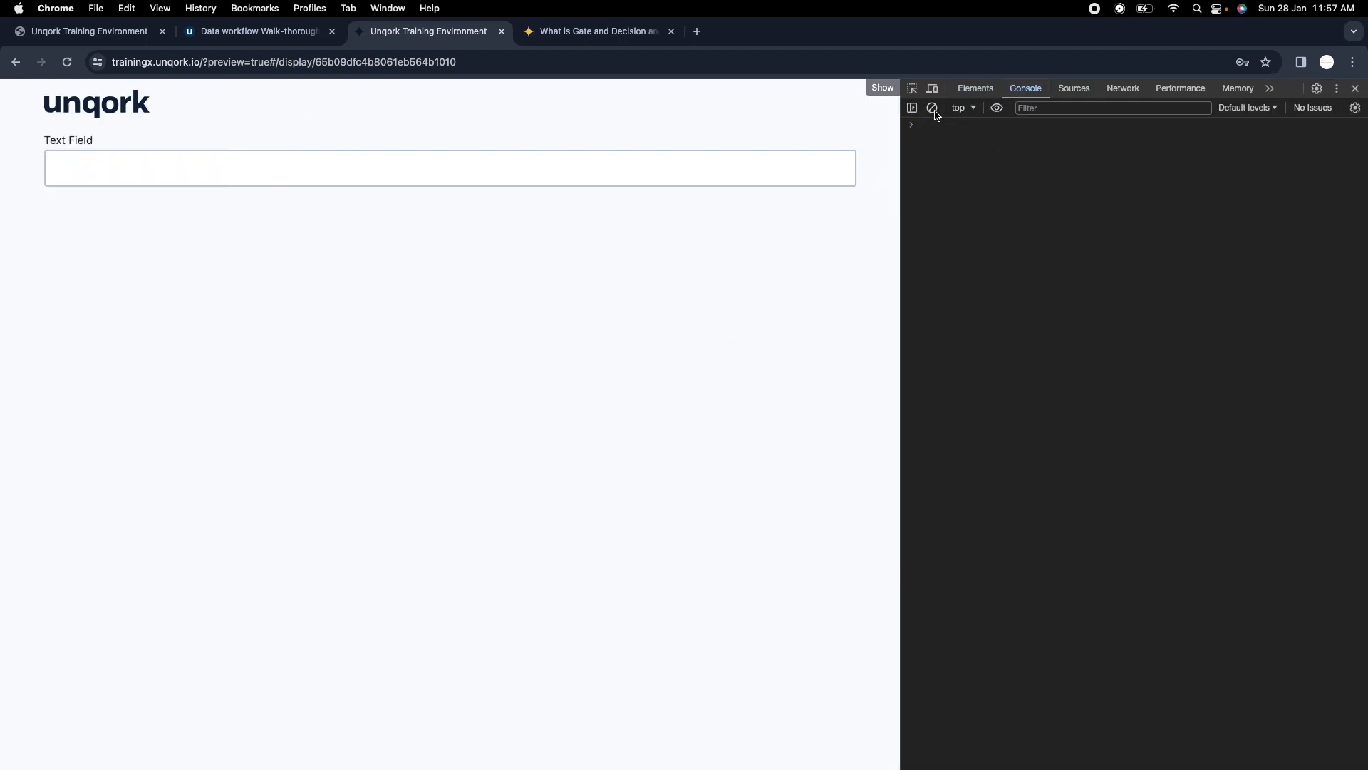
click(992, 92)
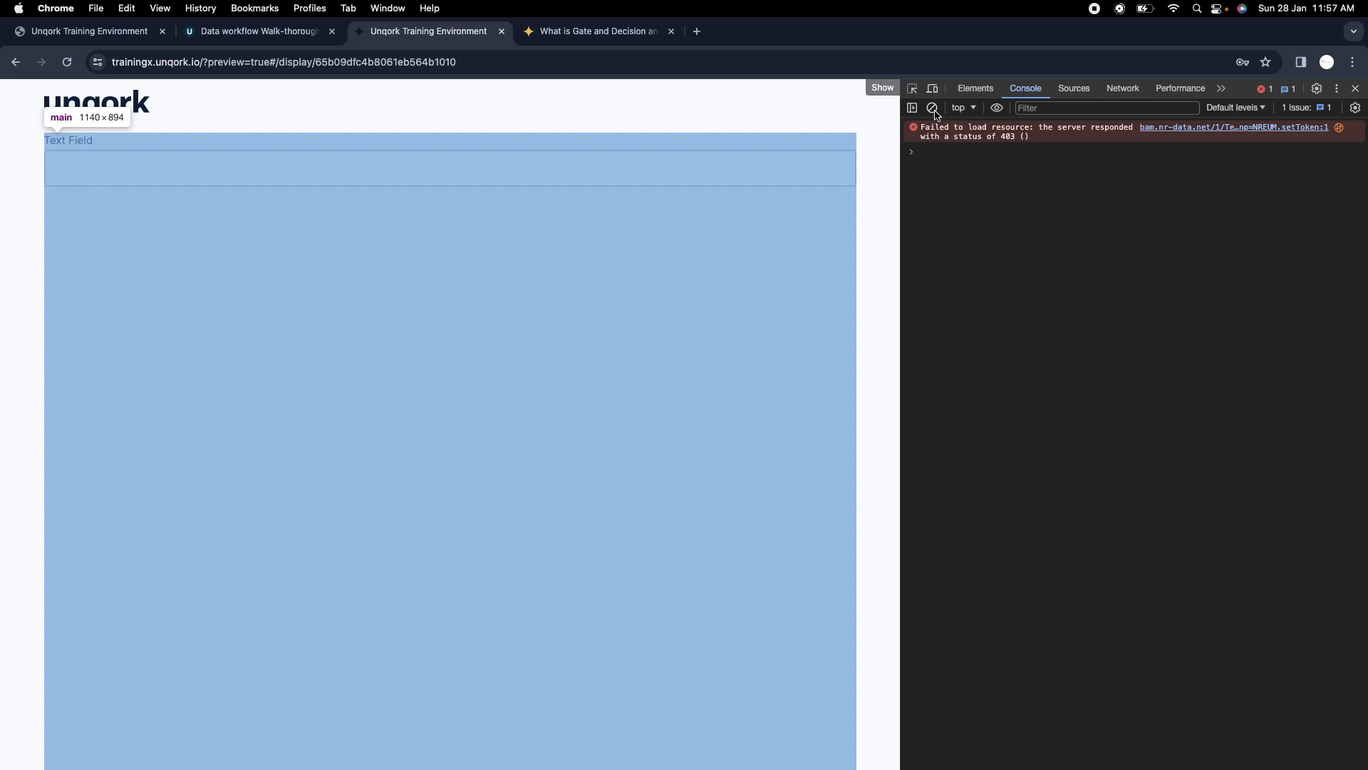
click(1026, 88)
click(931, 108)
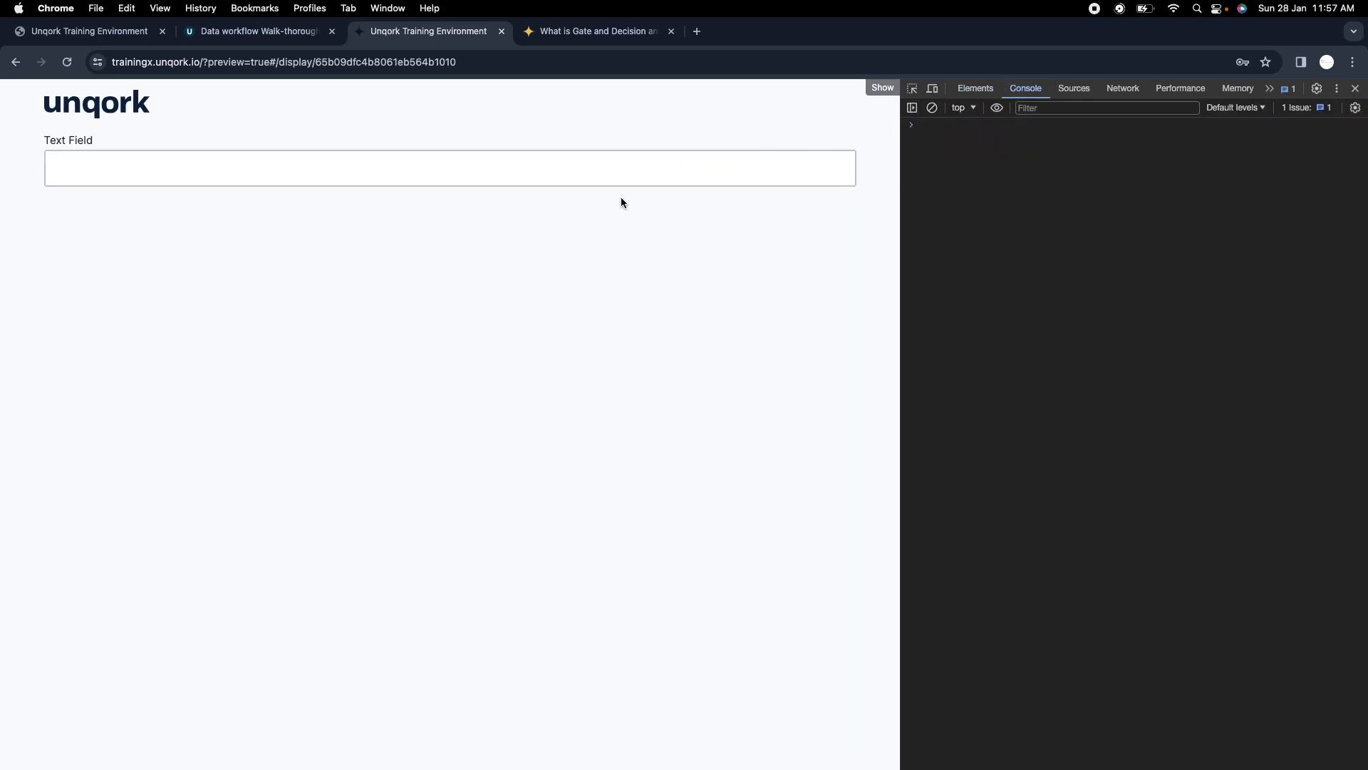
click(597, 185)
Return to the module editor and add a Button component with Property ID btn.
click(253, 31)
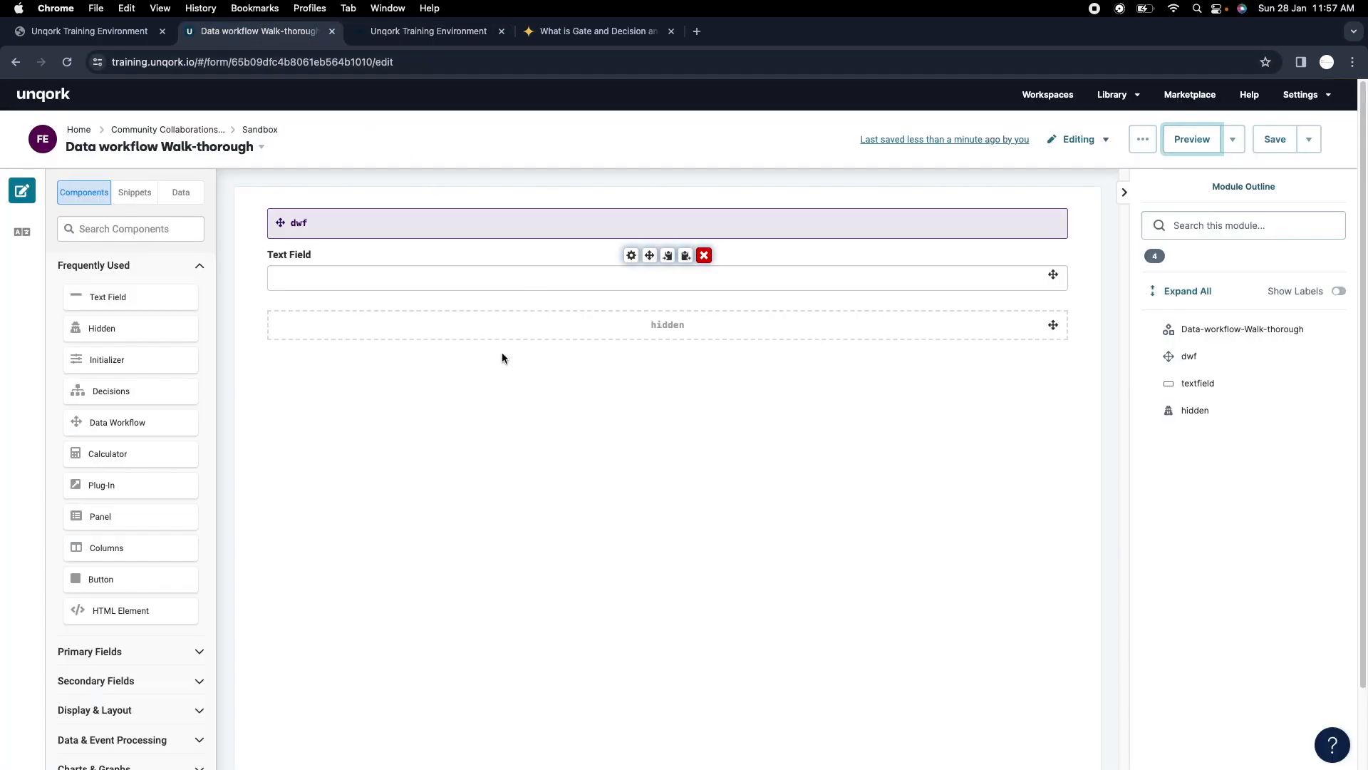
click(133, 231)
text(bu)
drag(131, 367, 434, 360)
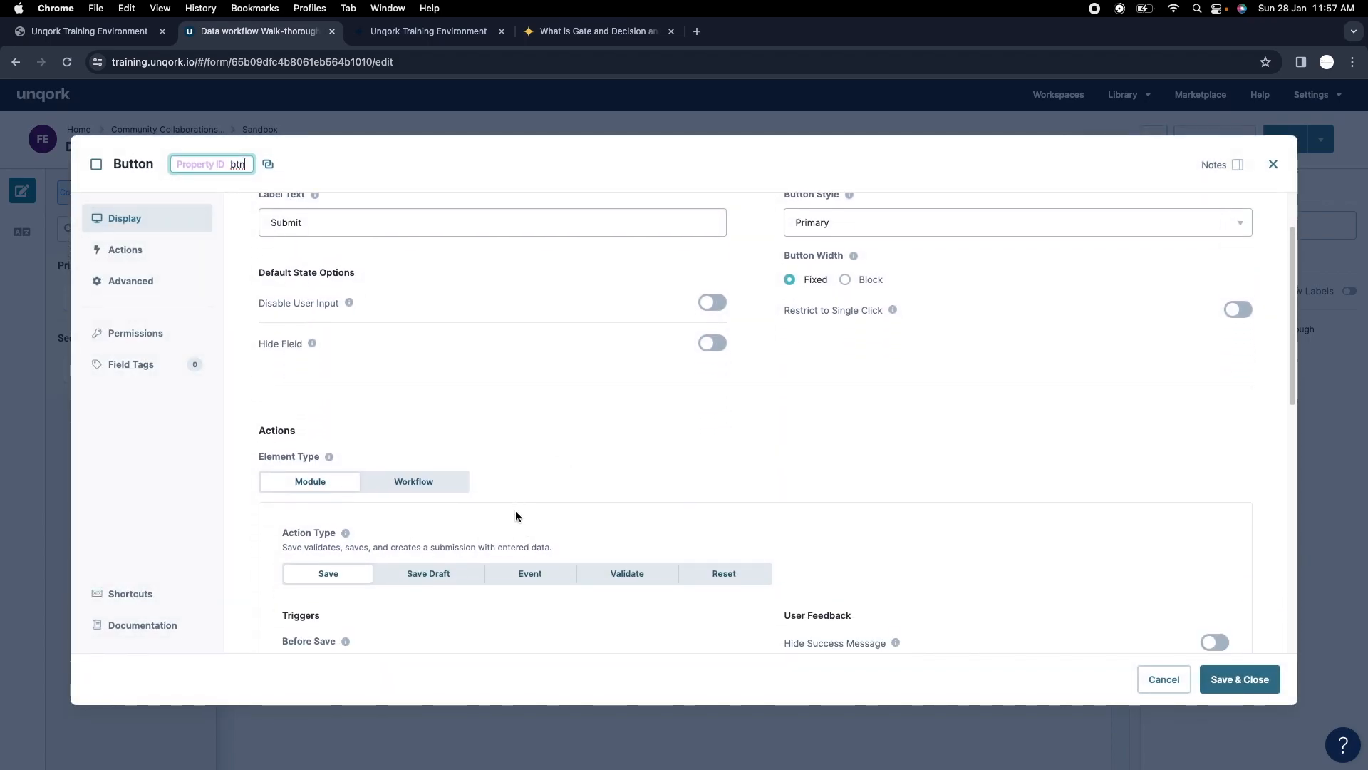
Give the button an Event action that triggers dwf on click, then save the button and the module.
click(544, 573)
scroll(639, 482, down, 5)
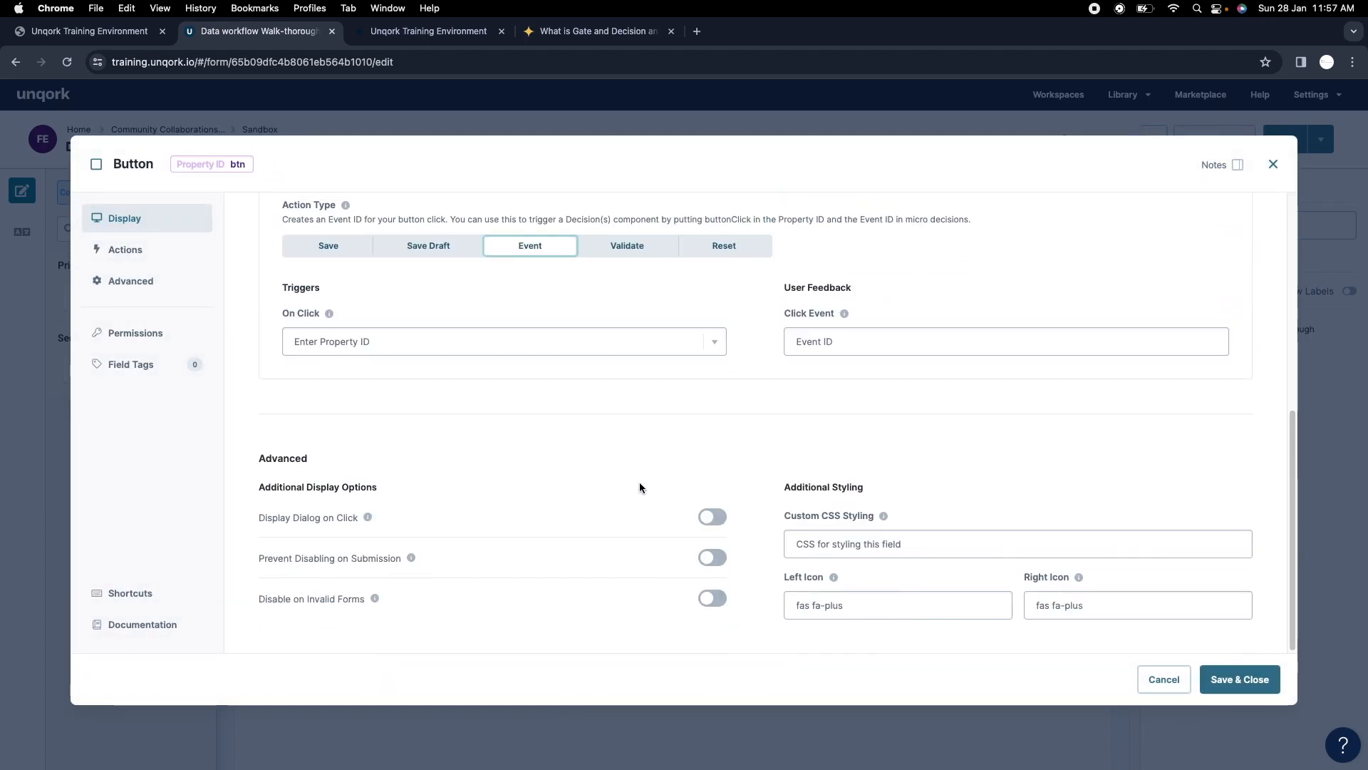
click(397, 334)
text(dwf)
click(366, 384)
click(1256, 680)
click(1275, 139)
Reload the module preview, enter sdsdsdsd in the text field and submit it to run the workflow.
click(436, 27)
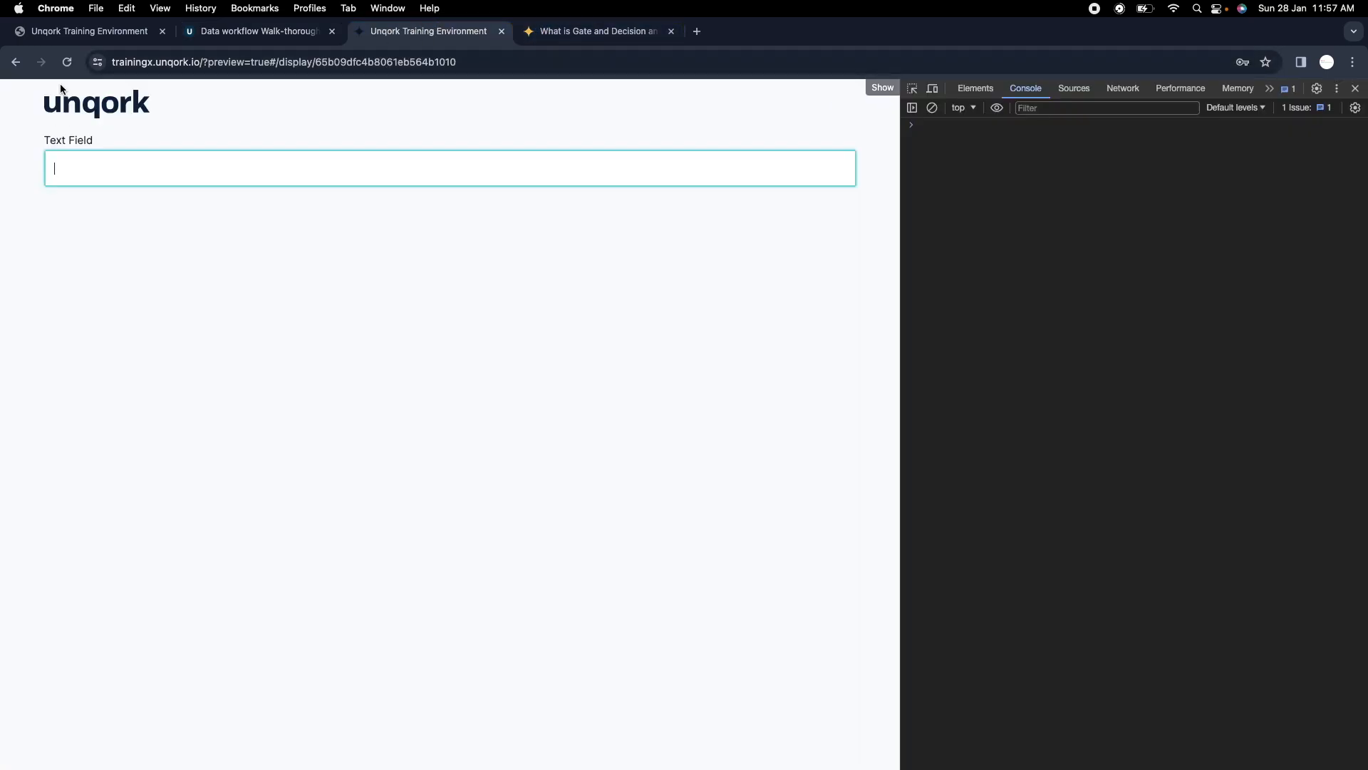
click(67, 62)
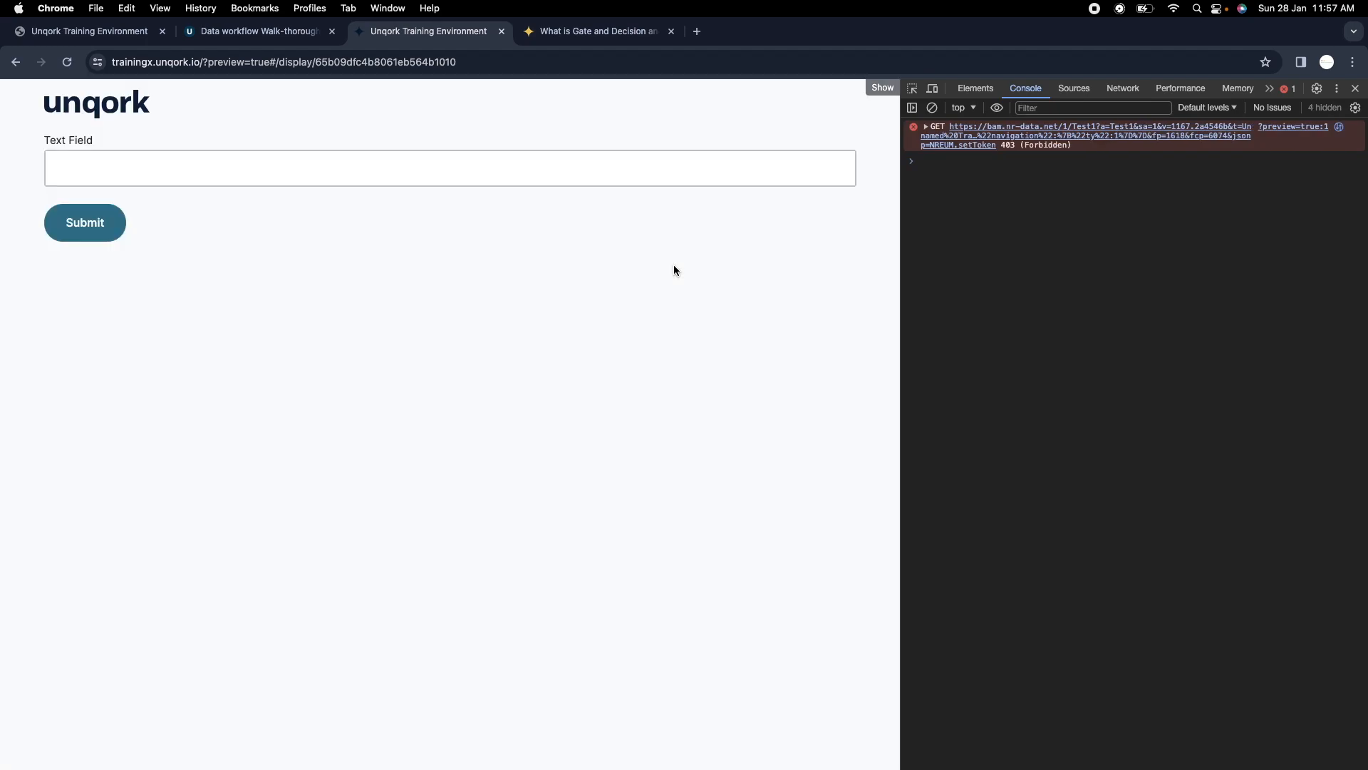
click(313, 177)
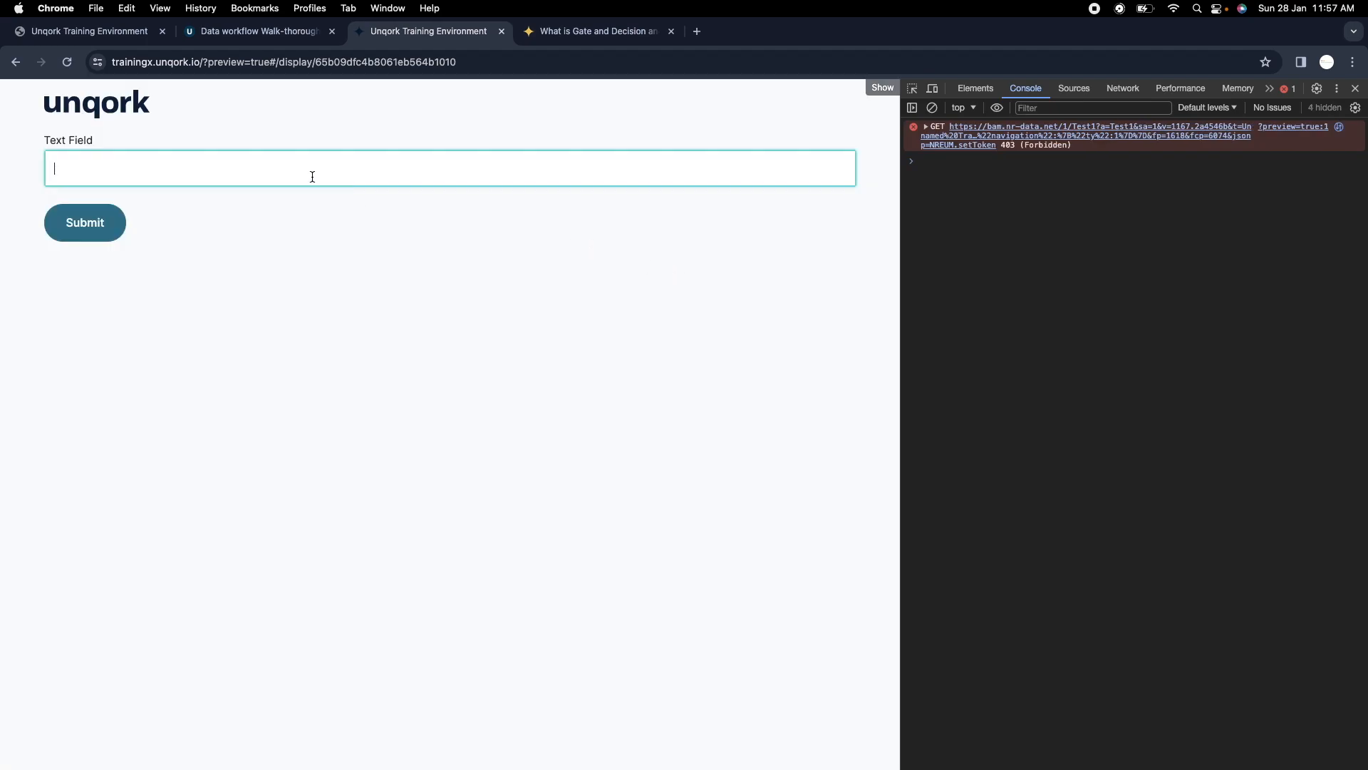
click(65, 223)
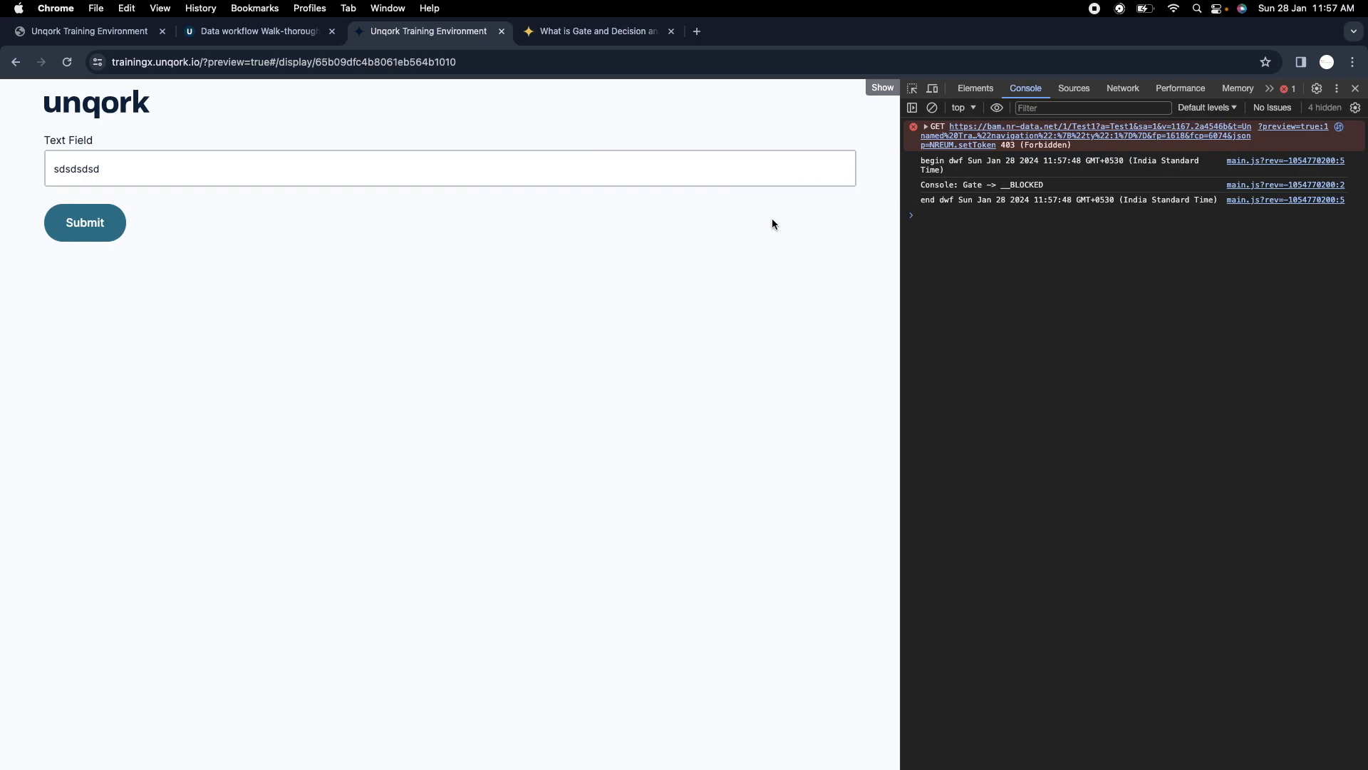
Replace the preview's text field entry with india win and submit it again.
double_click(174, 174)
text(india win)
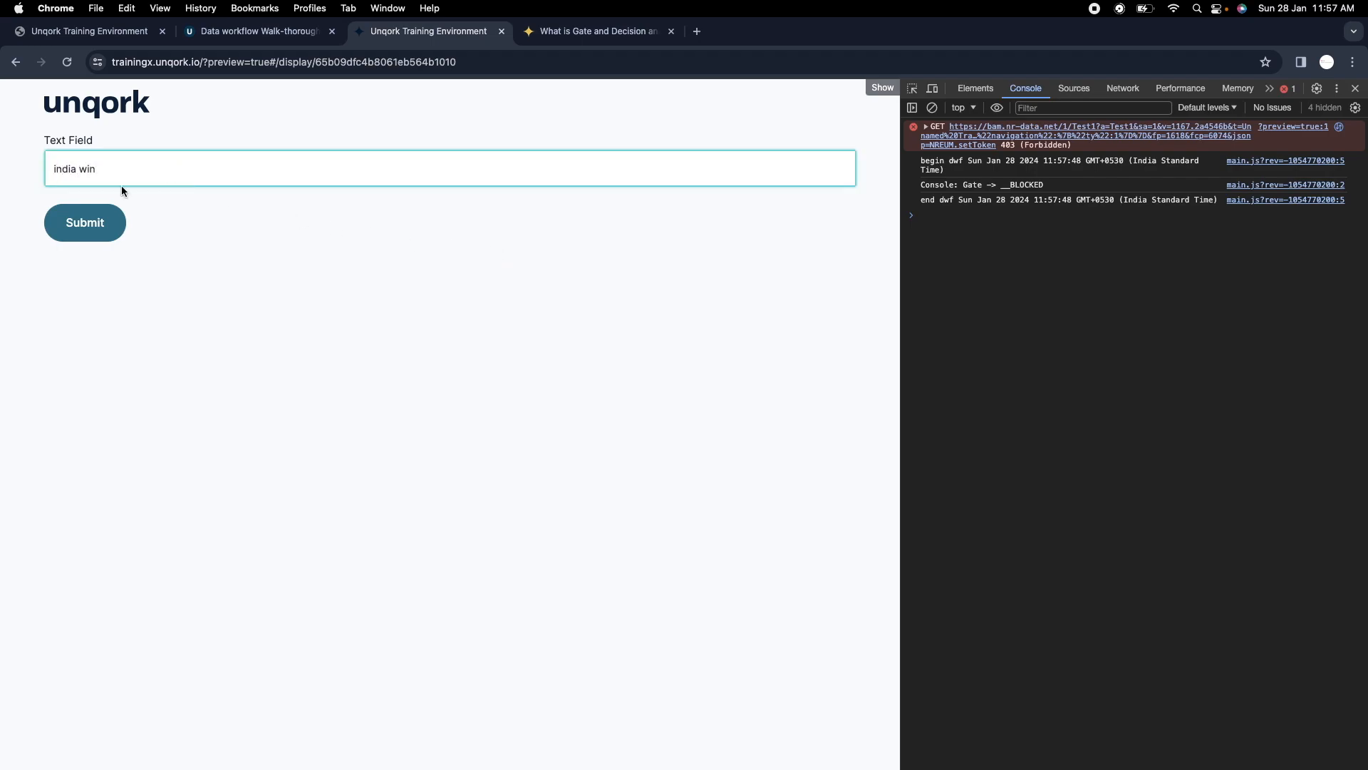
click(92, 233)
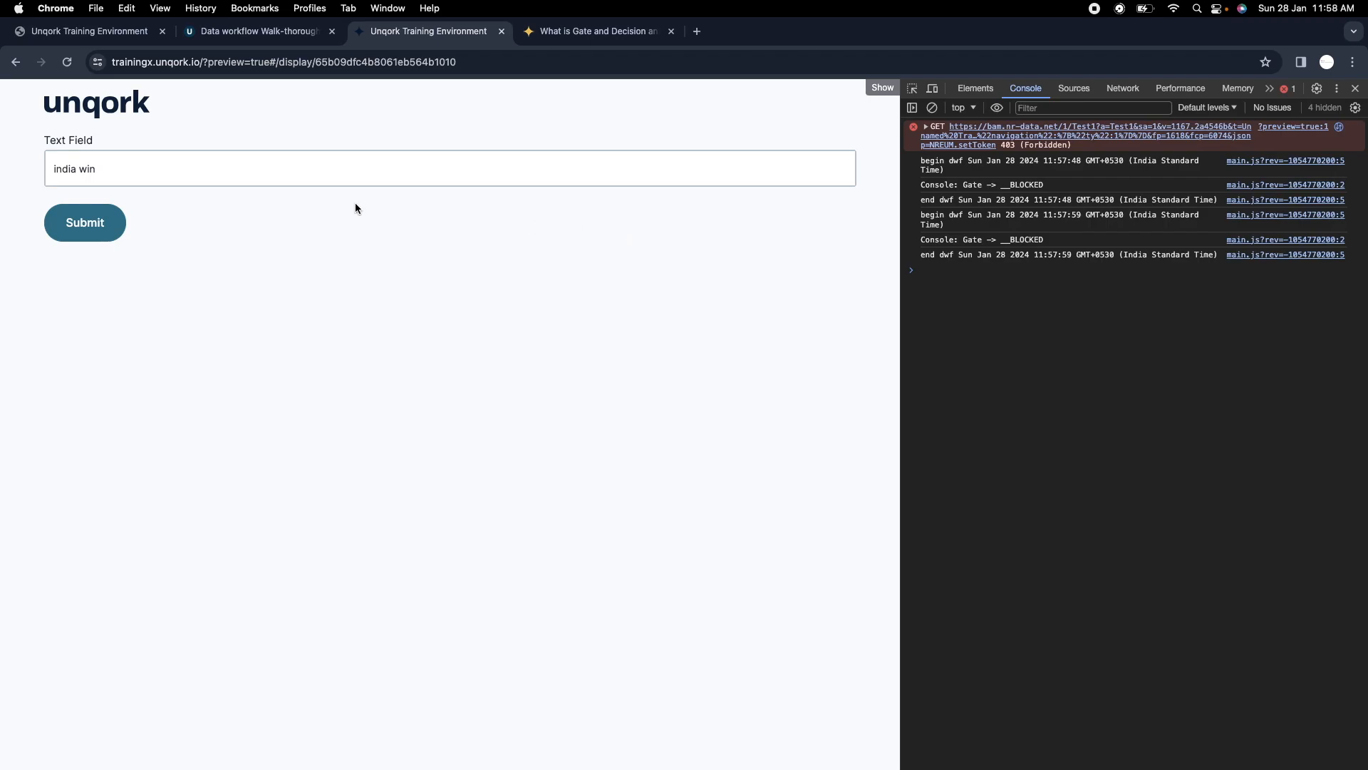
Set the Gate operator's condition to A=_arg in the dwf workflow, then save the workflow and the module.
click(265, 31)
click(631, 218)
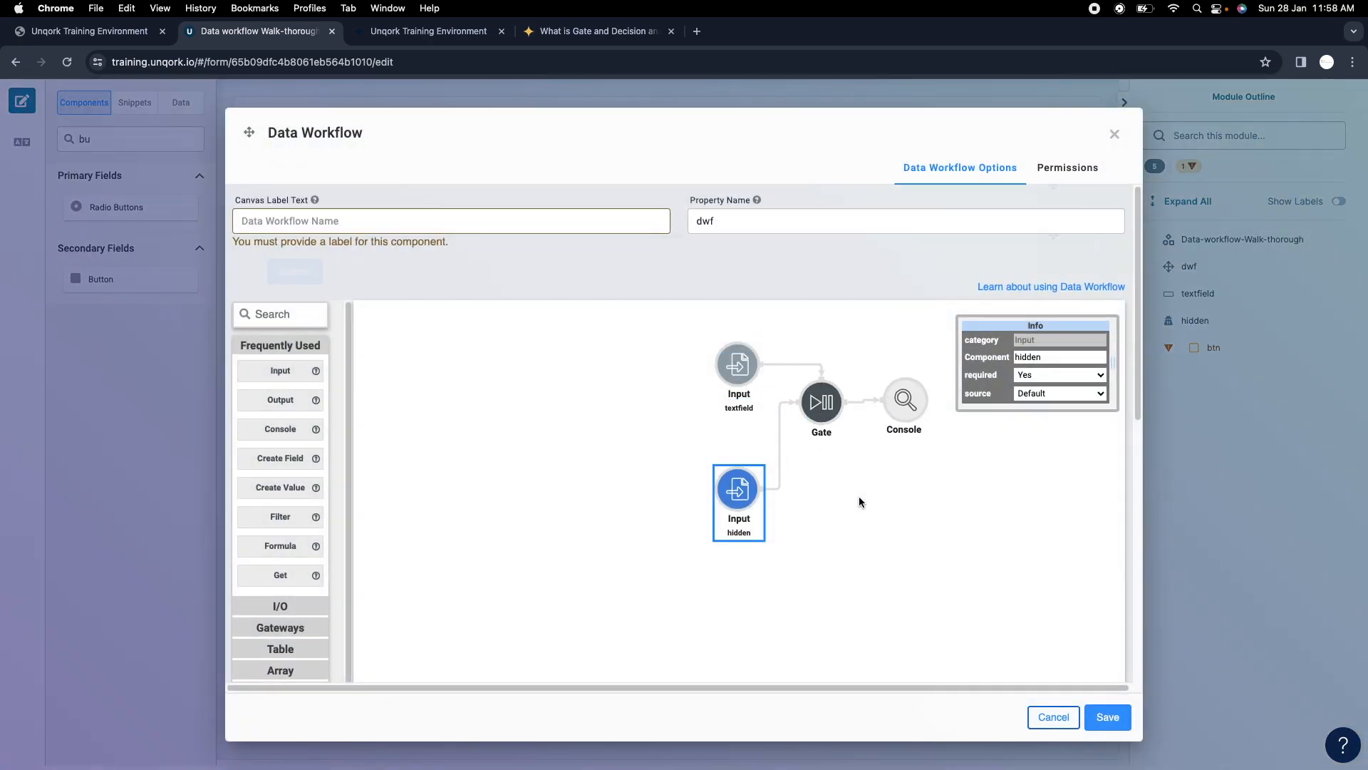
click(835, 395)
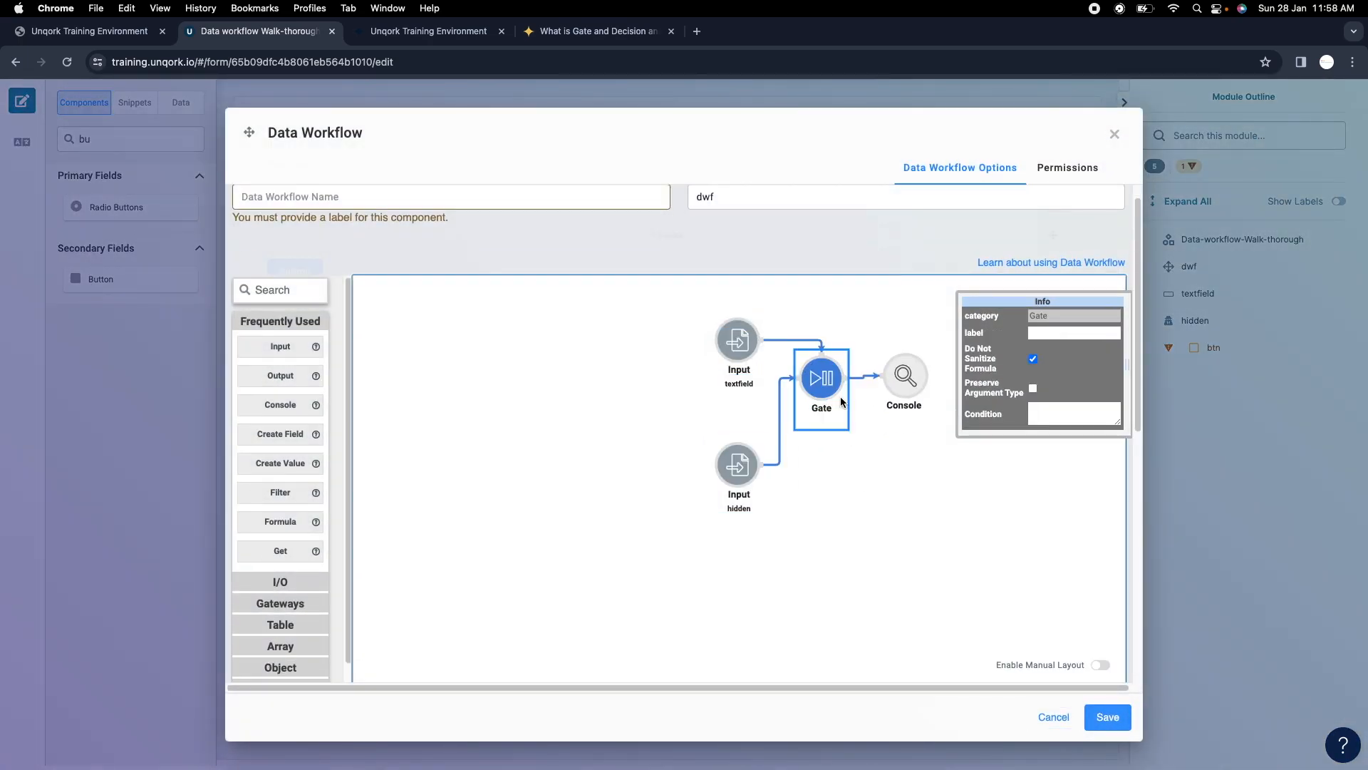
click(1086, 411)
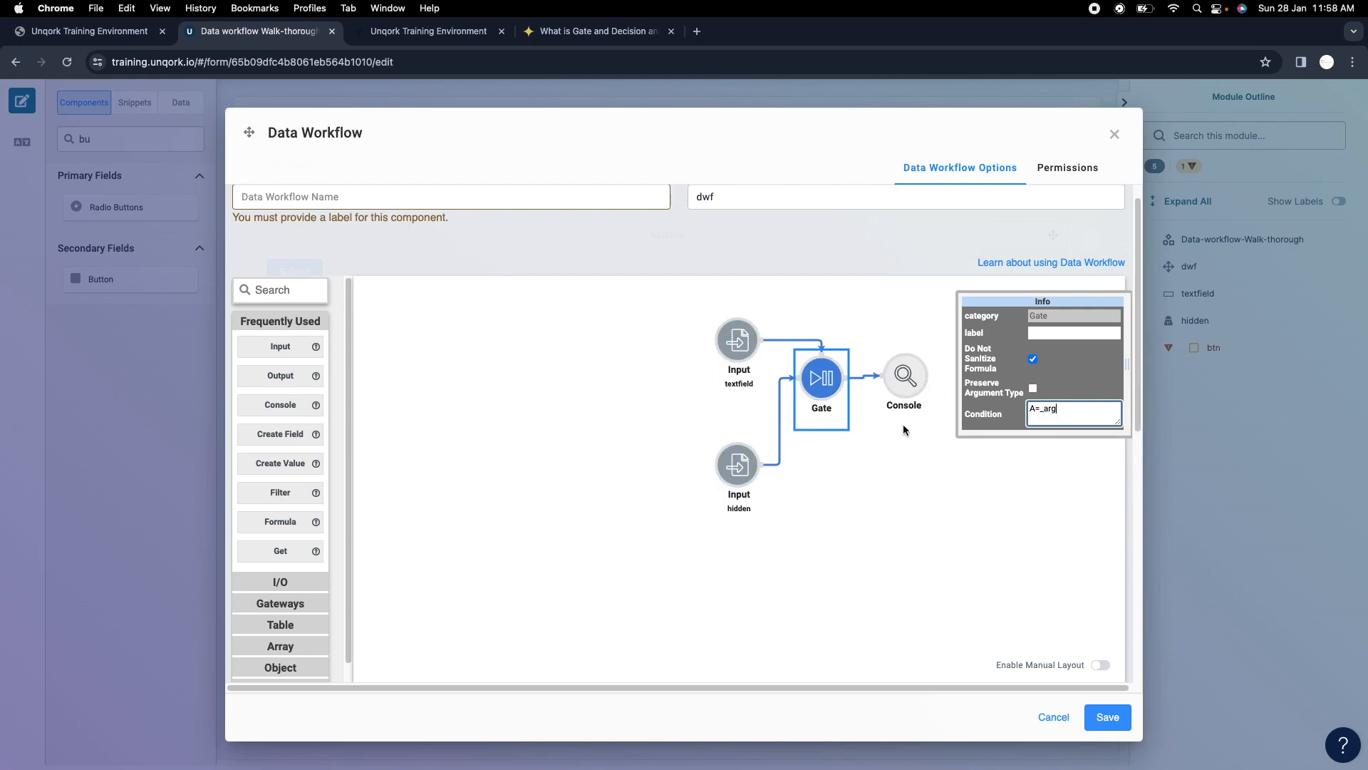
click(1103, 723)
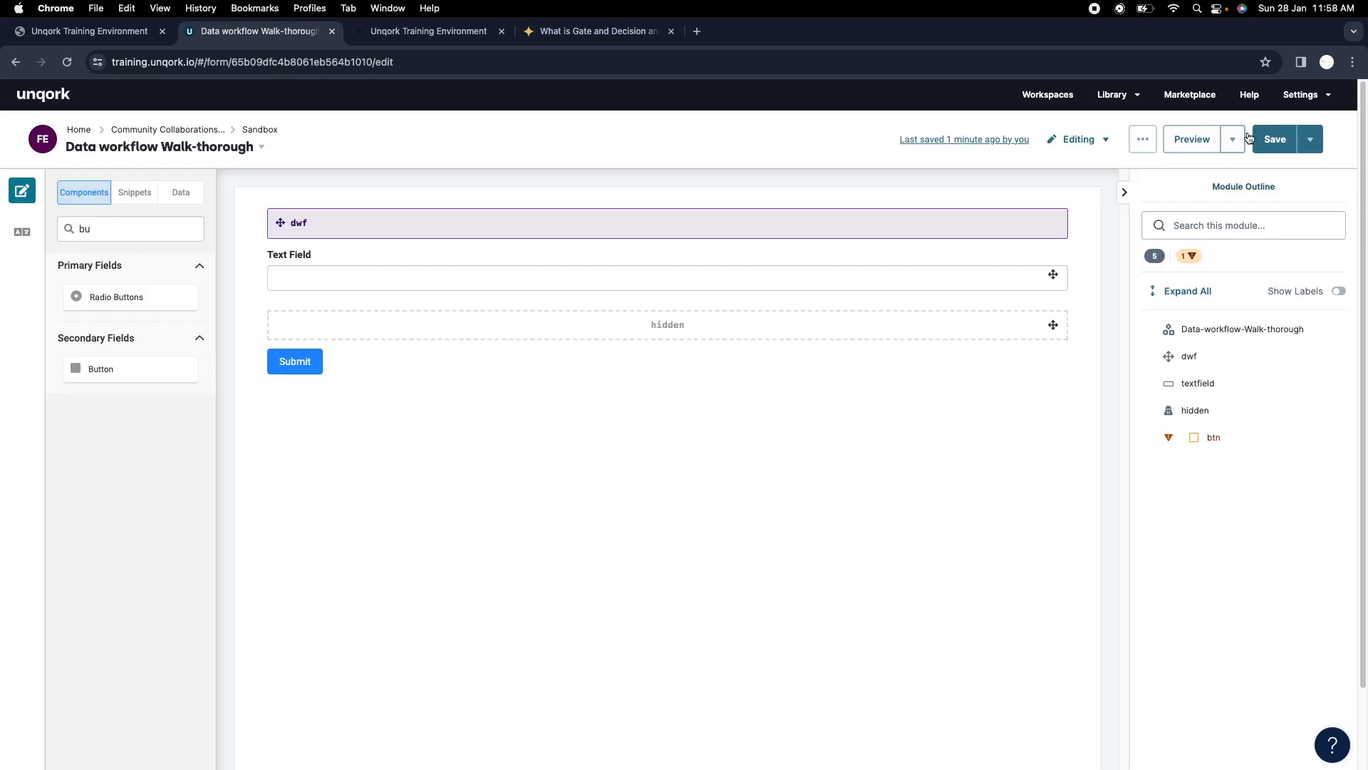
click(1267, 137)
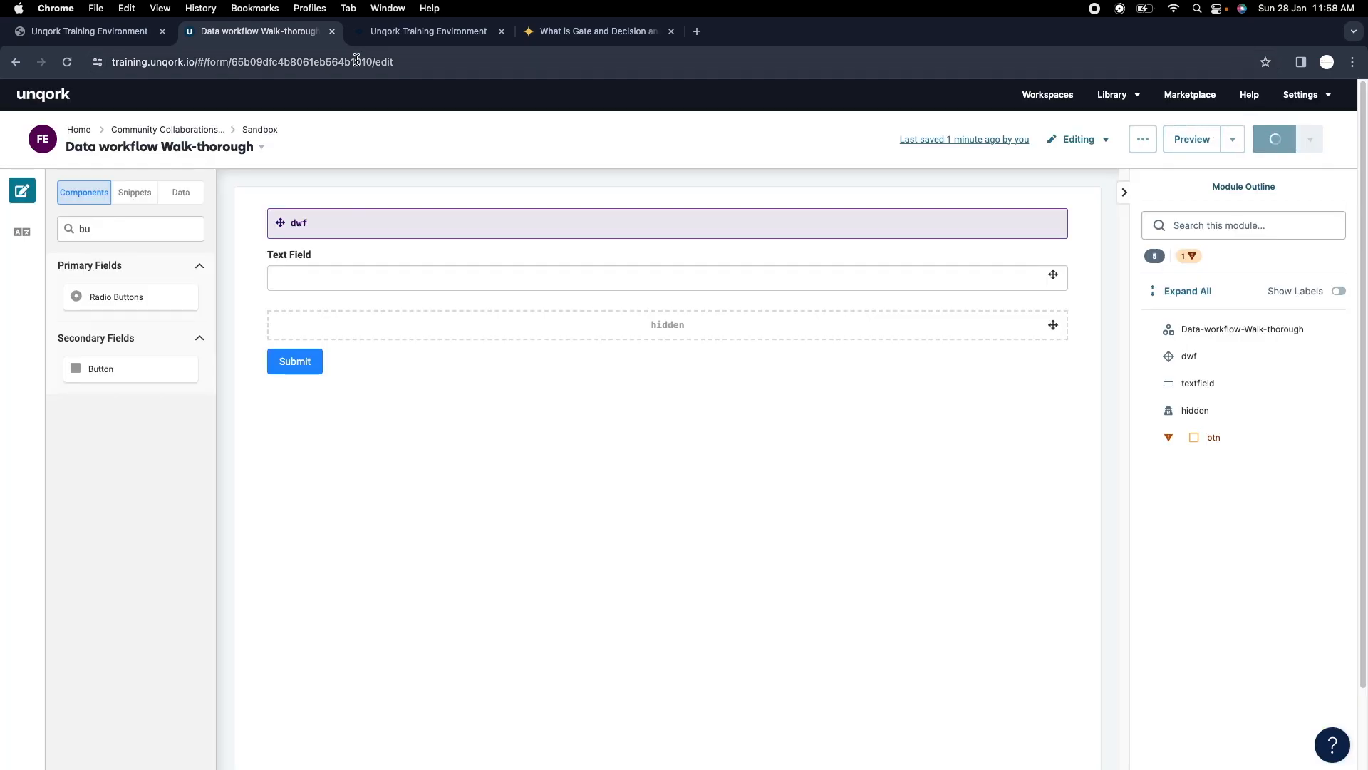
Reload the module preview, enter india win in the text field and submit it to run the workflow.
click(427, 31)
click(67, 62)
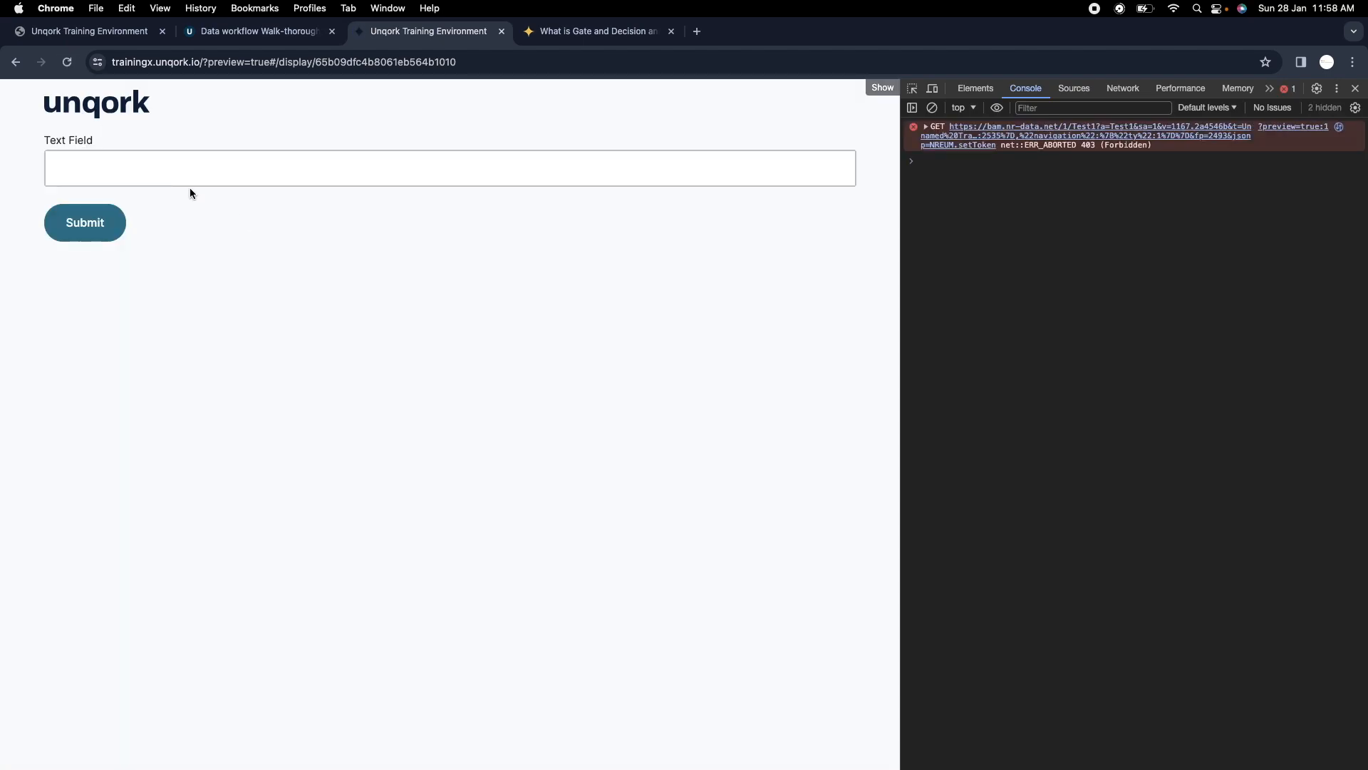
click(188, 177)
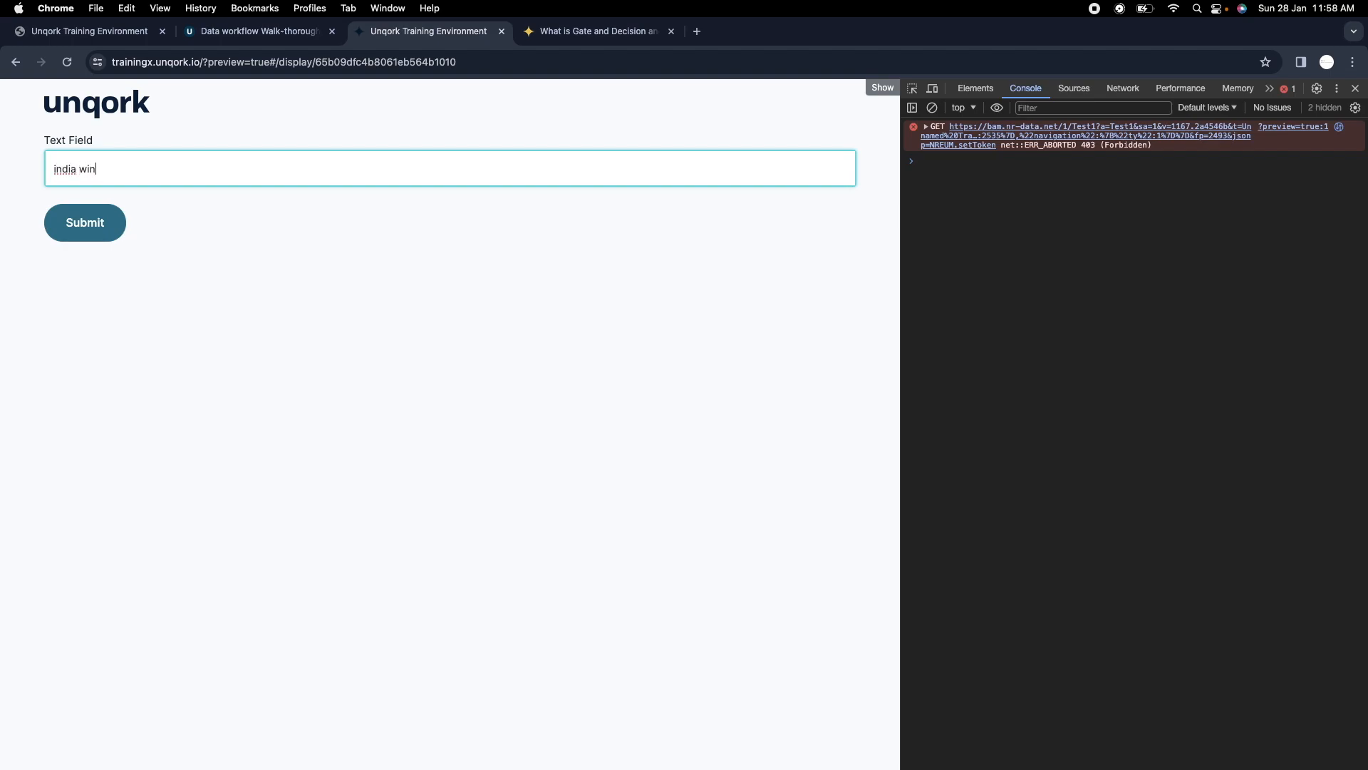
click(85, 227)
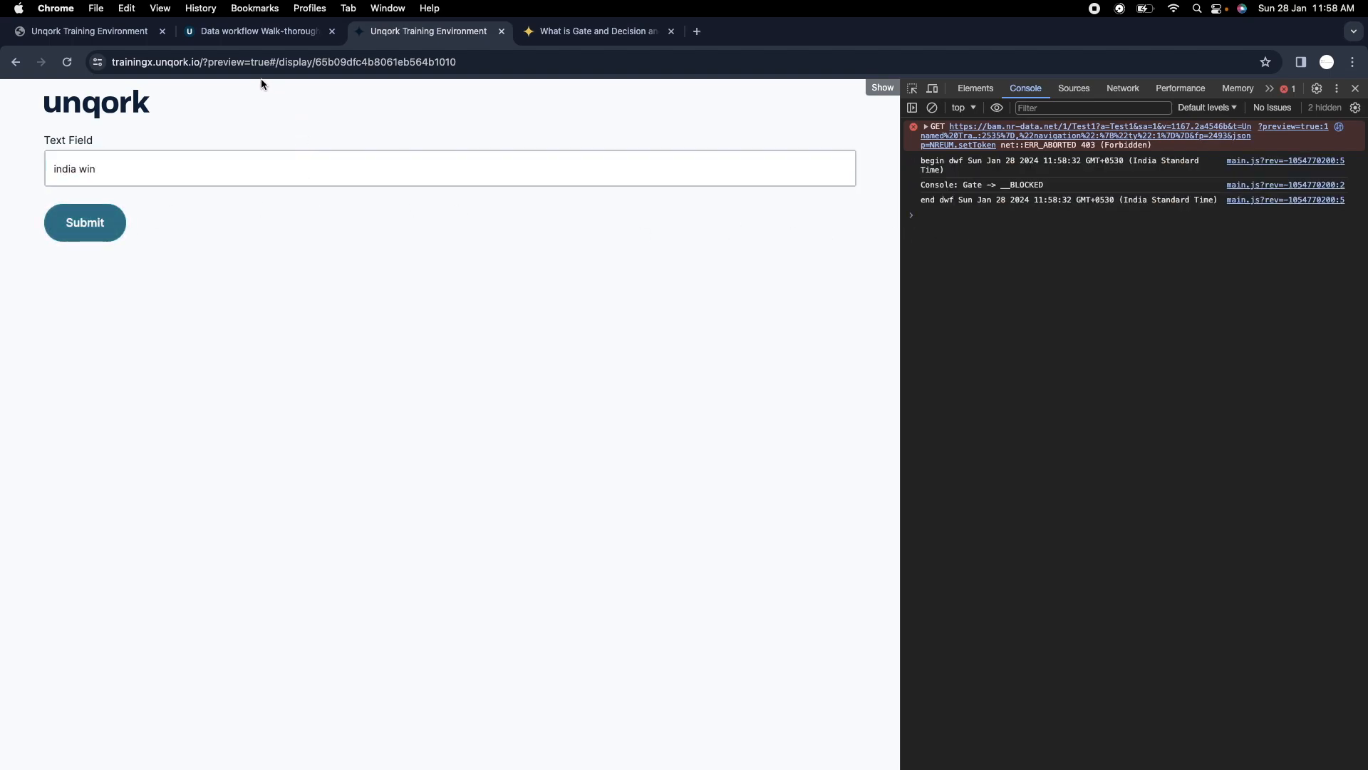
Return to the module editor and check the Default Value in the hidden component's settings.
click(285, 31)
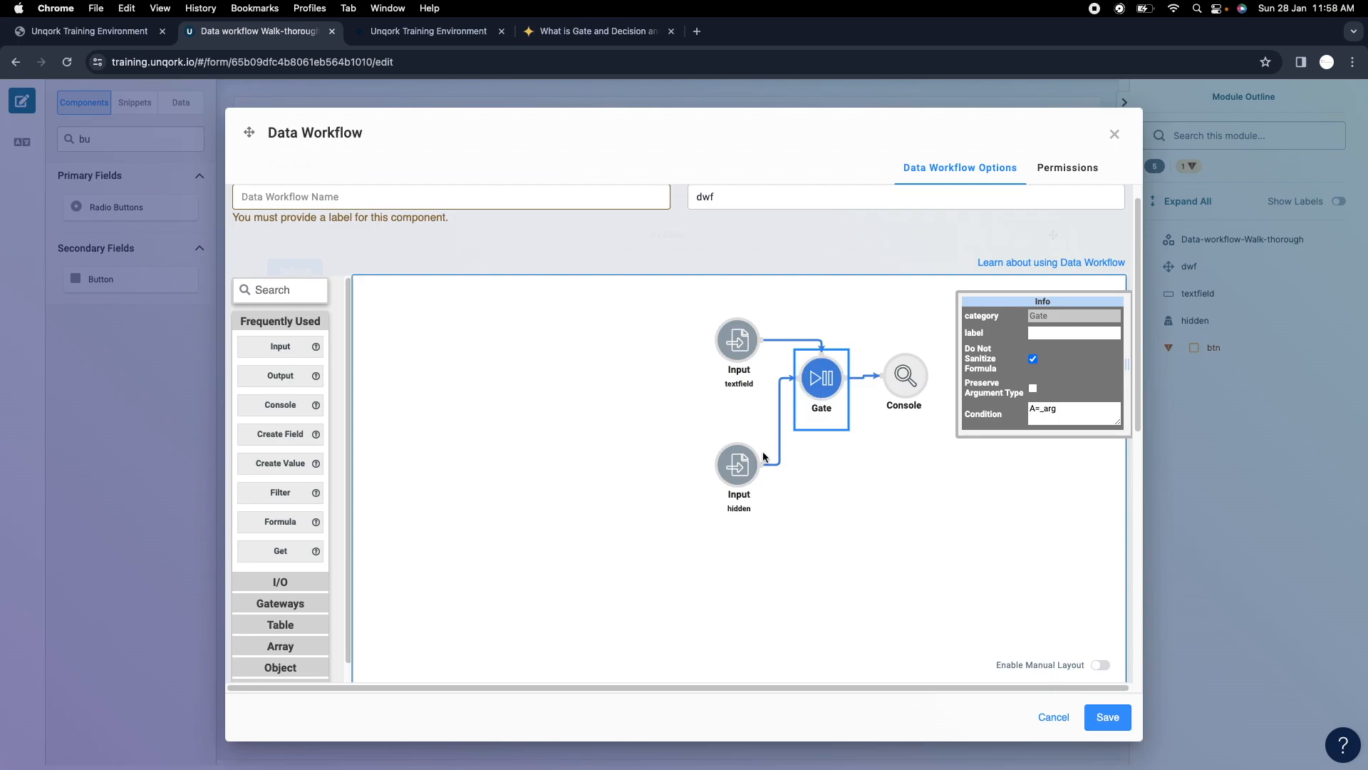
click(754, 456)
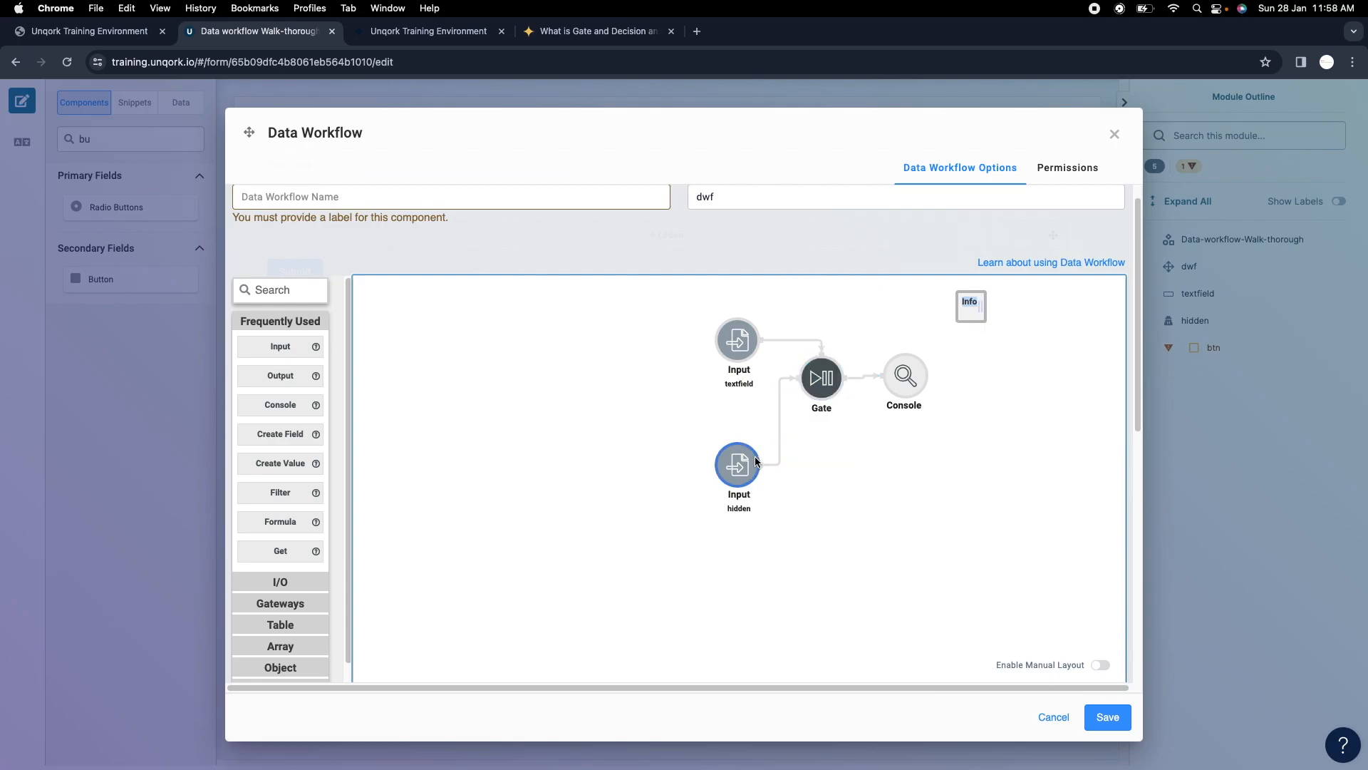
click(1115, 134)
mouse_move(599, 365)
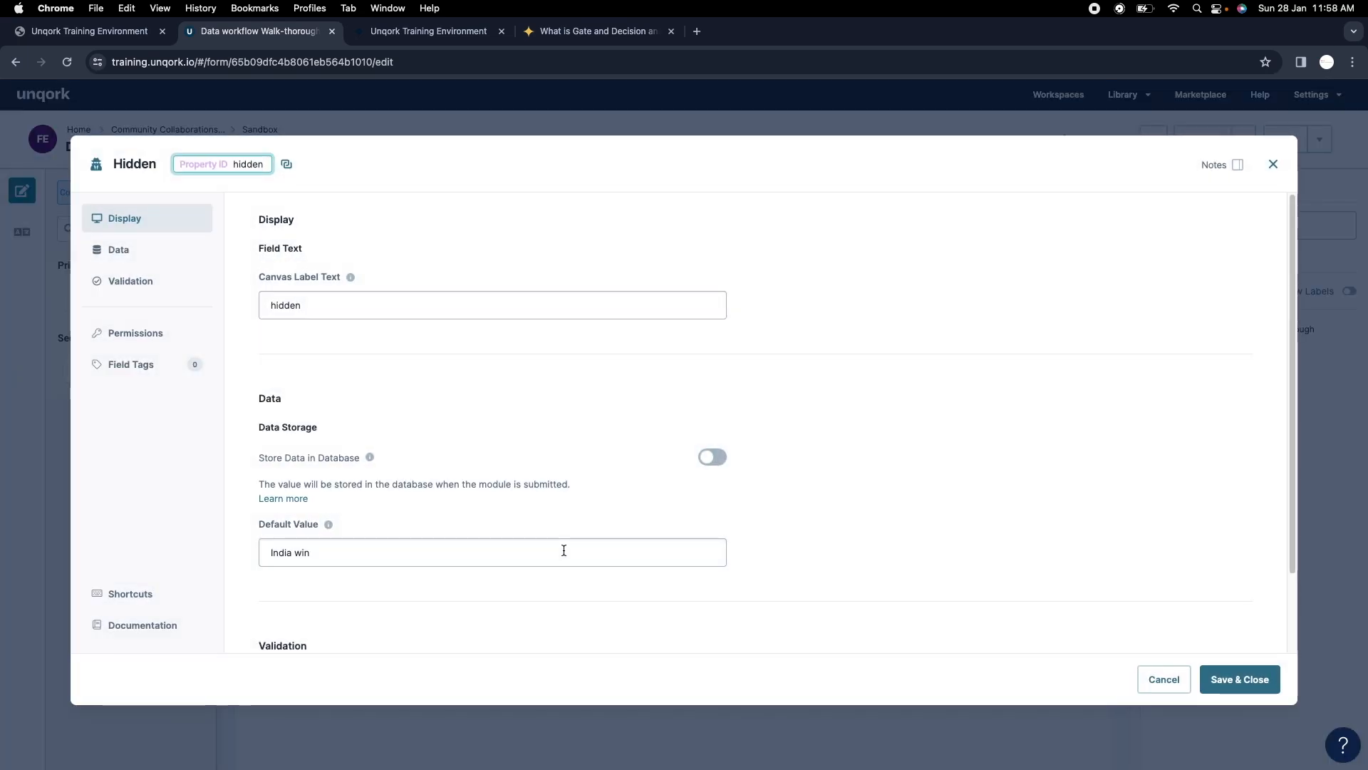
click(398, 554)
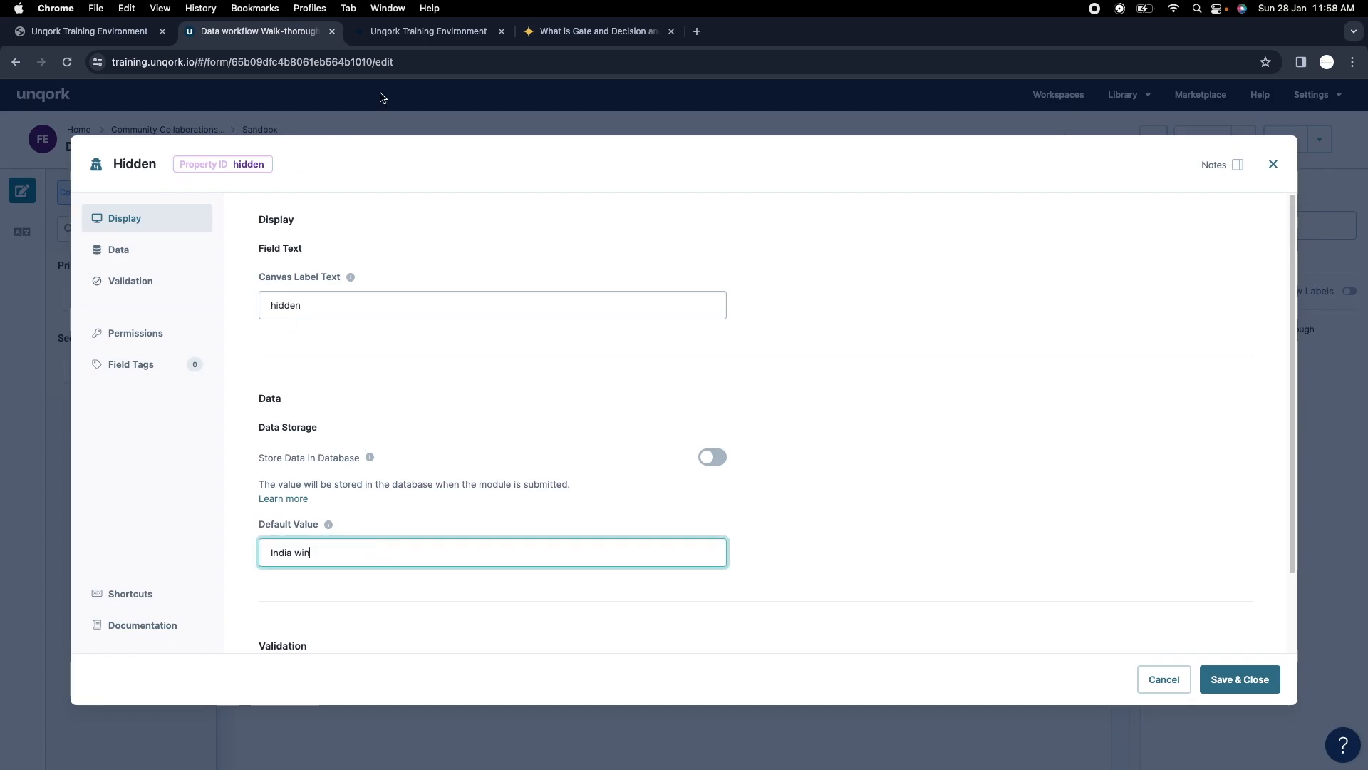
Replace the preview's text field entry with India win, submit it and examine the Gate's console output.
click(429, 30)
click(57, 173)
key(super+a)
text(India win)
click(106, 234)
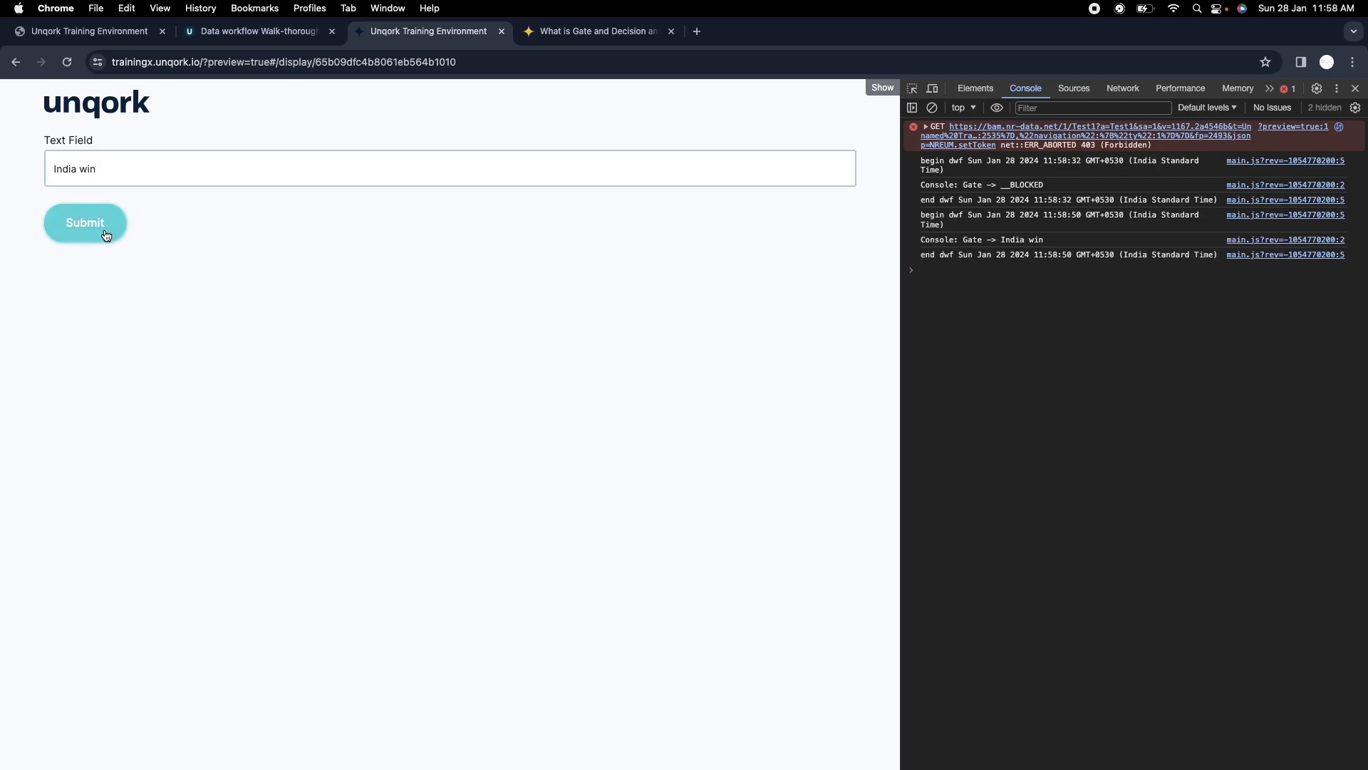
drag(1000, 239, 1049, 244)
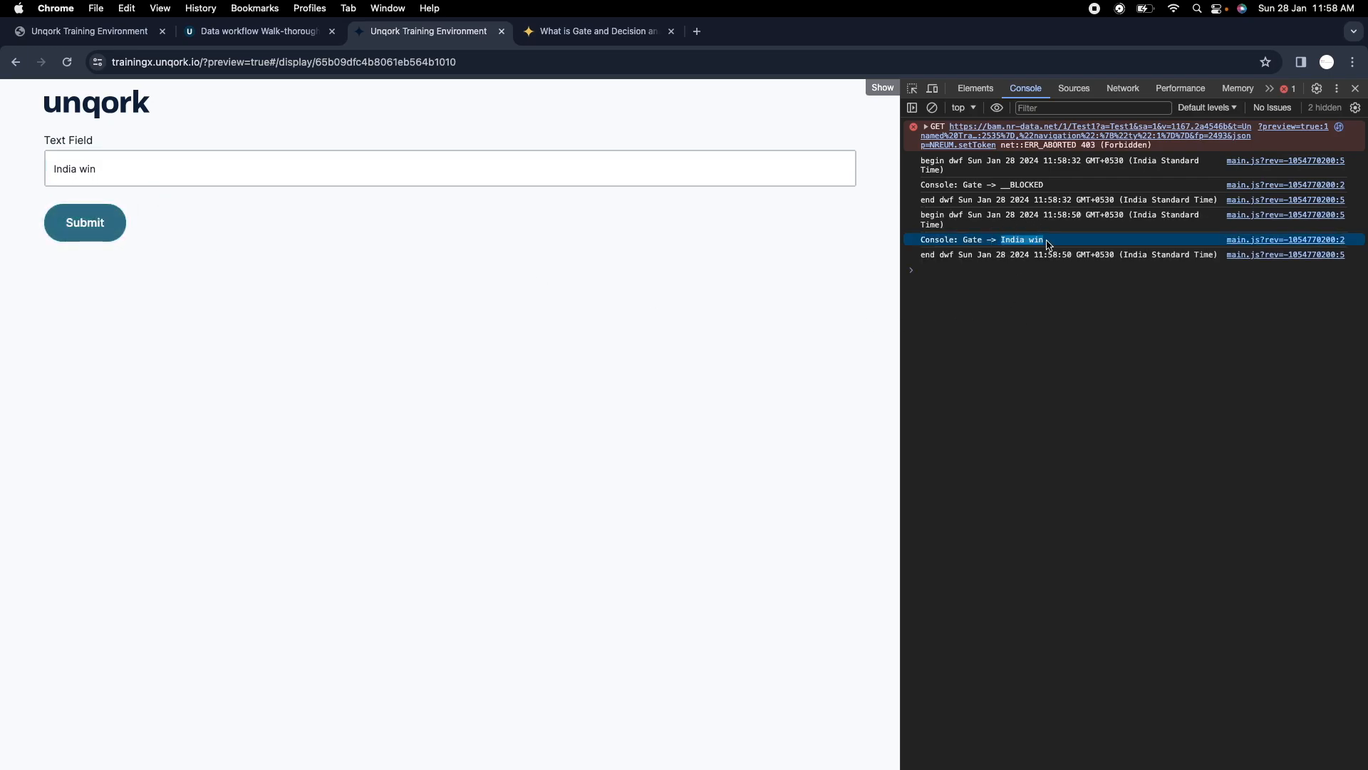
Close the hidden component's settings, reopen the dwf workflow and add an Input Switch operator to its canvas.
click(303, 32)
click(1274, 164)
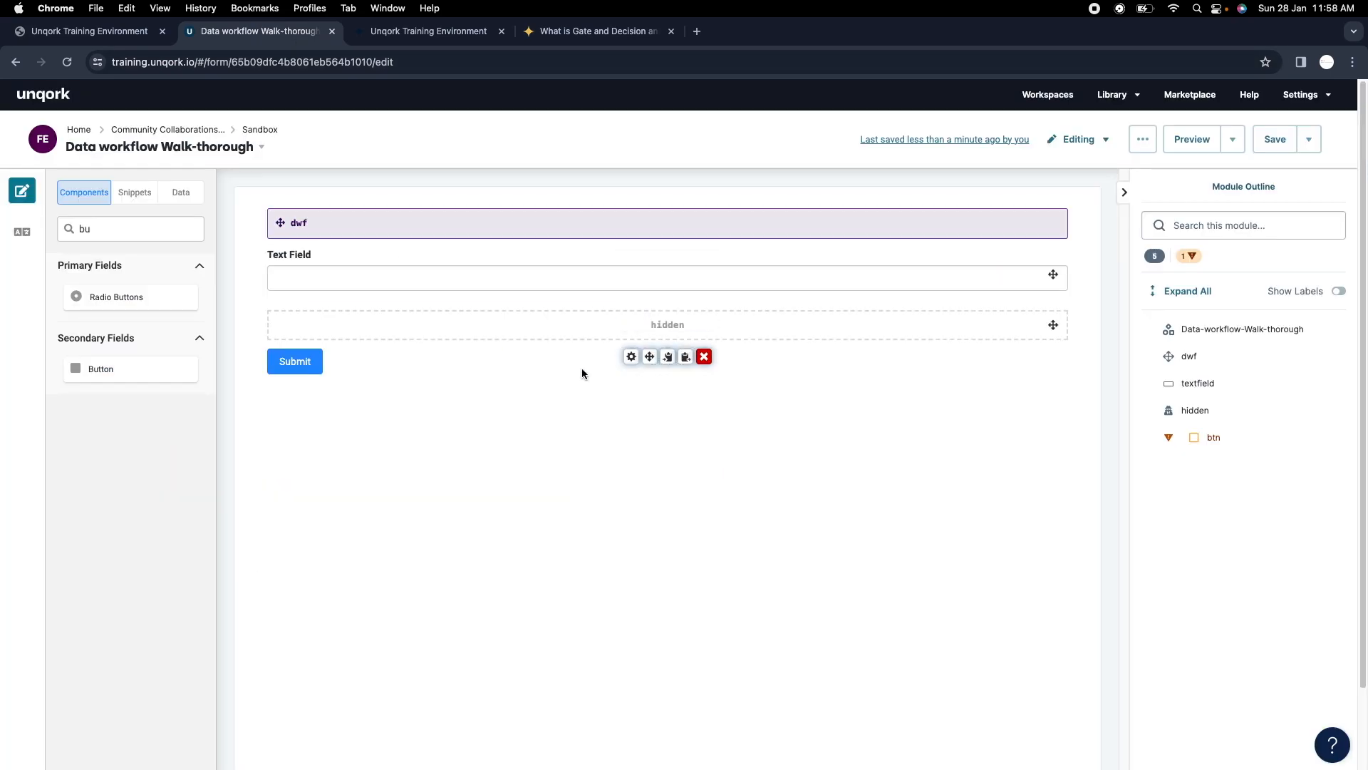
click(630, 214)
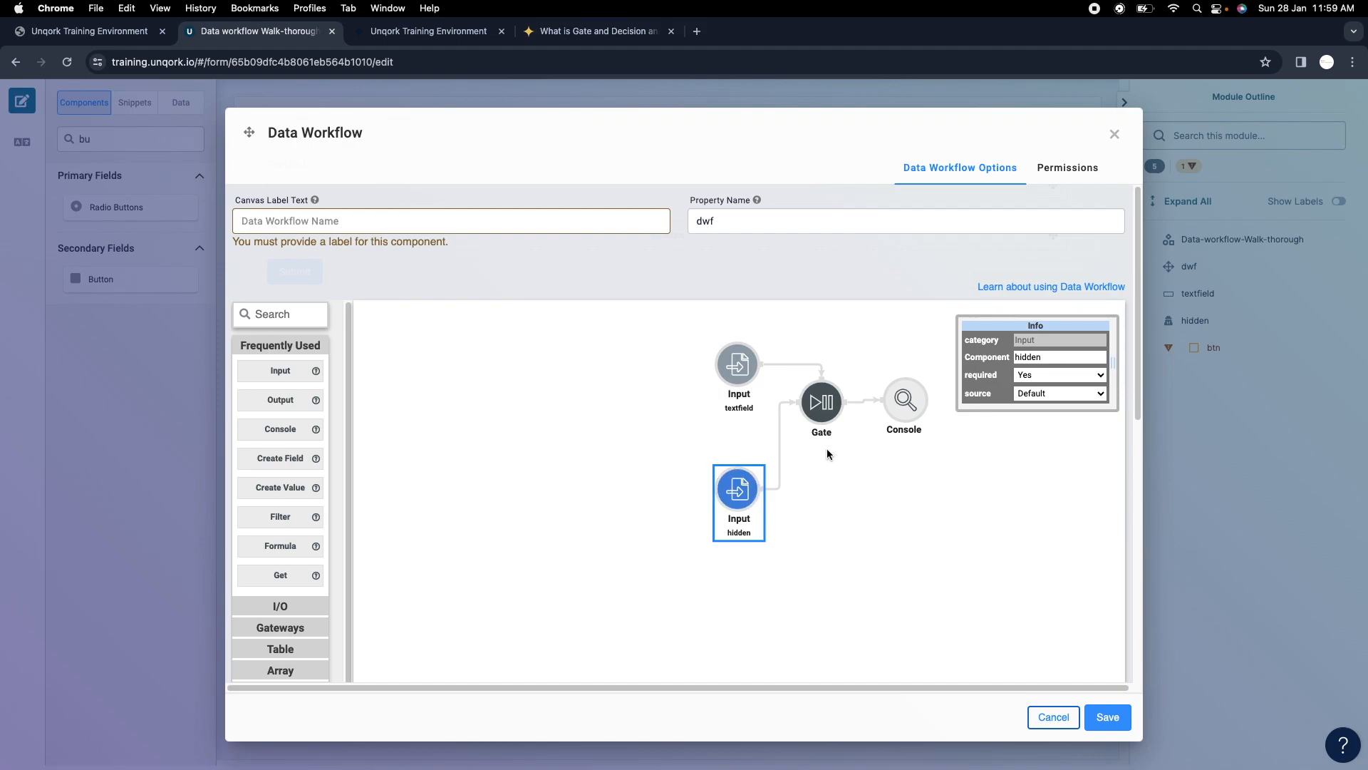
click(817, 409)
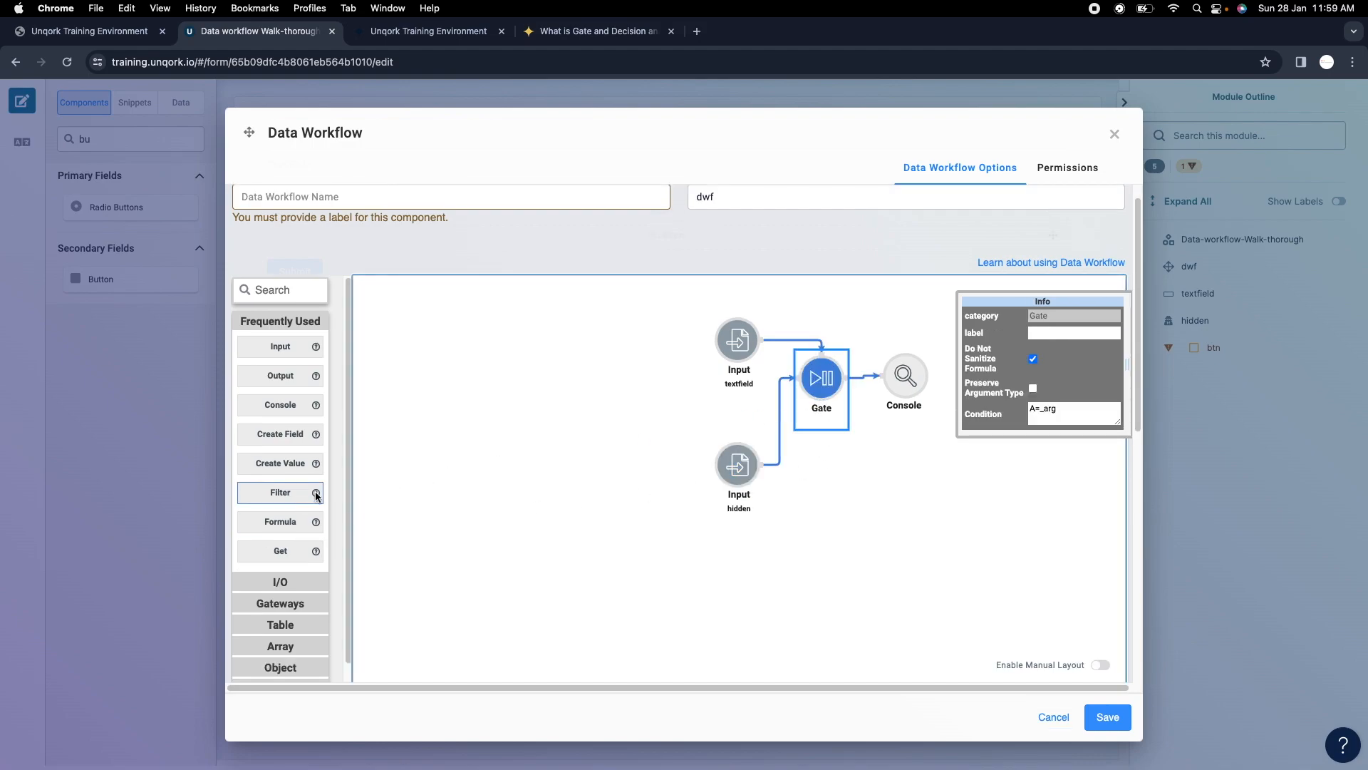
click(280, 602)
drag(321, 503, 883, 507)
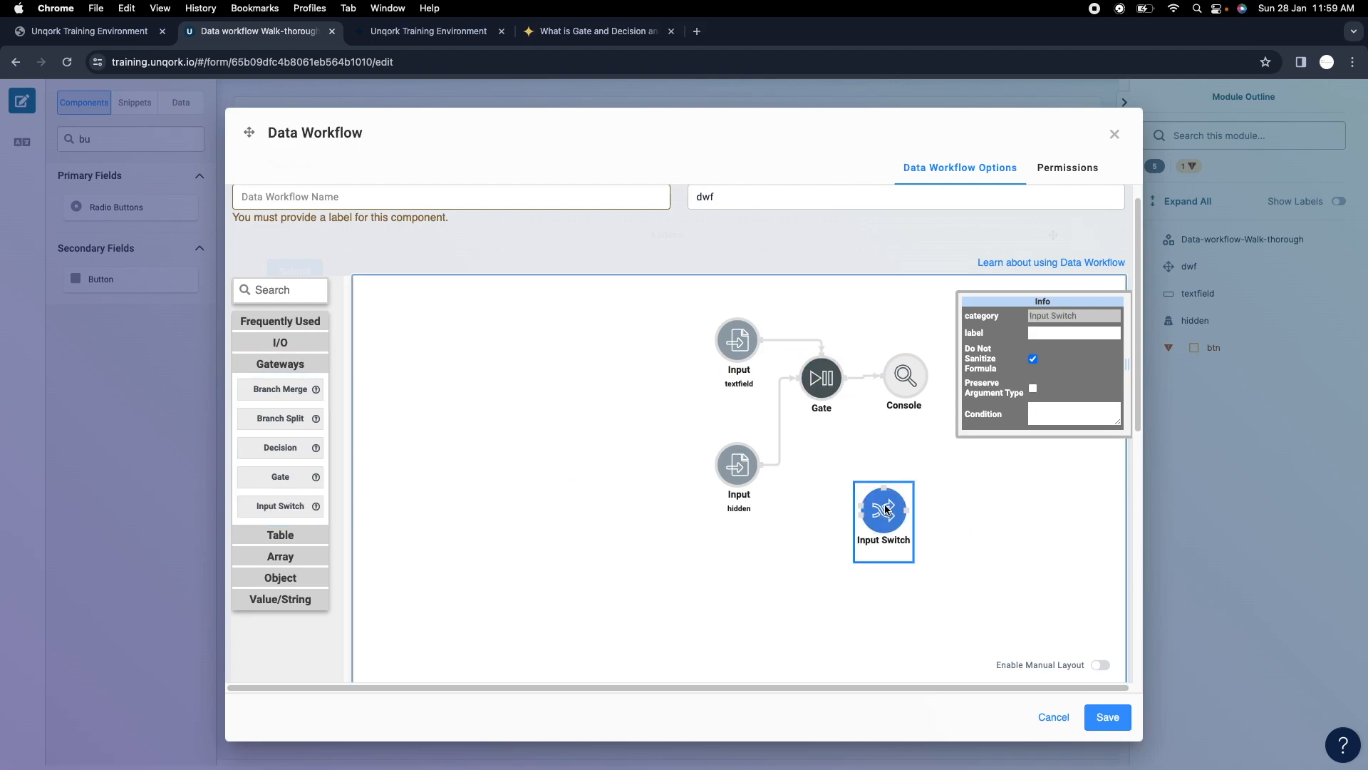
Delete the Gate operator from the dwf workflow canvas.
click(738, 465)
click(831, 386)
key(Delete)
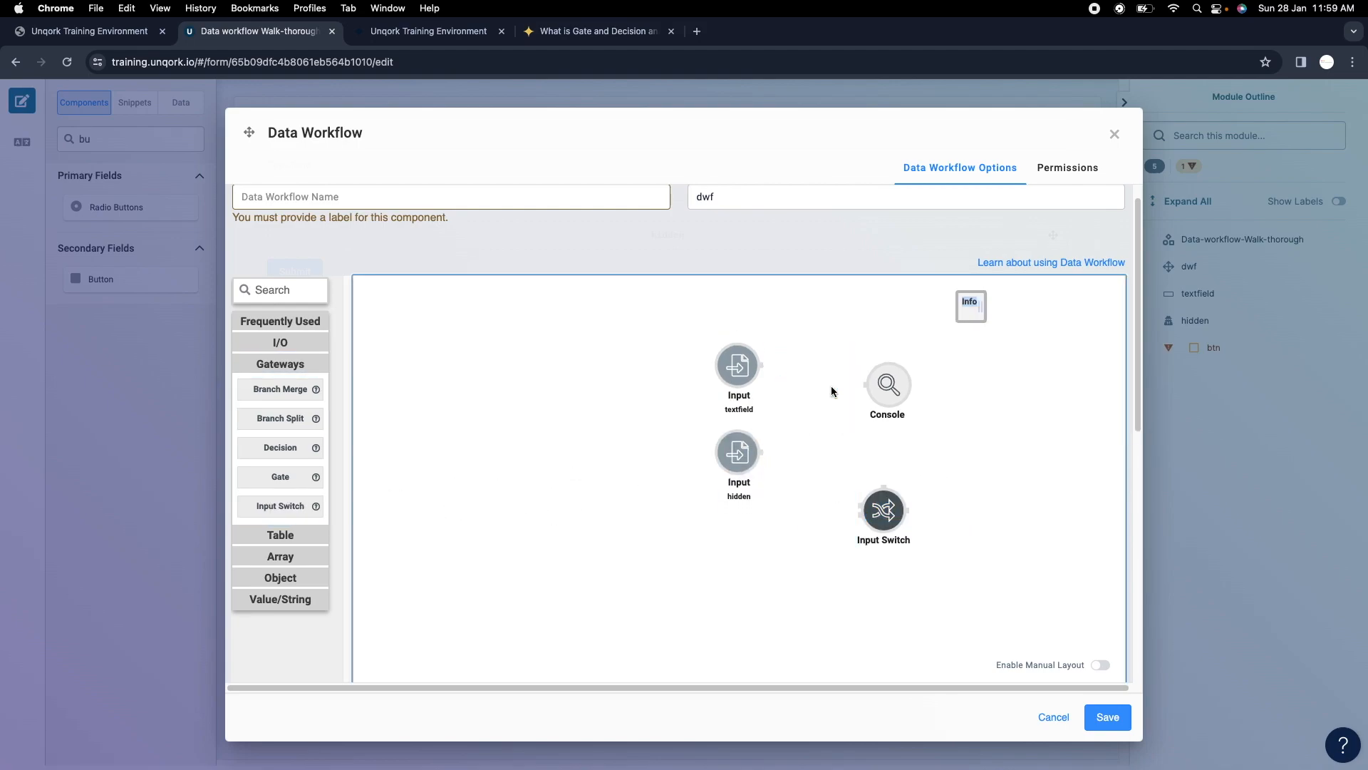
Connect the hidden and textfield inputs to the Input Switch and move the overlapping Console operator clear of the textfield input.
click(884, 510)
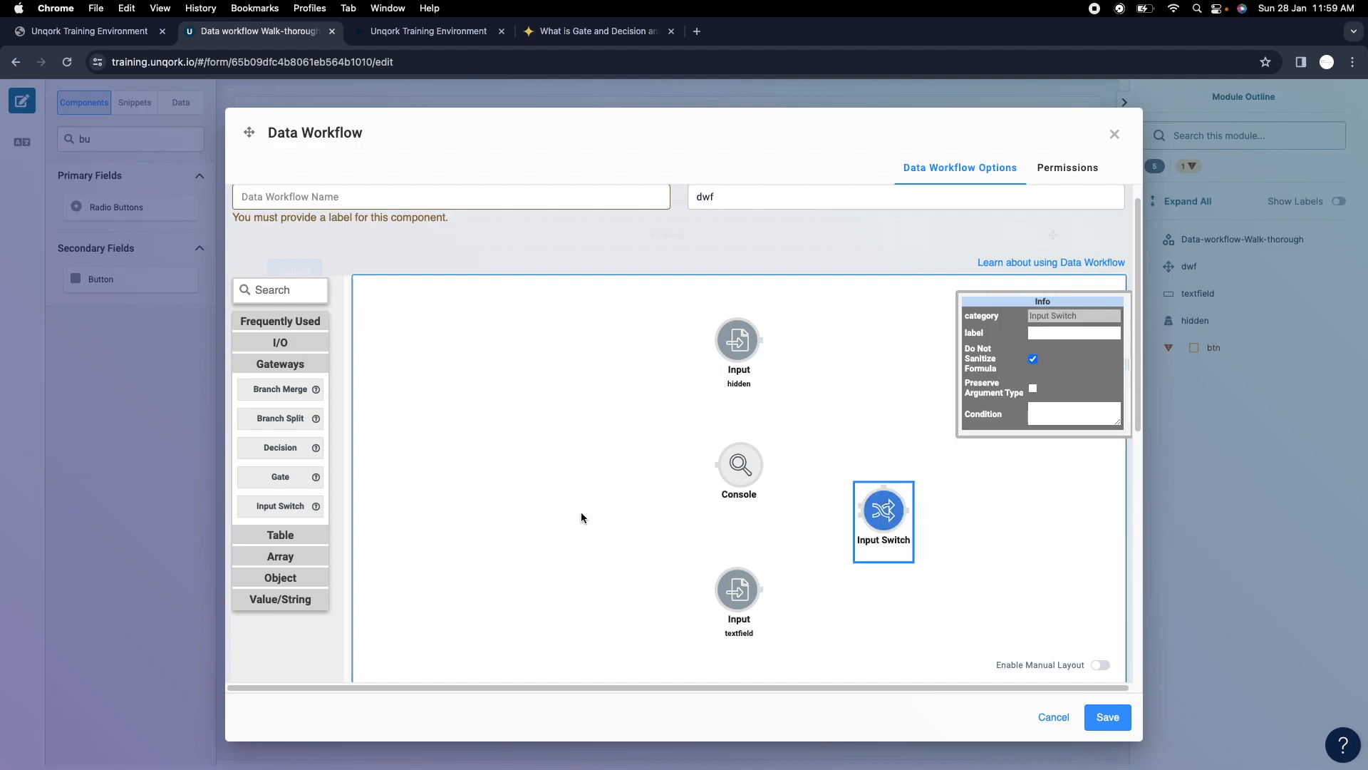
mouse_move(315, 508)
drag(759, 595, 863, 510)
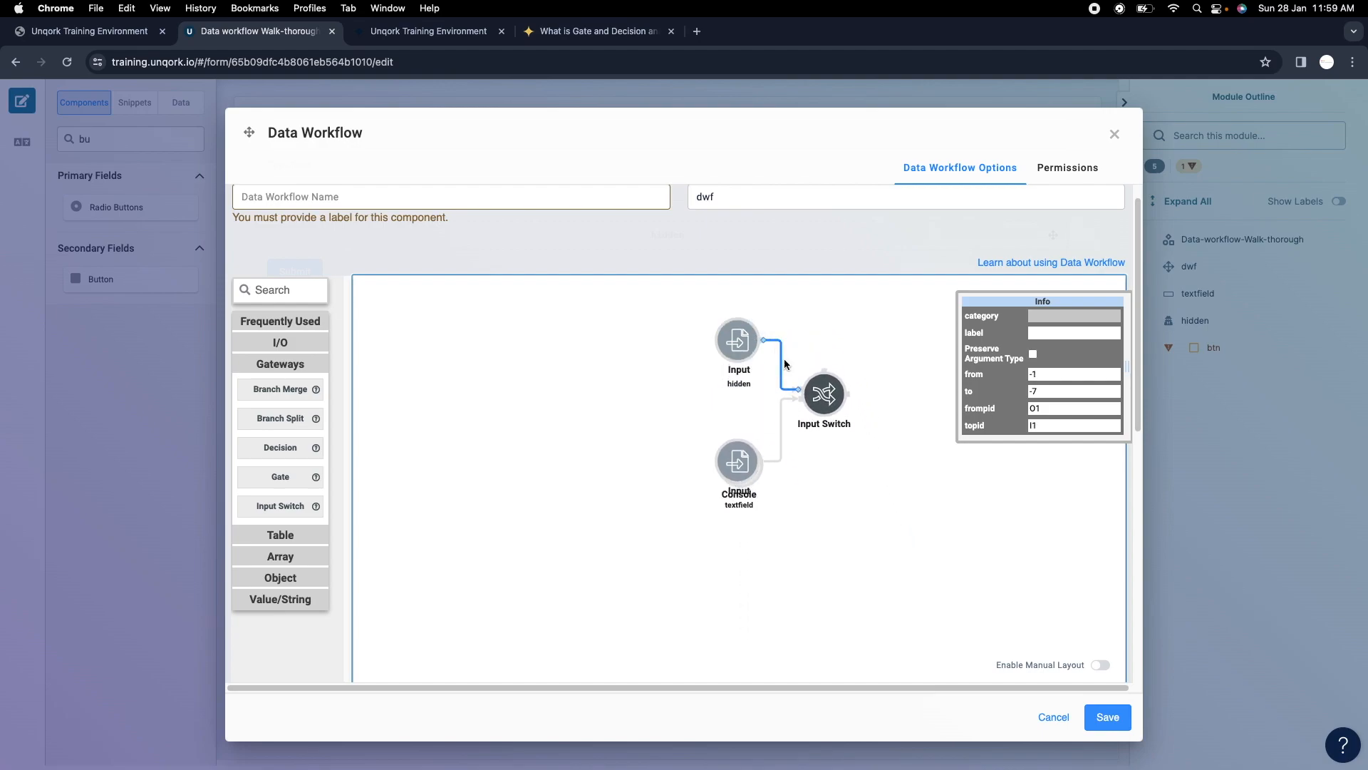
click(741, 346)
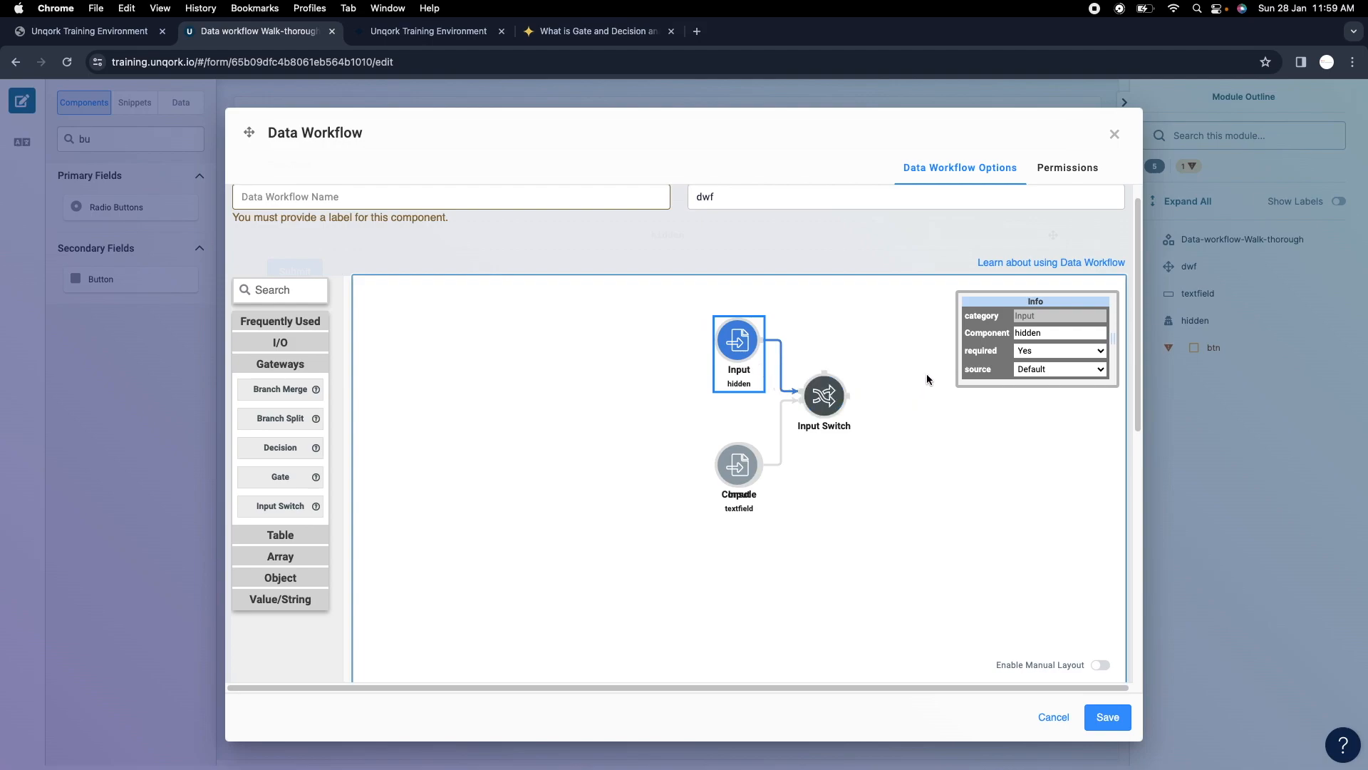
drag(753, 489, 724, 464)
click(734, 467)
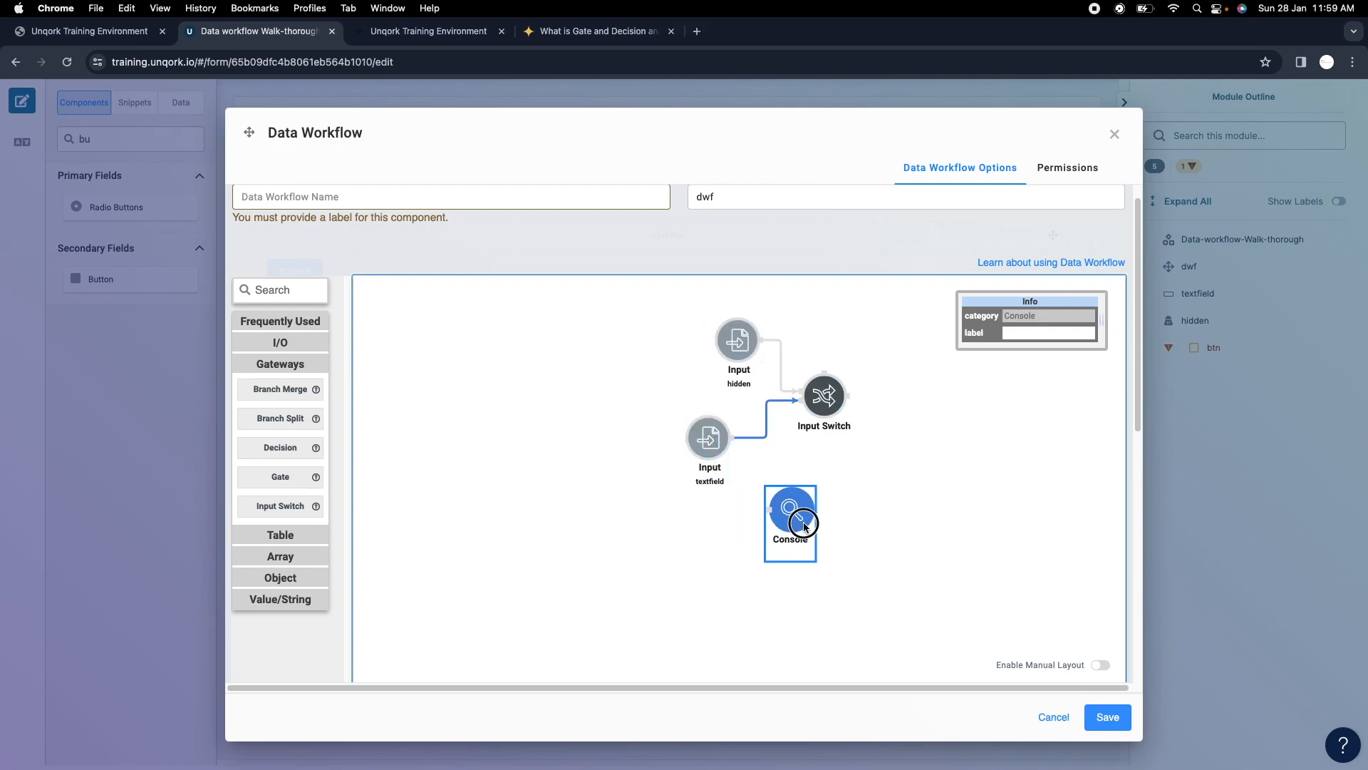
Connect the Input Switch output to the Console operator and save the data workflow.
click(825, 396)
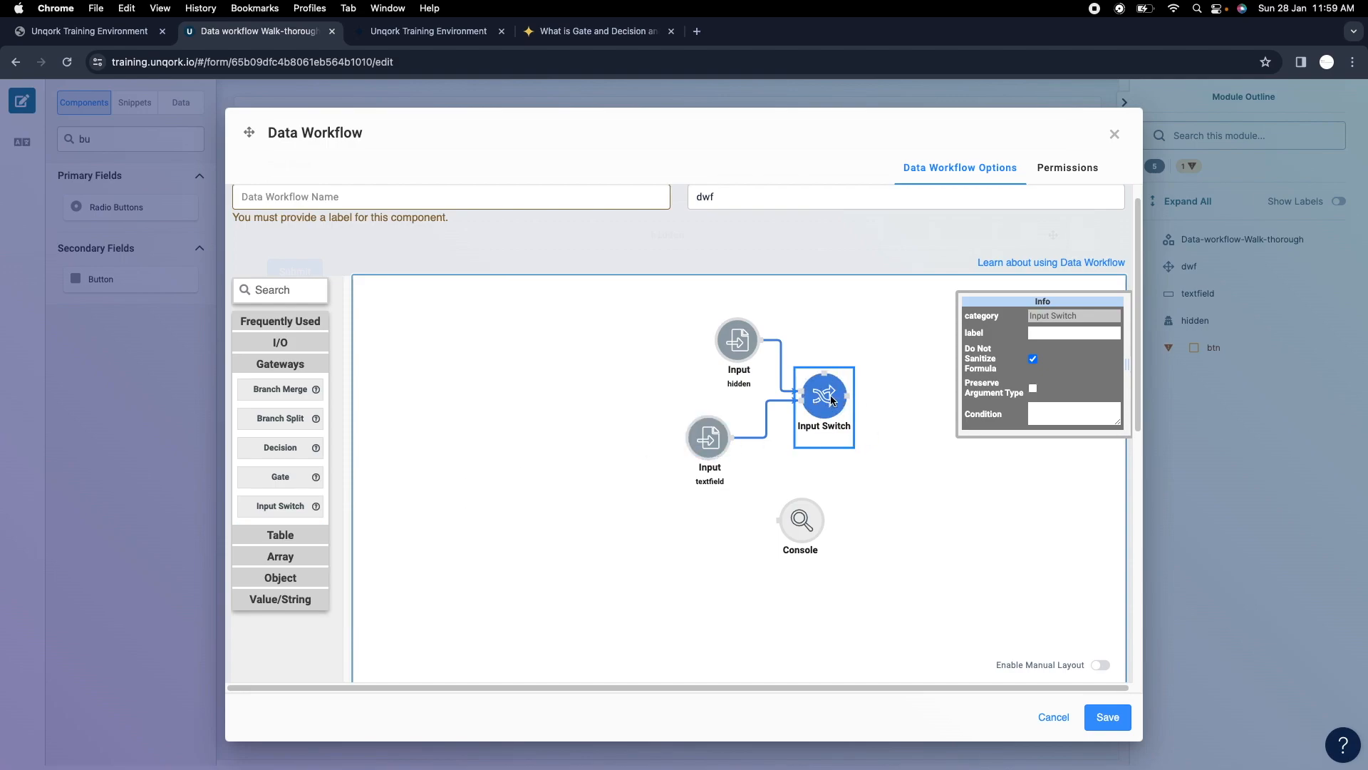
click(738, 340)
click(824, 399)
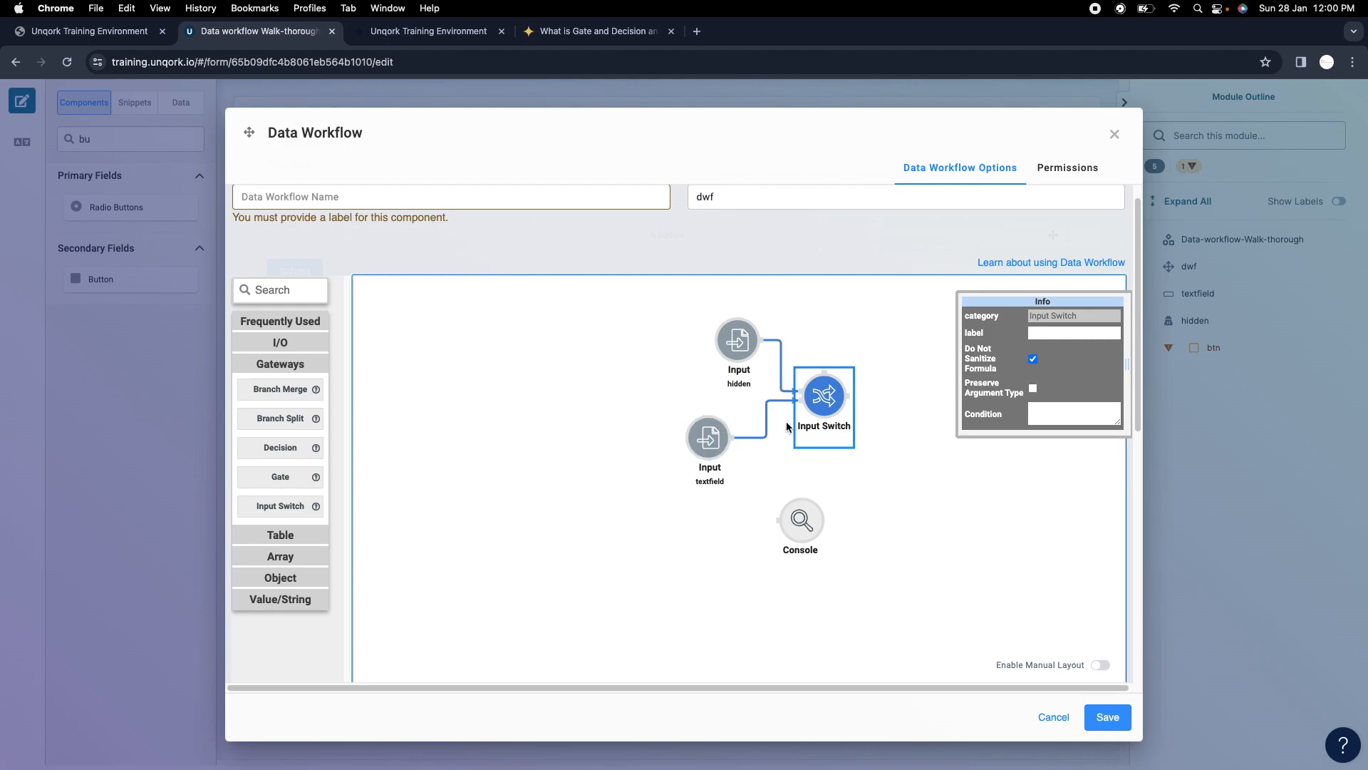
drag(852, 406, 780, 519)
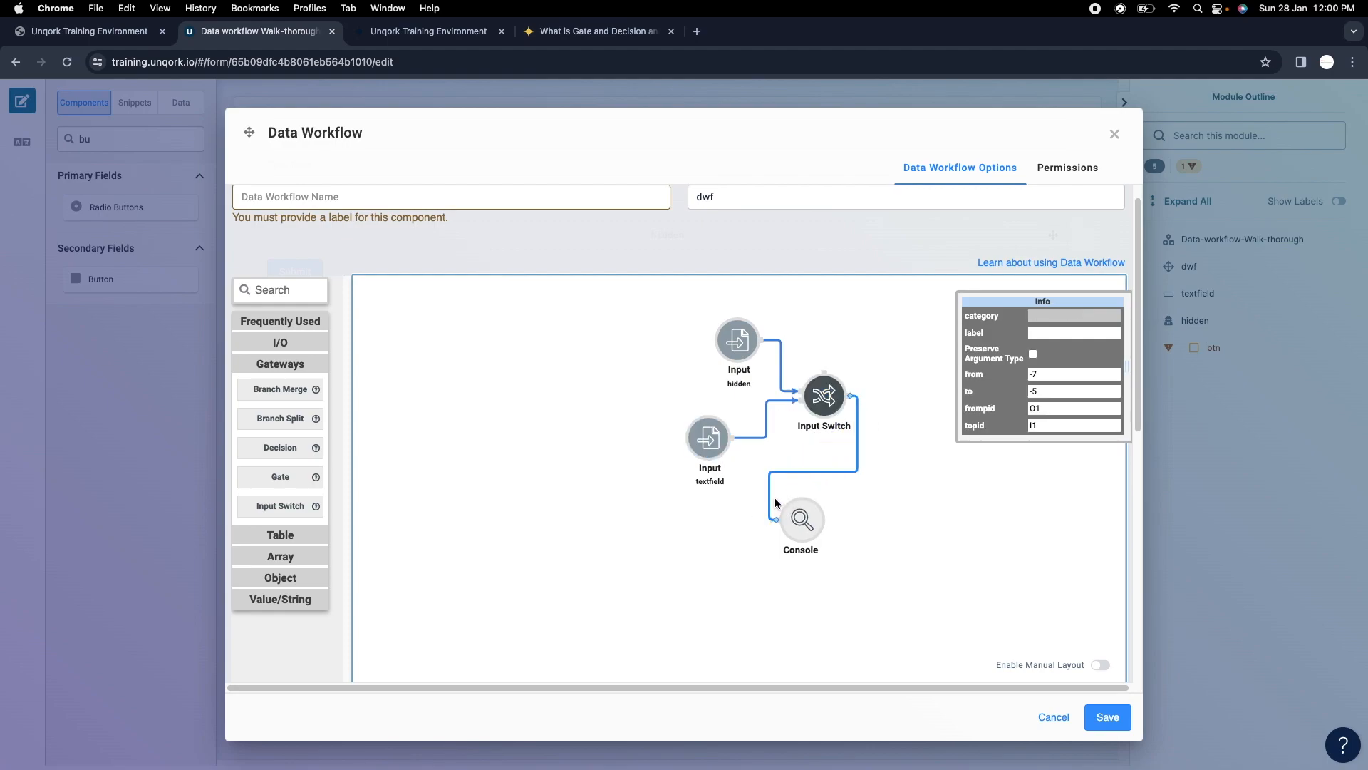
click(823, 378)
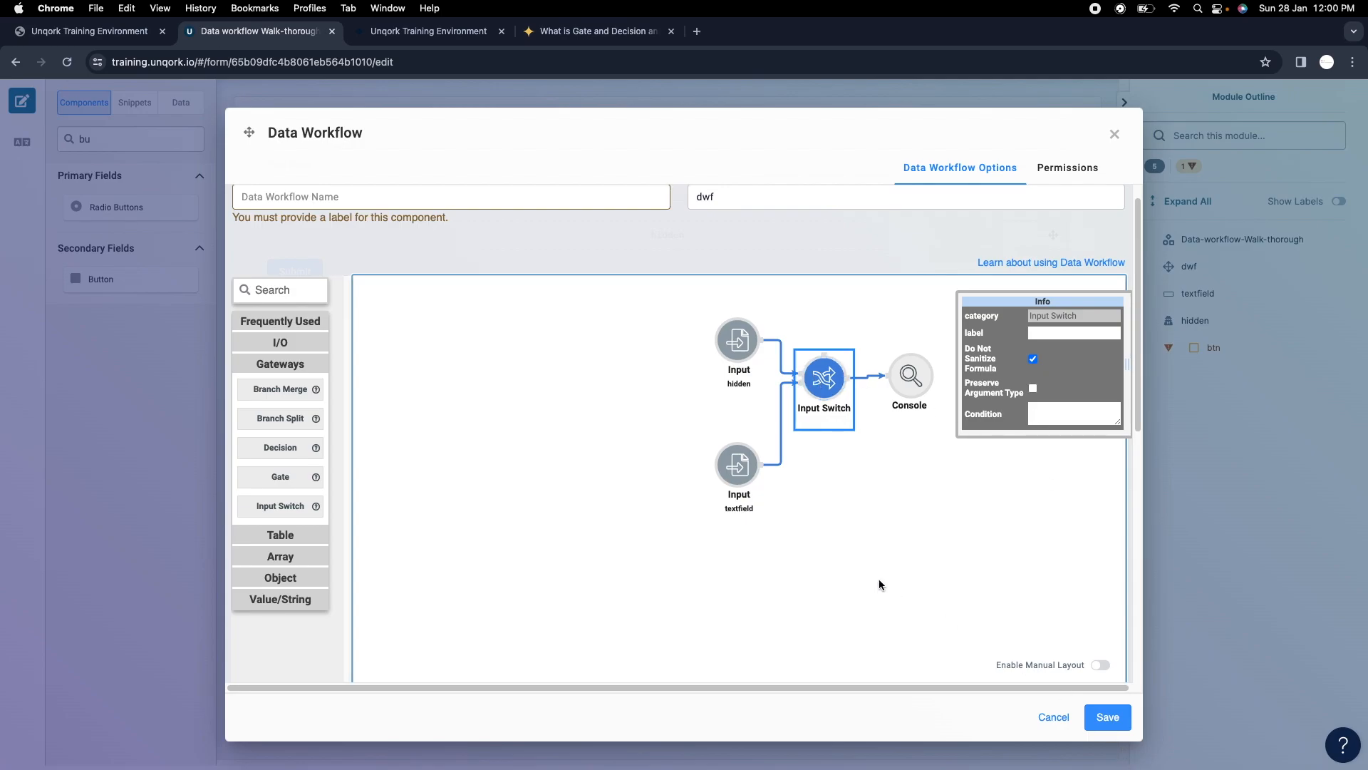
click(1109, 717)
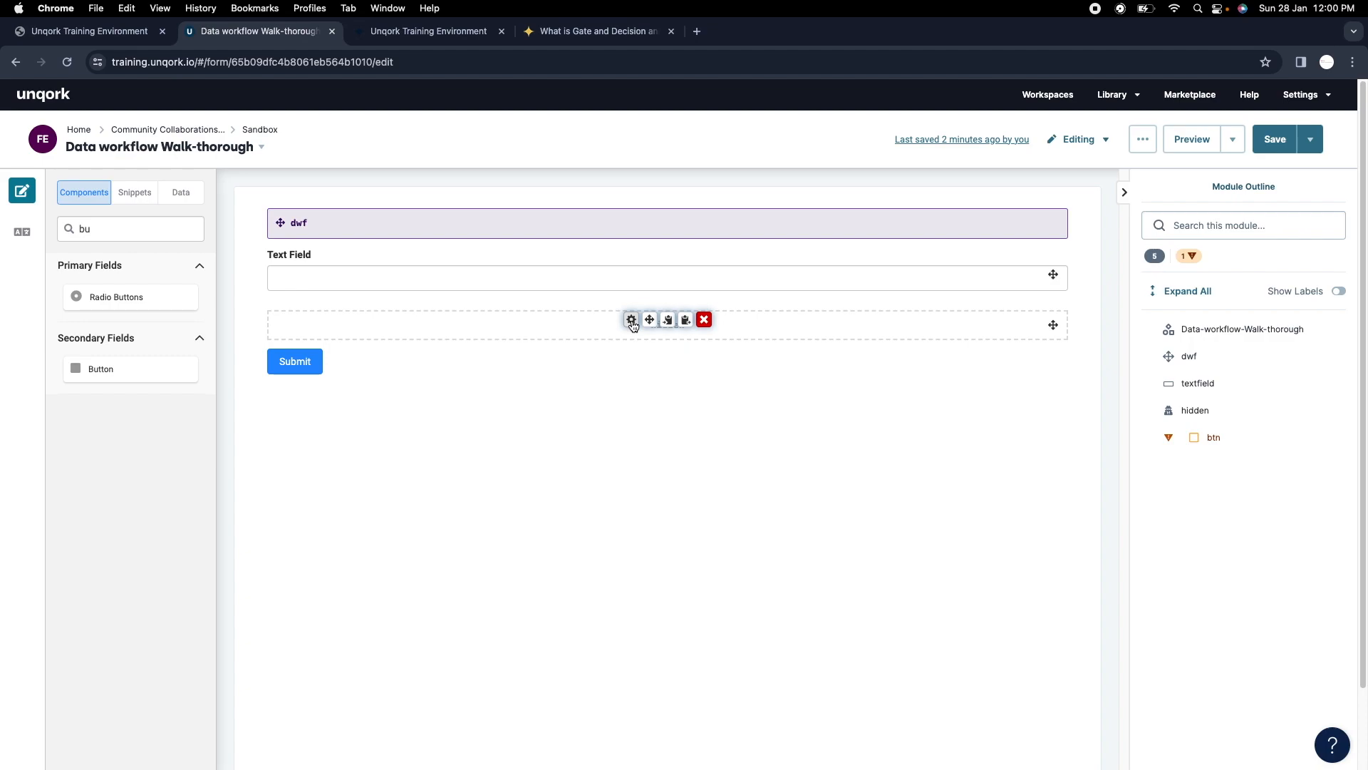
Delete the text field from the module canvas and duplicate the hidden component.
click(704, 254)
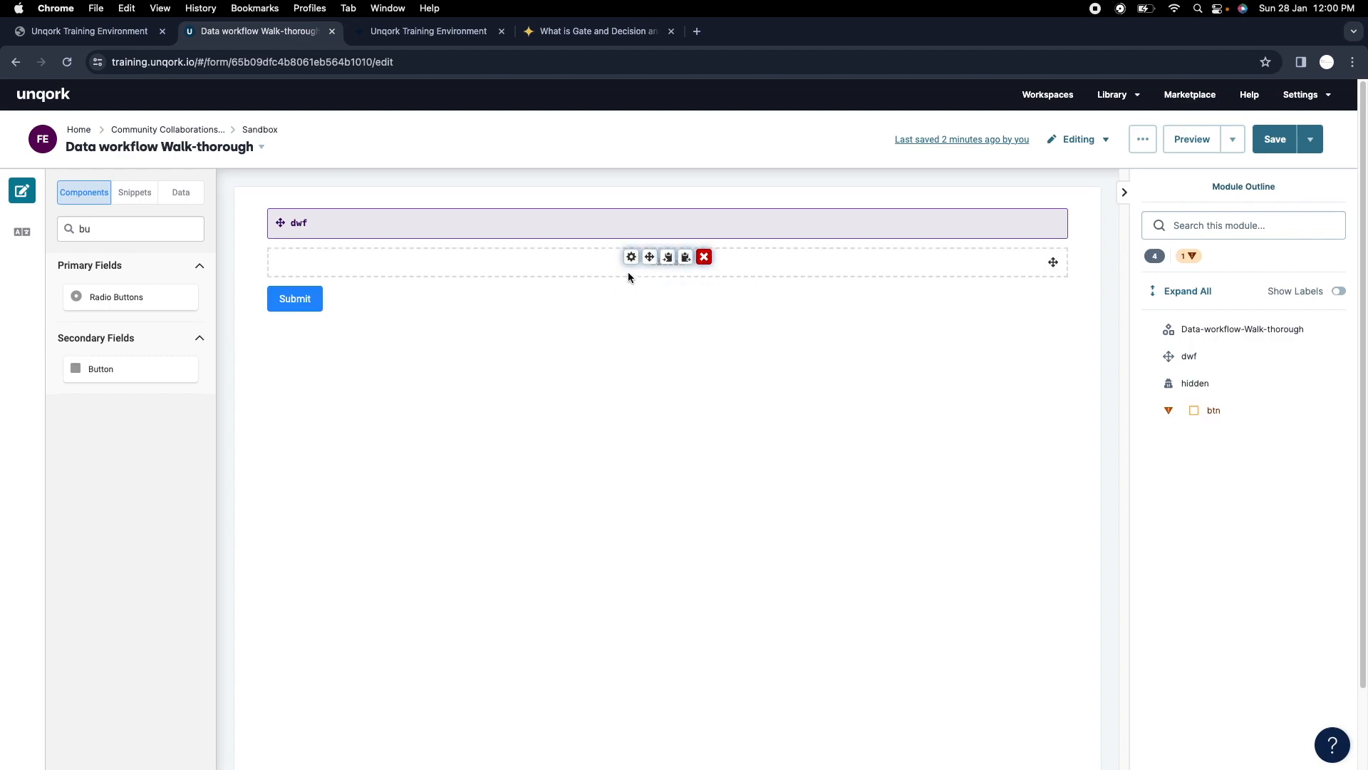
click(668, 257)
click(686, 256)
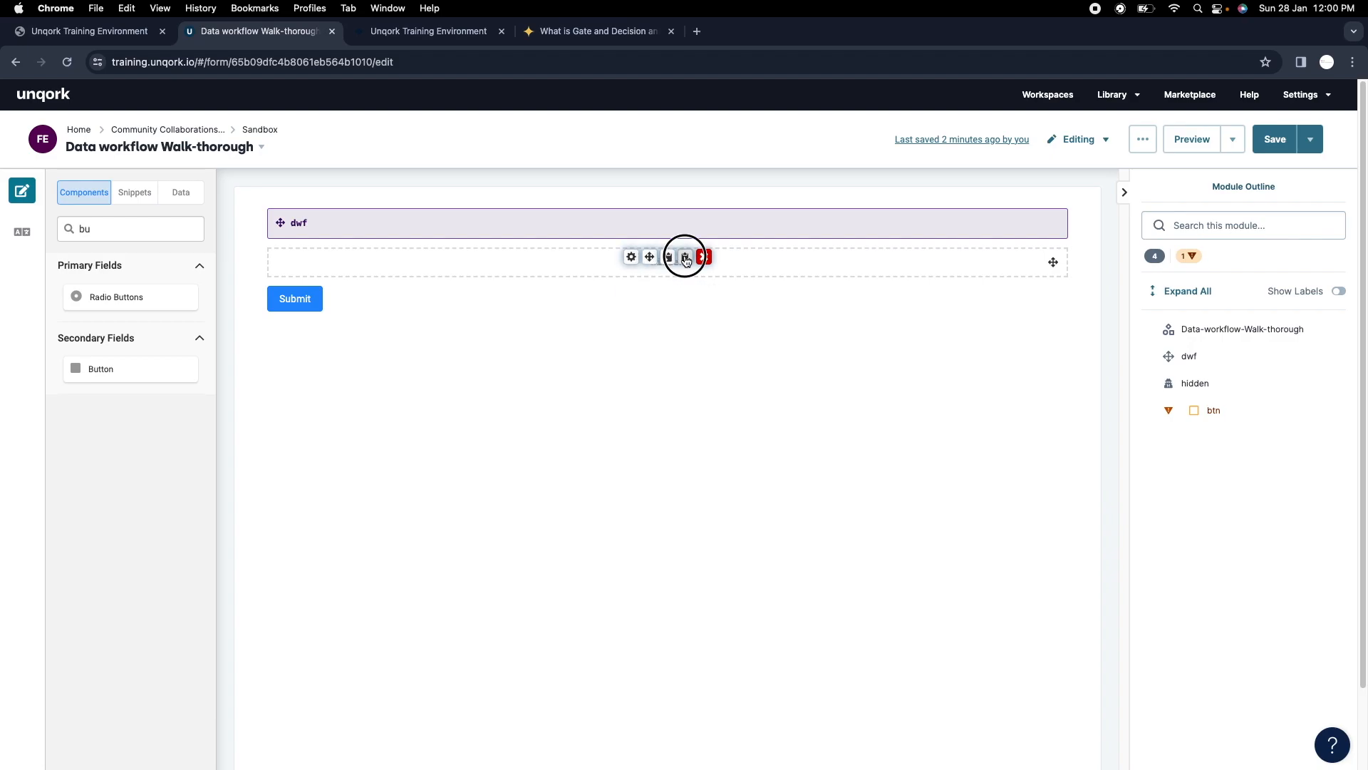
Set a hidden component's Property ID to hiddenTwo and its Default Value to Eng win, then save its settings.
click(631, 257)
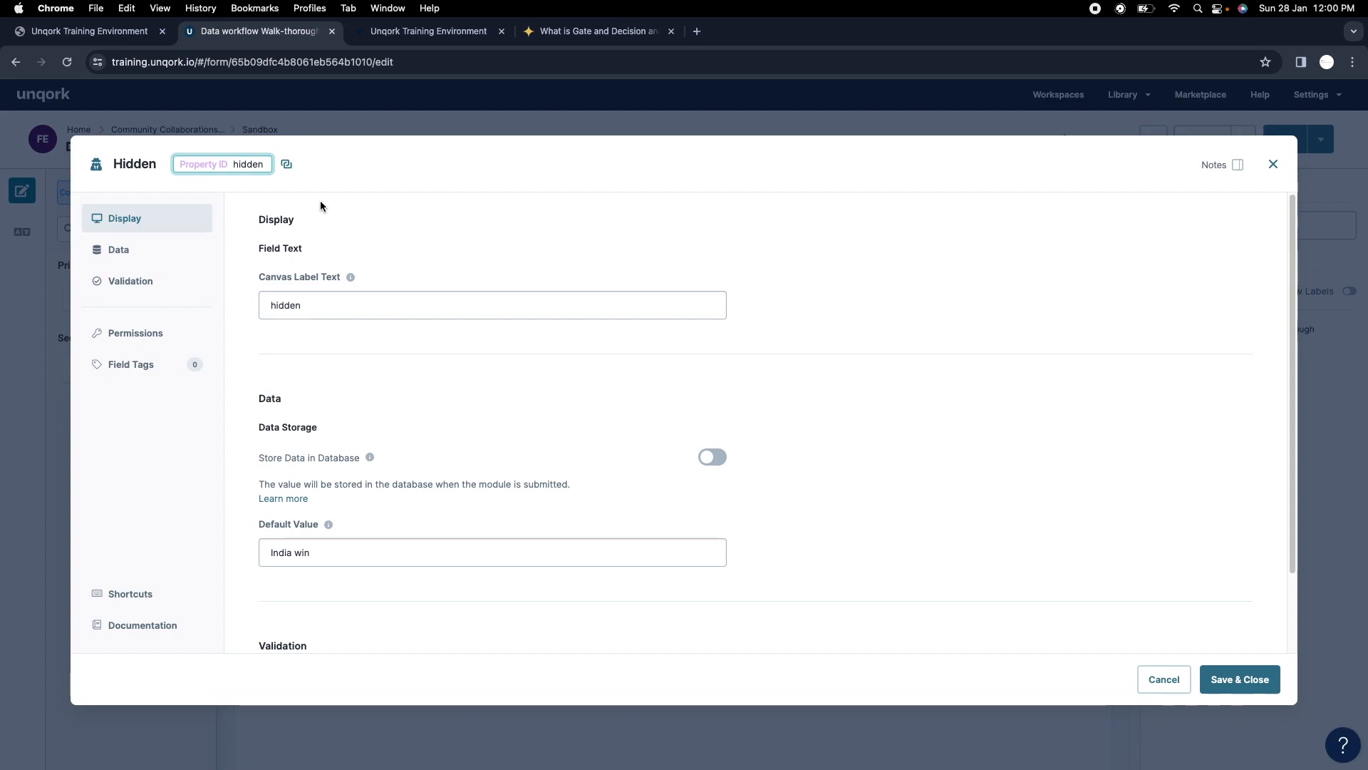
text(2)
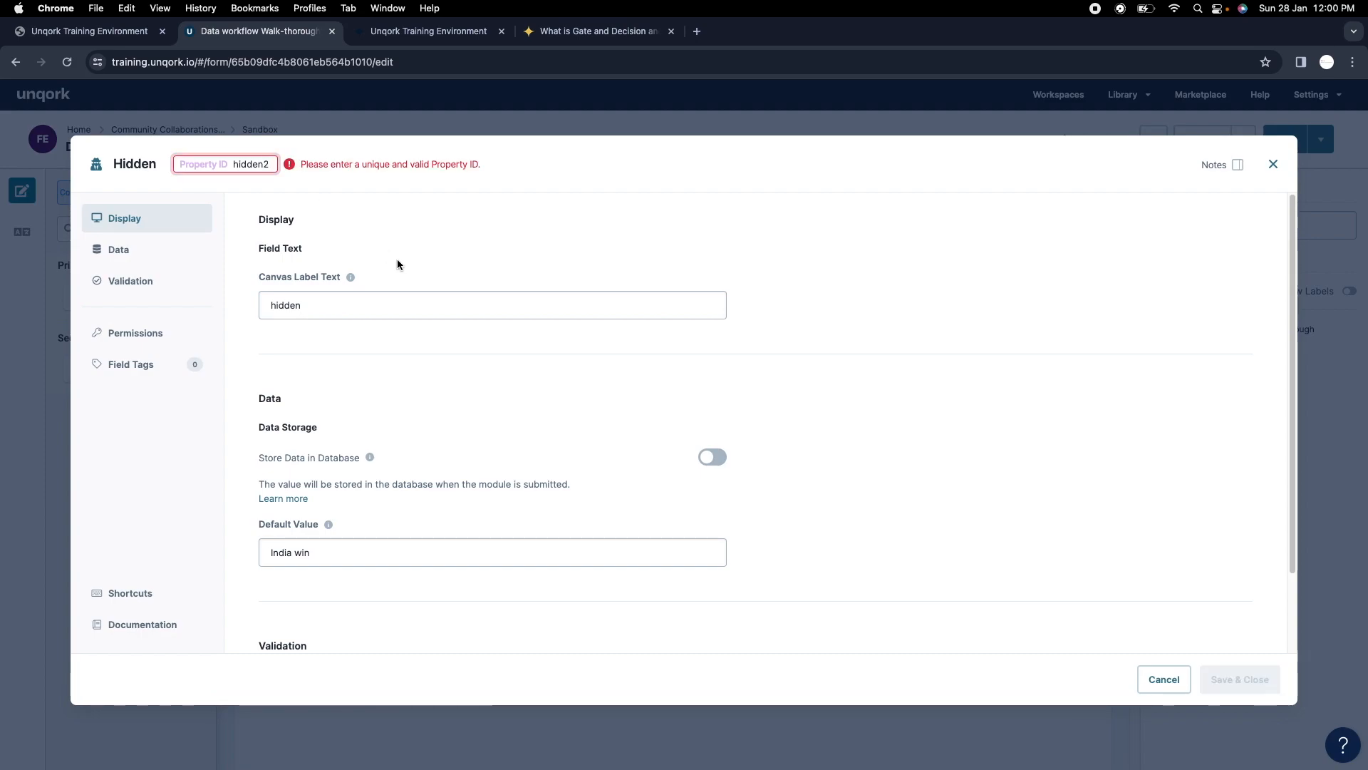
key(BackSpace)
text(Two)
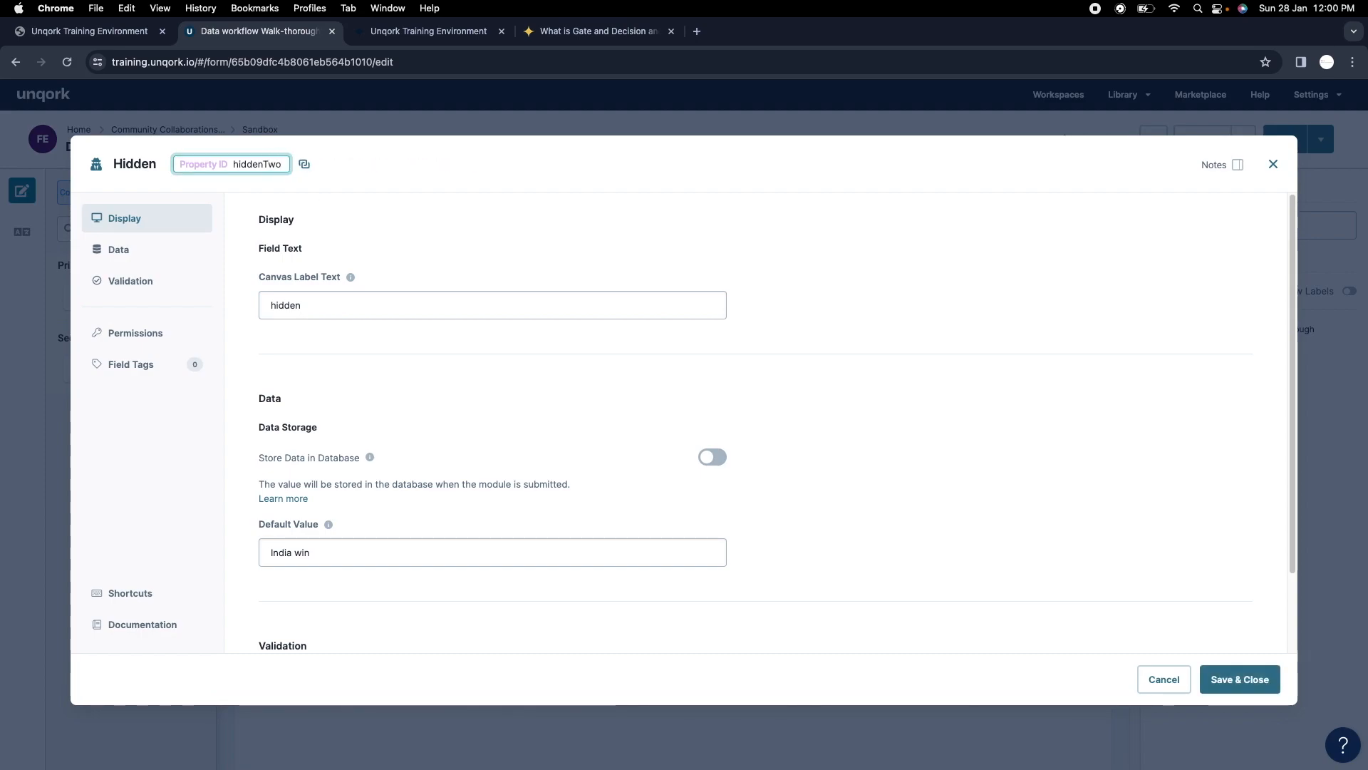
click(278, 553)
double_click(278, 553)
text(Eng)
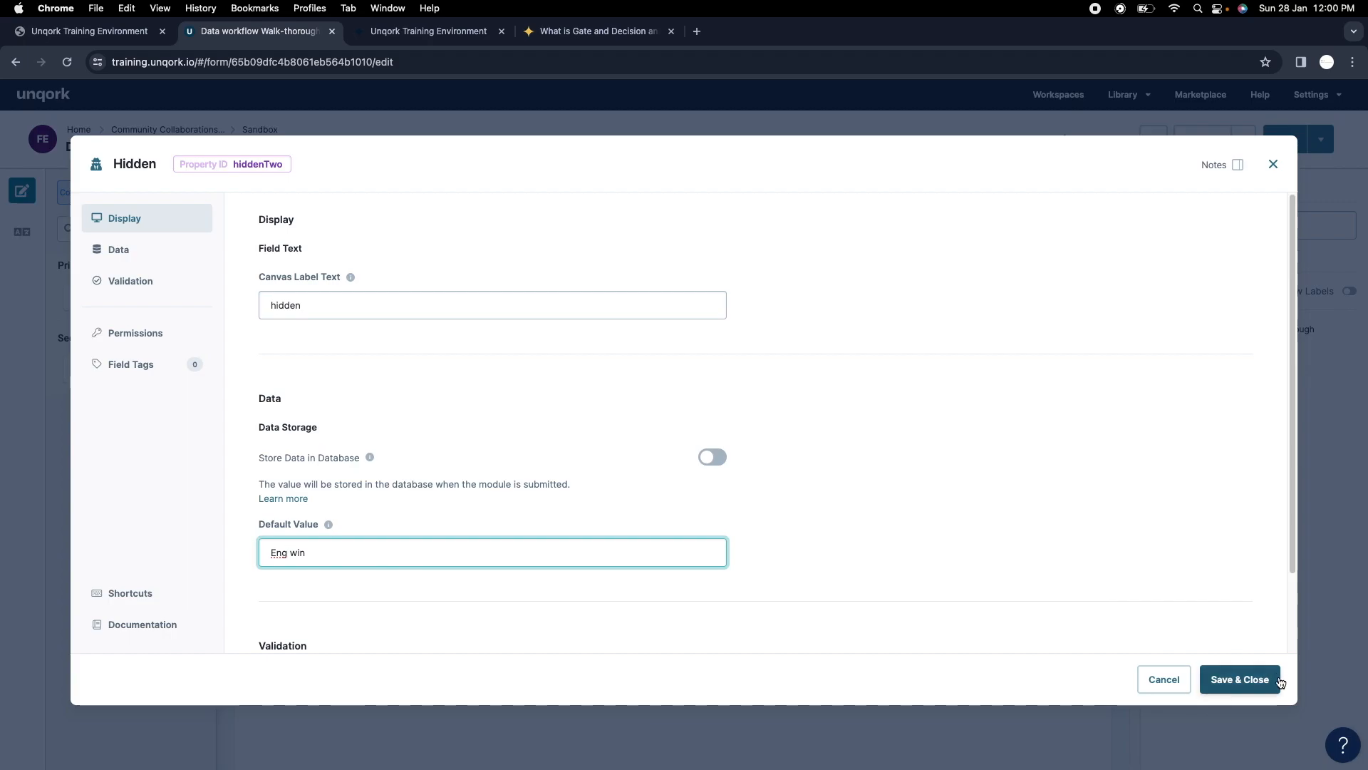
click(1240, 679)
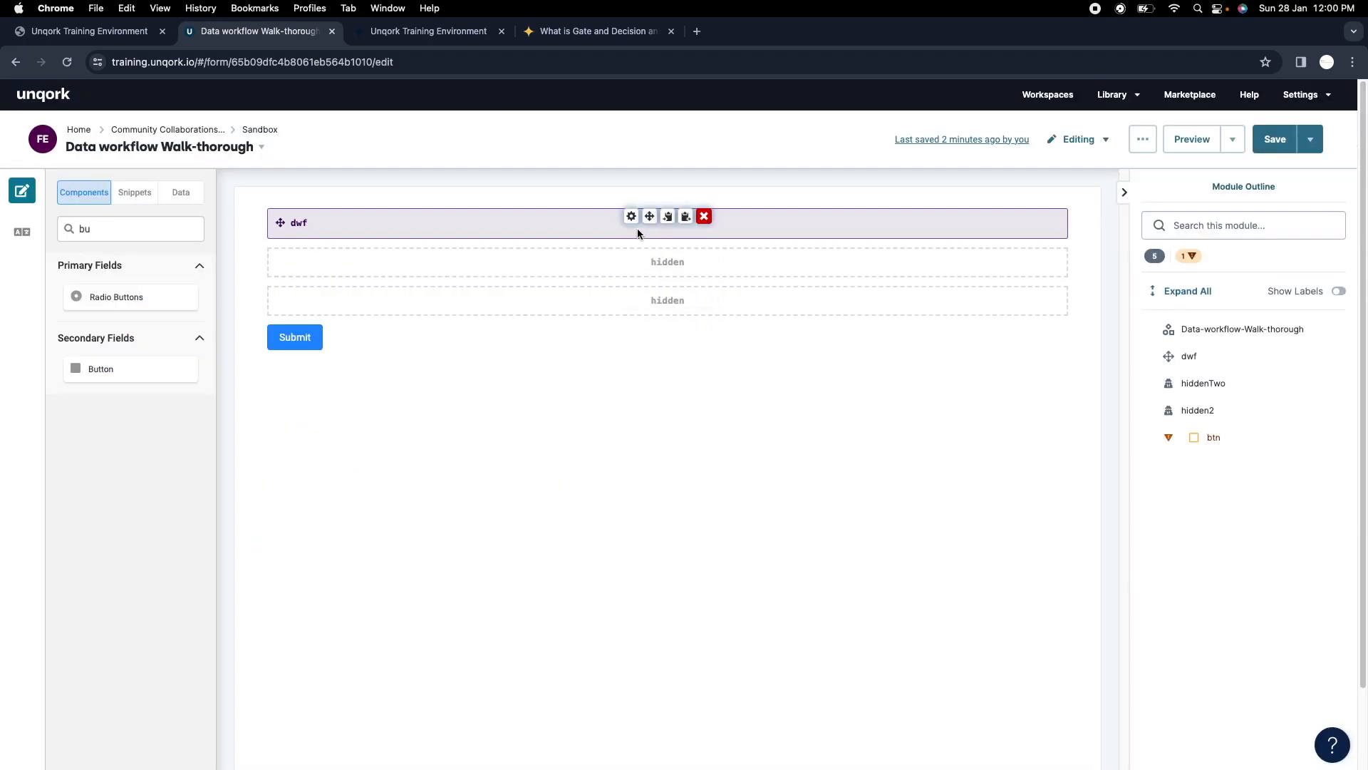
Set the Canvas Label Text of the hiddenTwo component to hiddenTwo and save its settings.
click(632, 257)
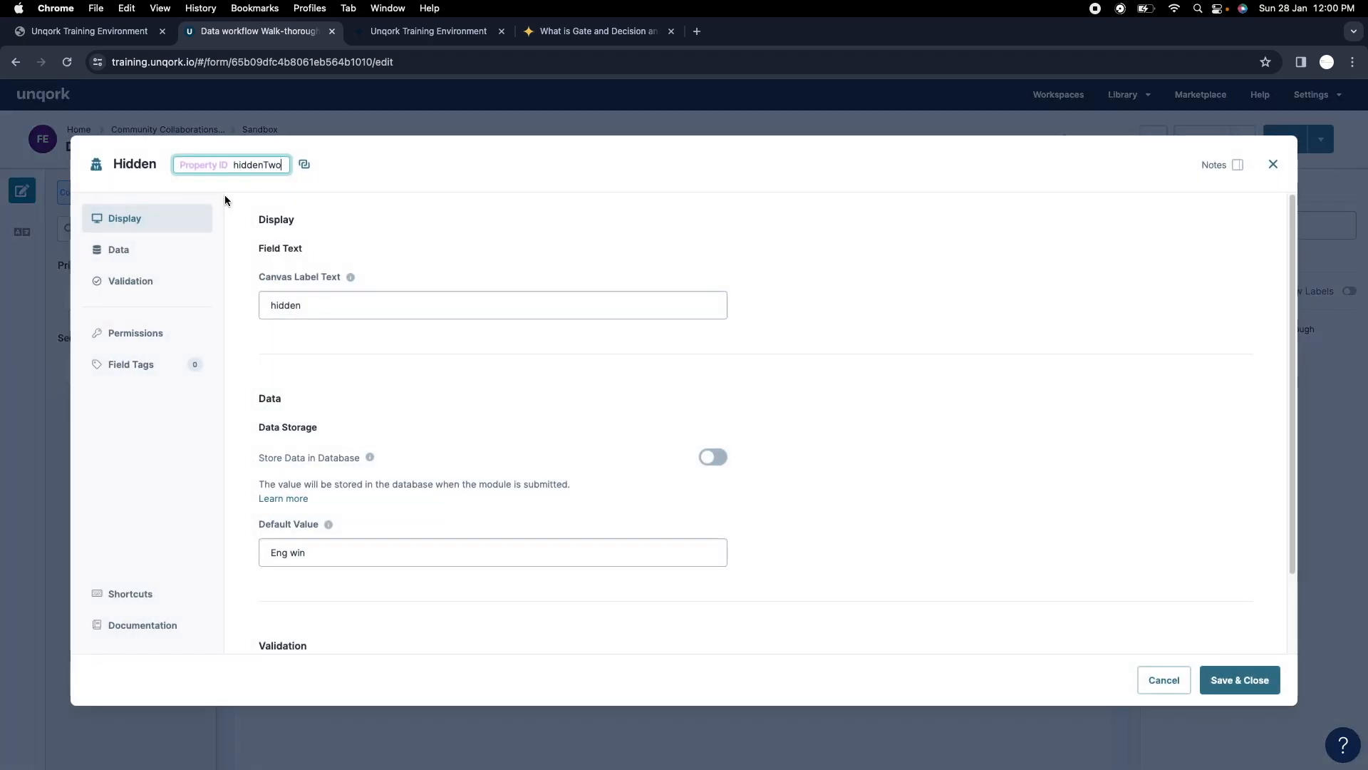
click(1274, 165)
click(632, 258)
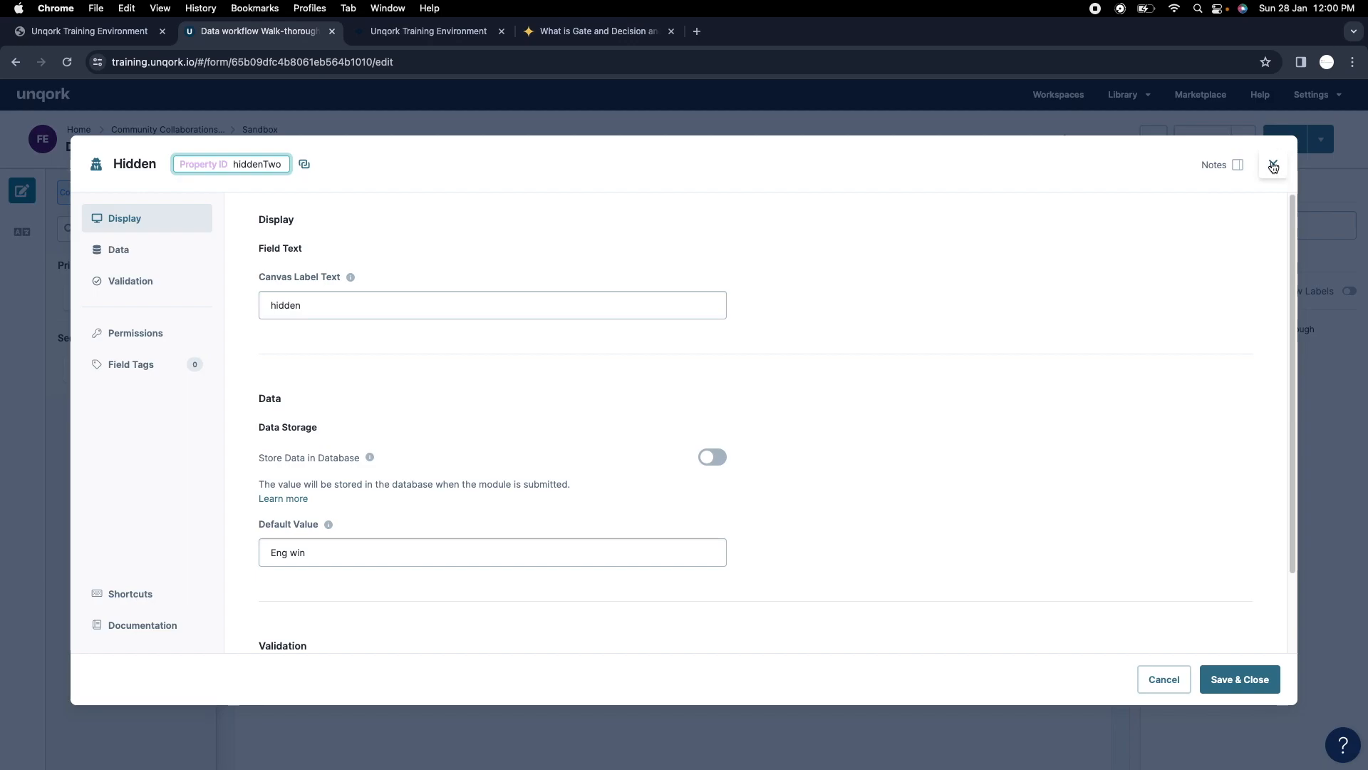
key(super+a)
key(super+c)
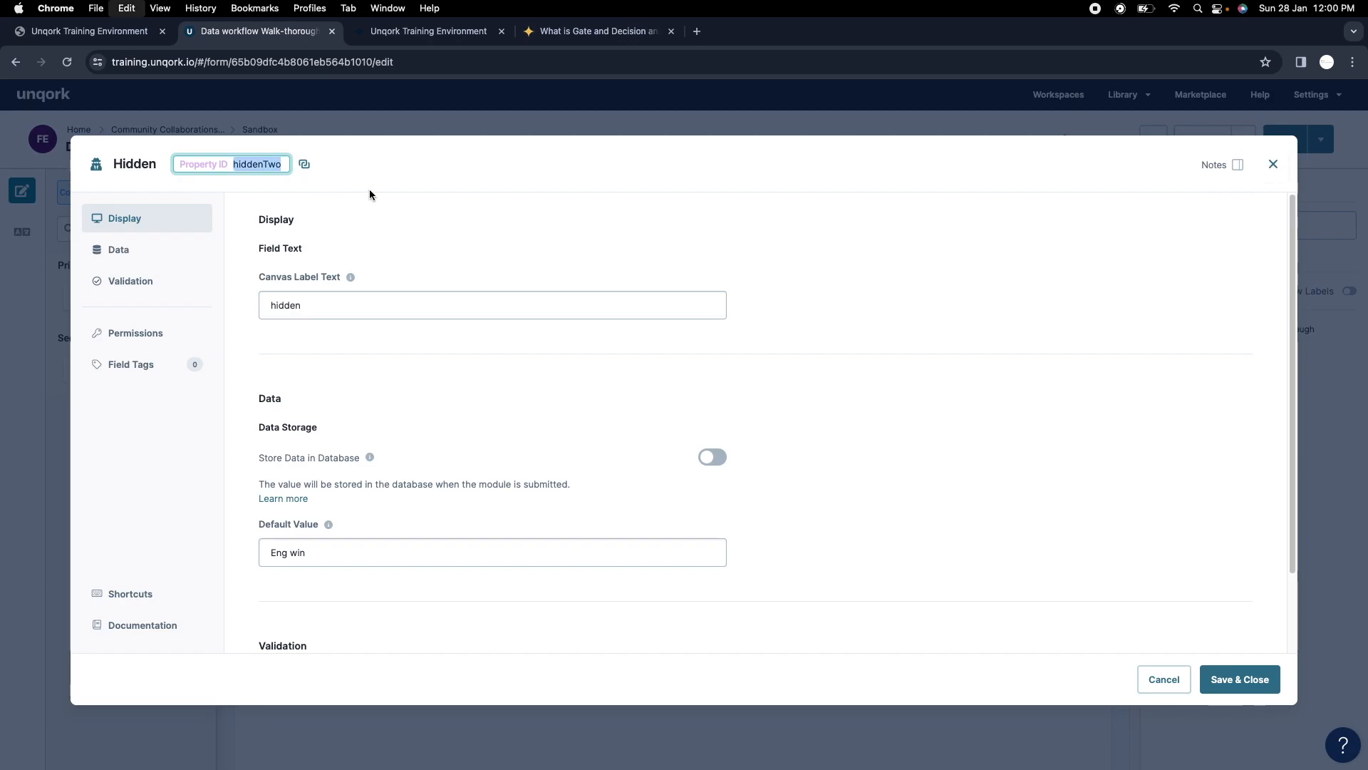
click(335, 300)
key(super+a)
key(super+v)
click(1238, 673)
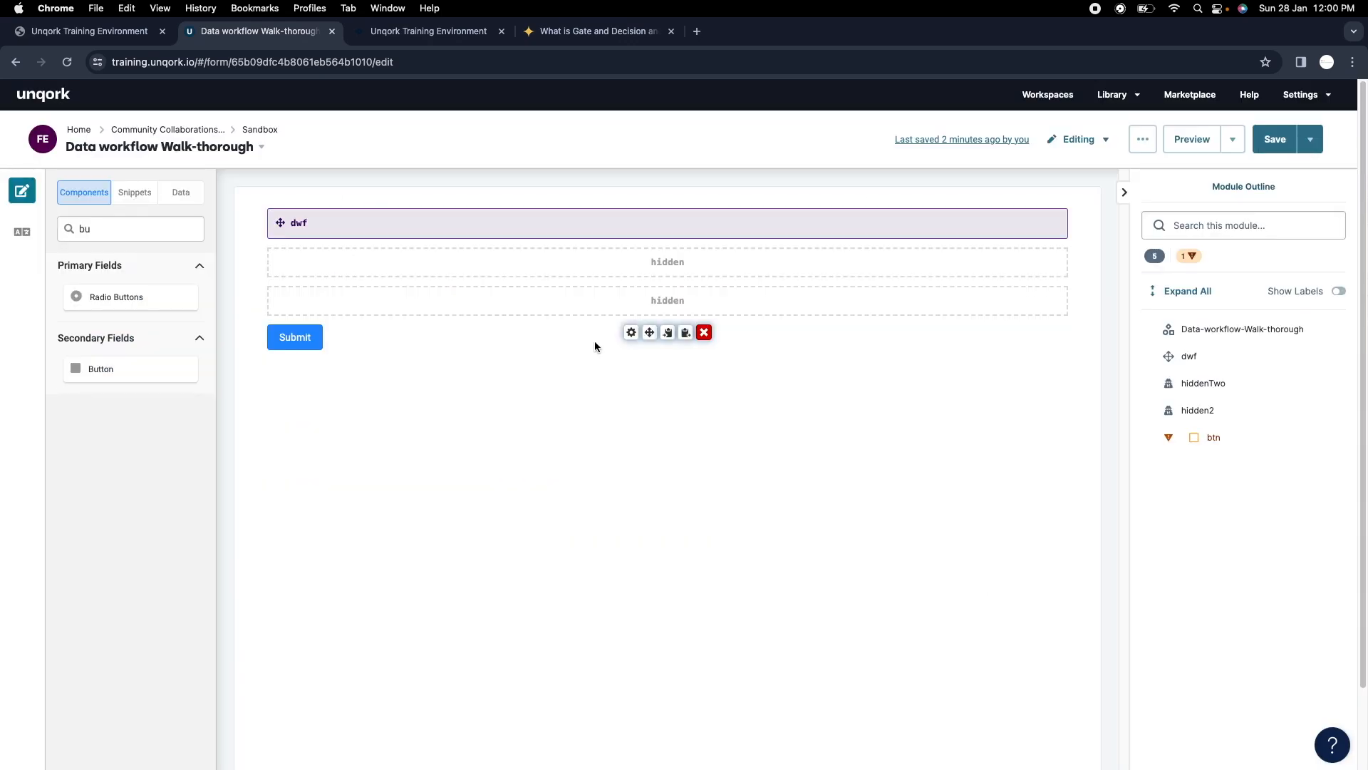
Set the other hidden component's Property ID and Canvas Label Text to hiddenOne, then save its settings and the module.
click(630, 297)
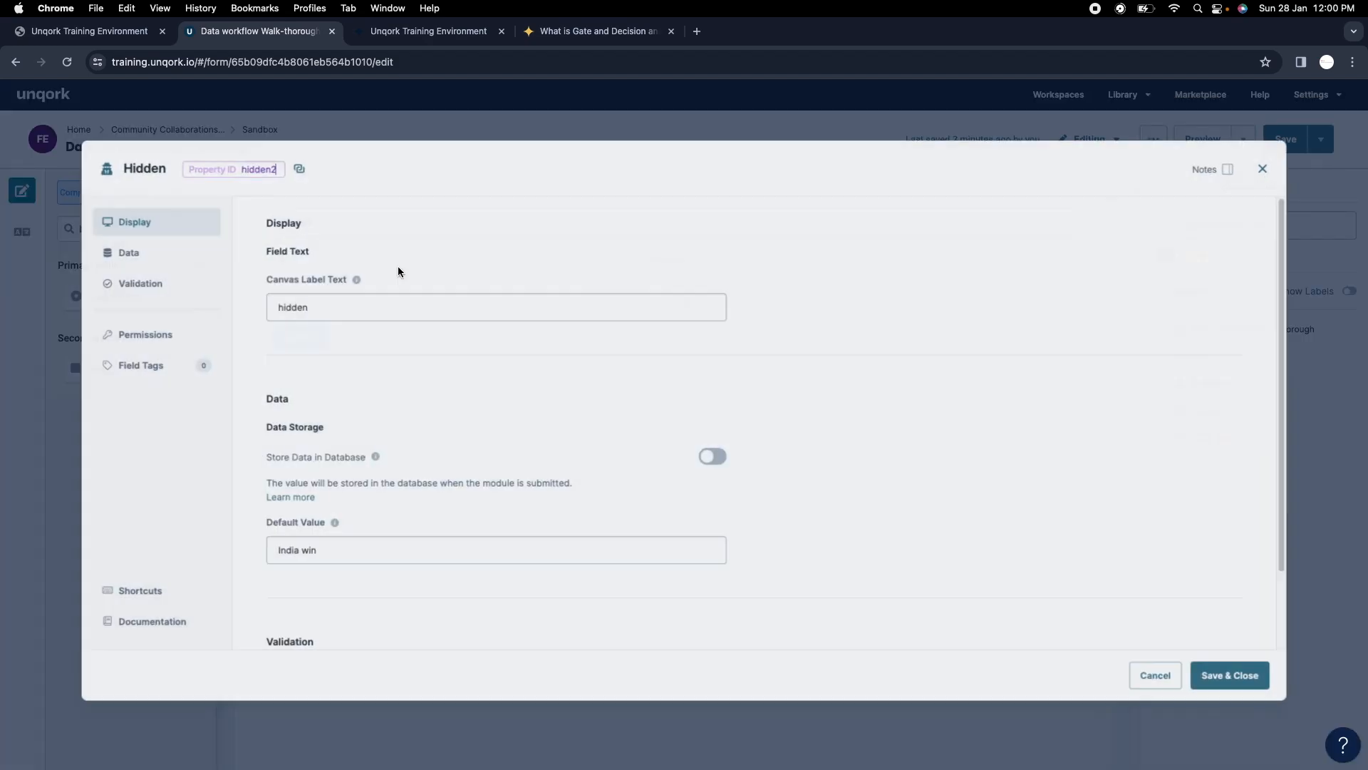
key(BackSpace)
text(One)
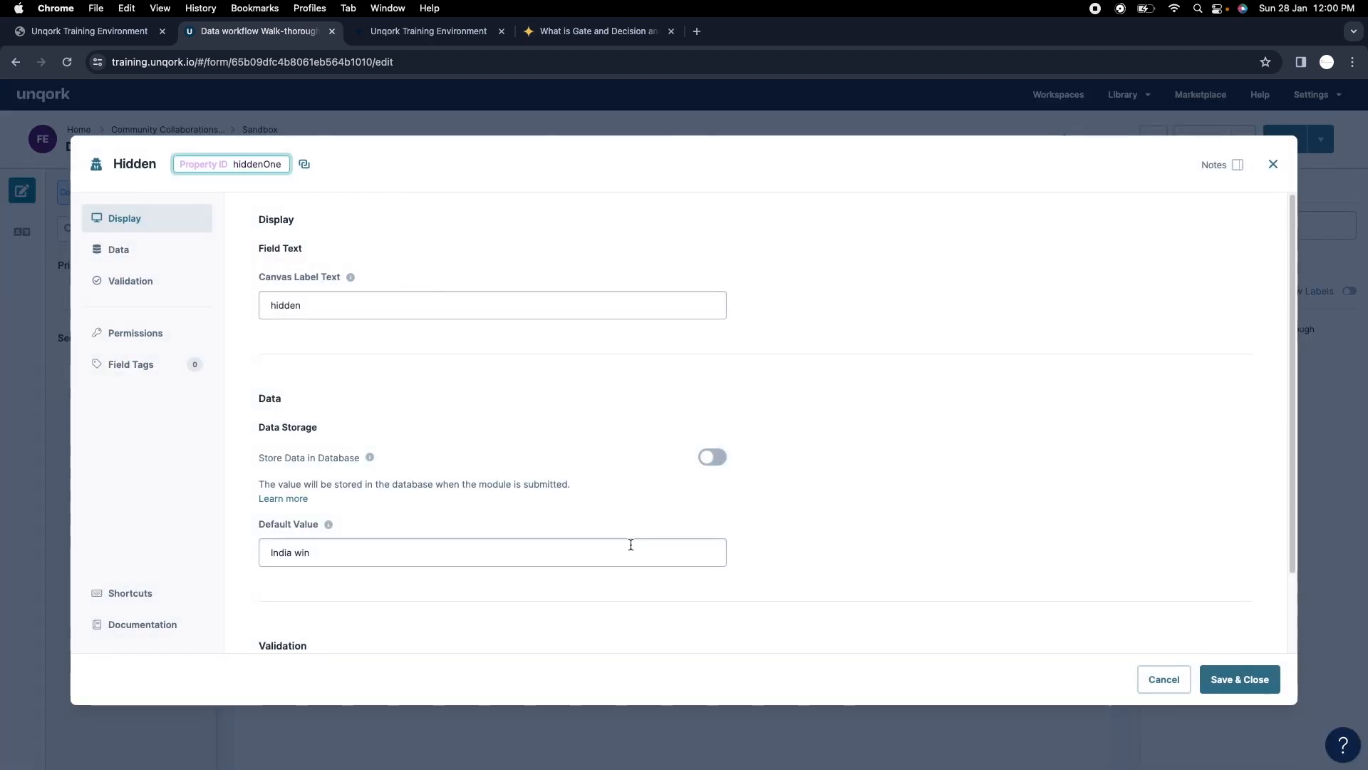
key(super+a)
click(496, 303)
key(super+a)
key(super+v)
click(1249, 679)
click(1275, 139)
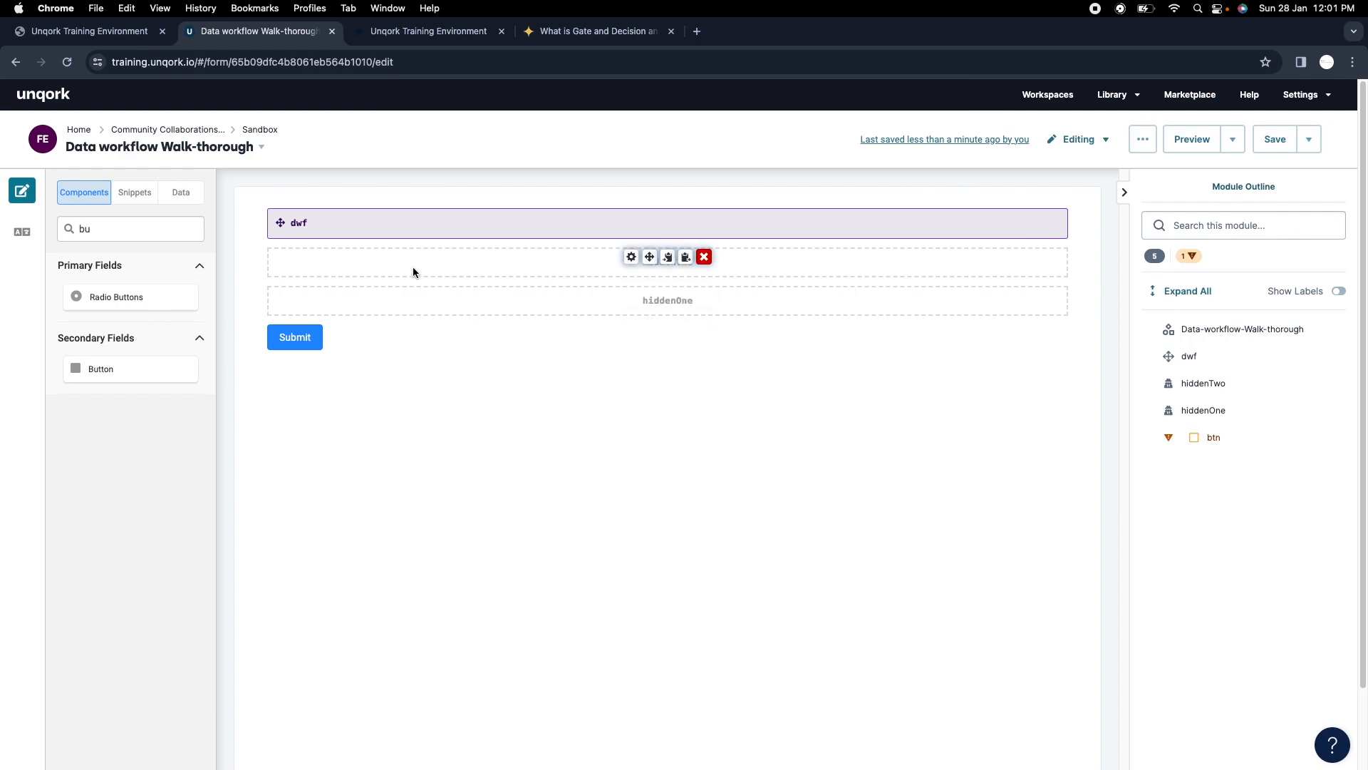
Add a Text Field to the module canvas between dwf and hiddenTwo, keeping its default settings.
double_click(166, 232)
text(tex)
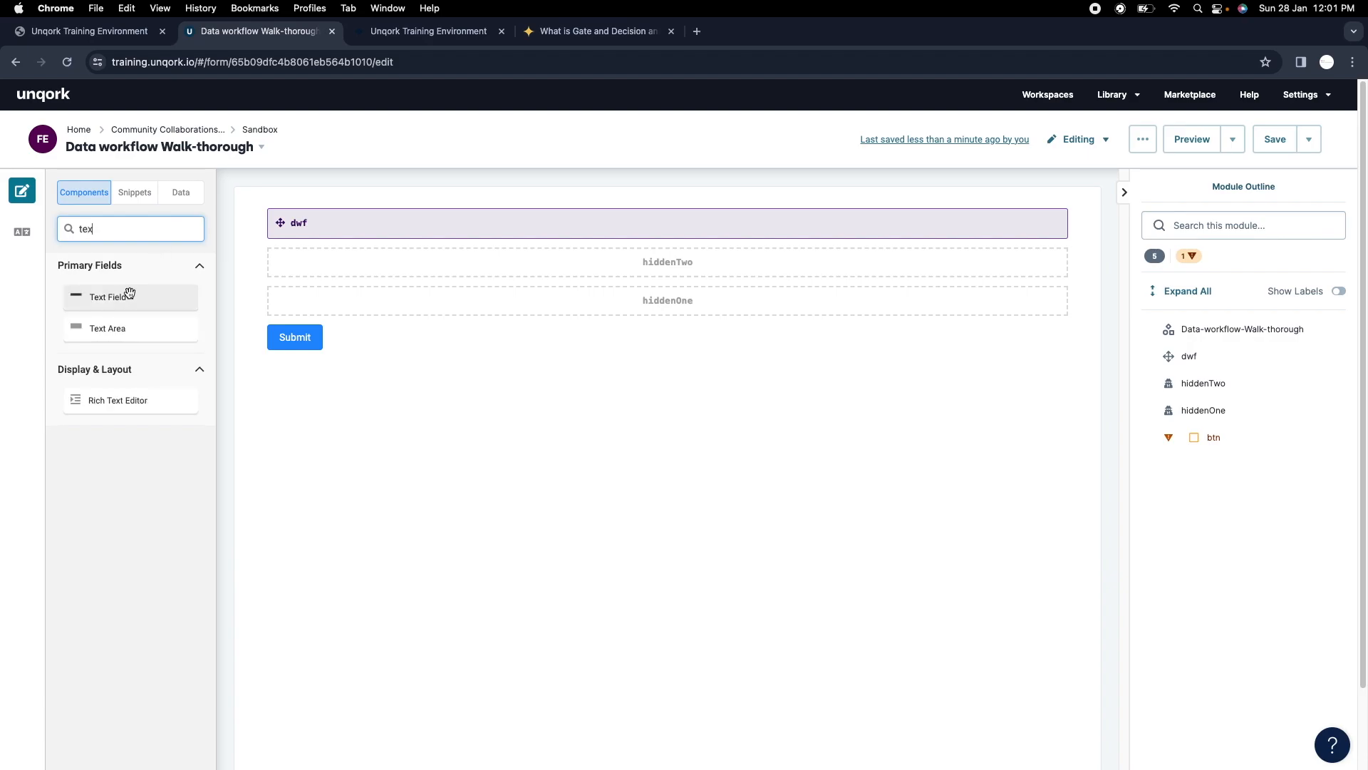
drag(129, 297, 535, 301)
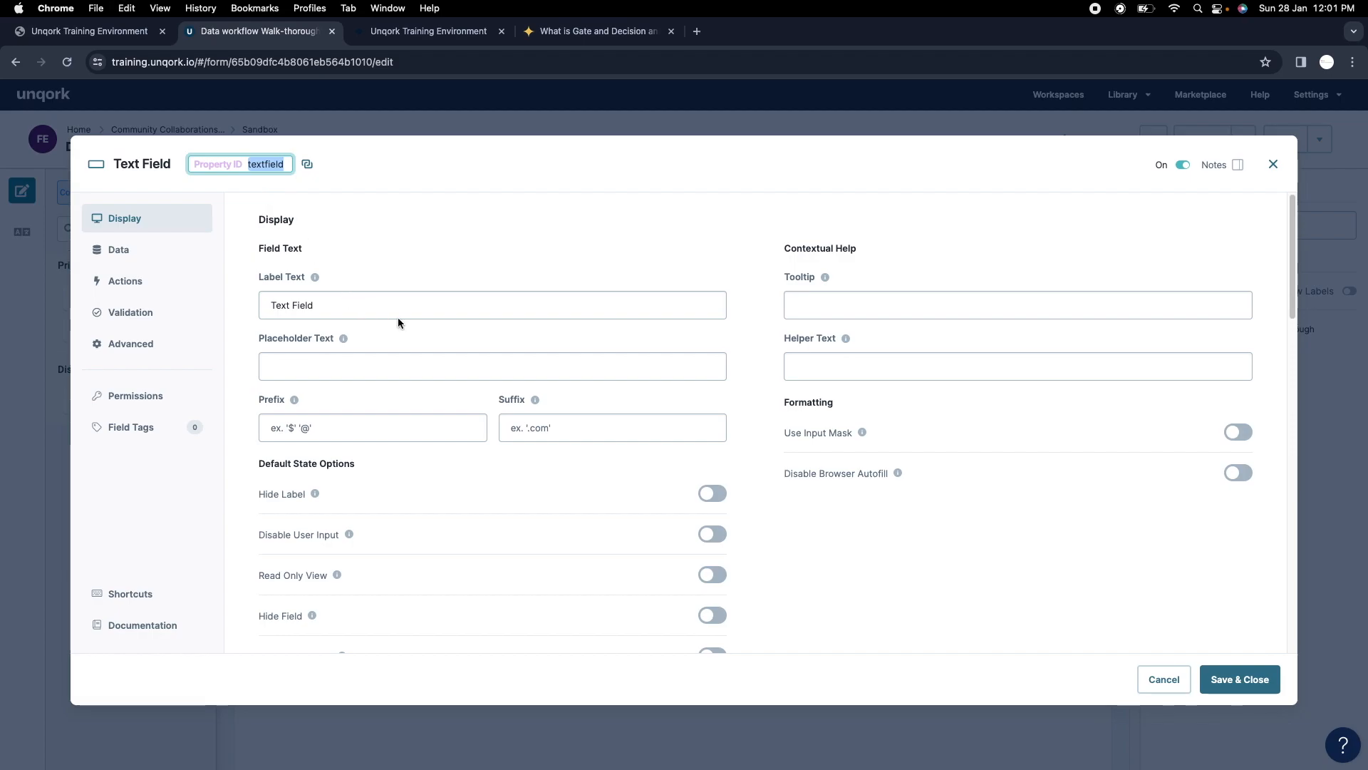
click(1243, 679)
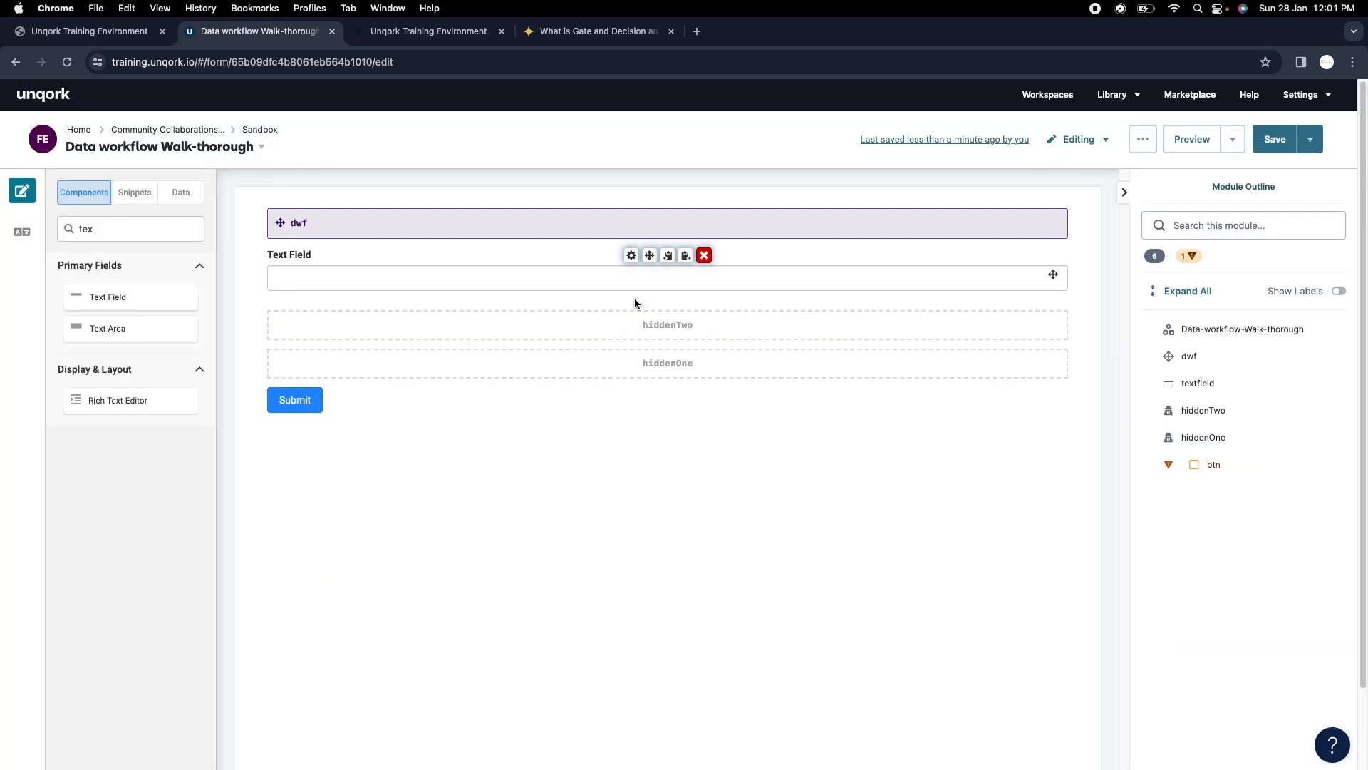
In the dwf data workflow, add an Input operator for textfield and connect it to the upper port of the Input Switch.
click(629, 217)
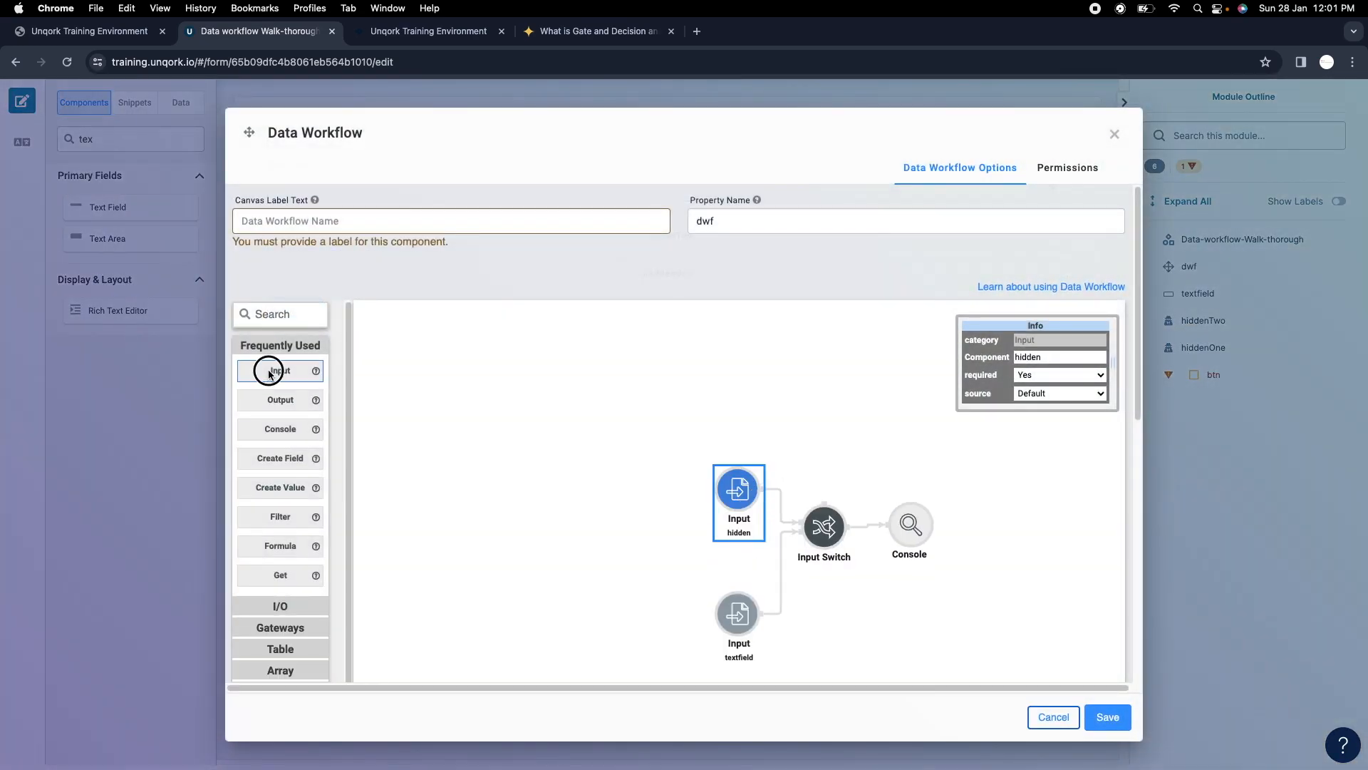
drag(269, 371, 825, 467)
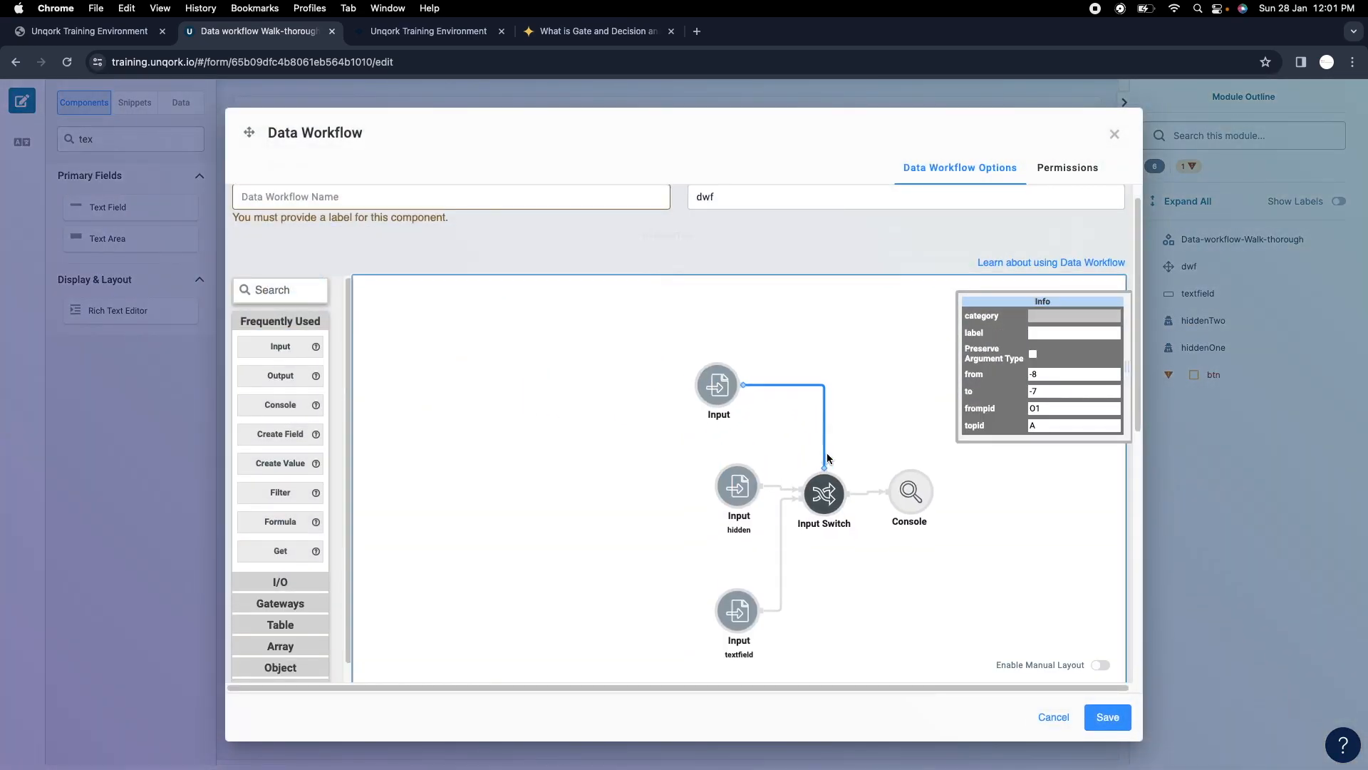
click(738, 378)
click(1044, 333)
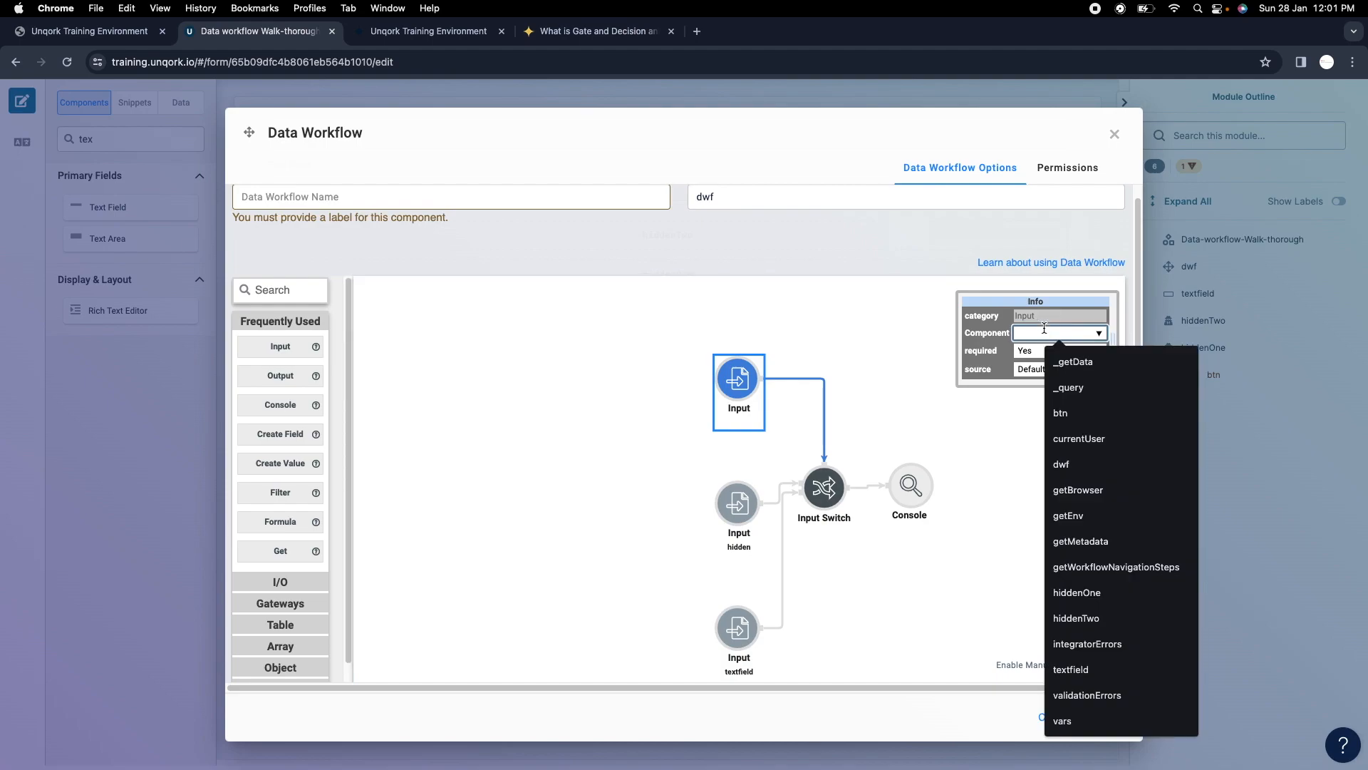
text(textfield)
click(1094, 365)
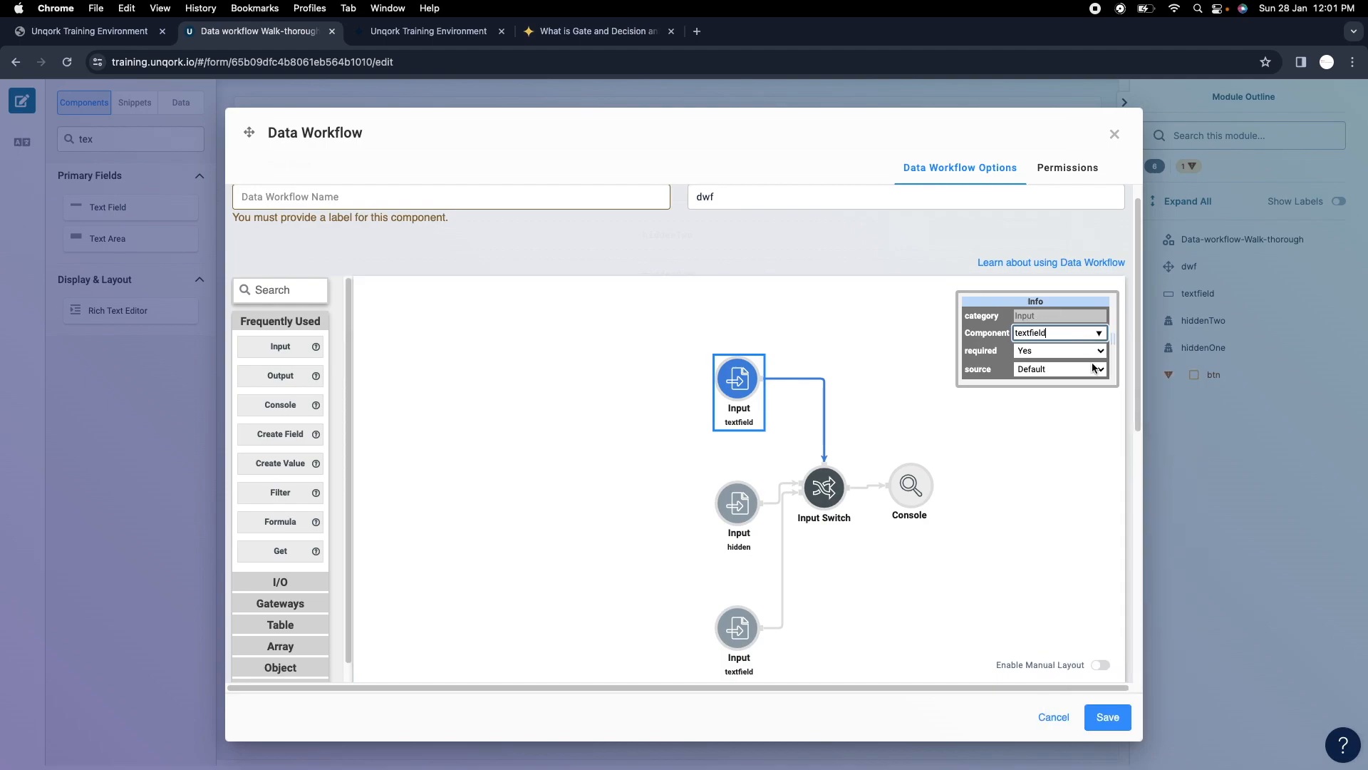
Assign hiddenOne and hiddenTwo to the remaining inputs, make the Input Switch condition compare _arg with "India win", and save the workflow and module.
click(824, 487)
click(1082, 425)
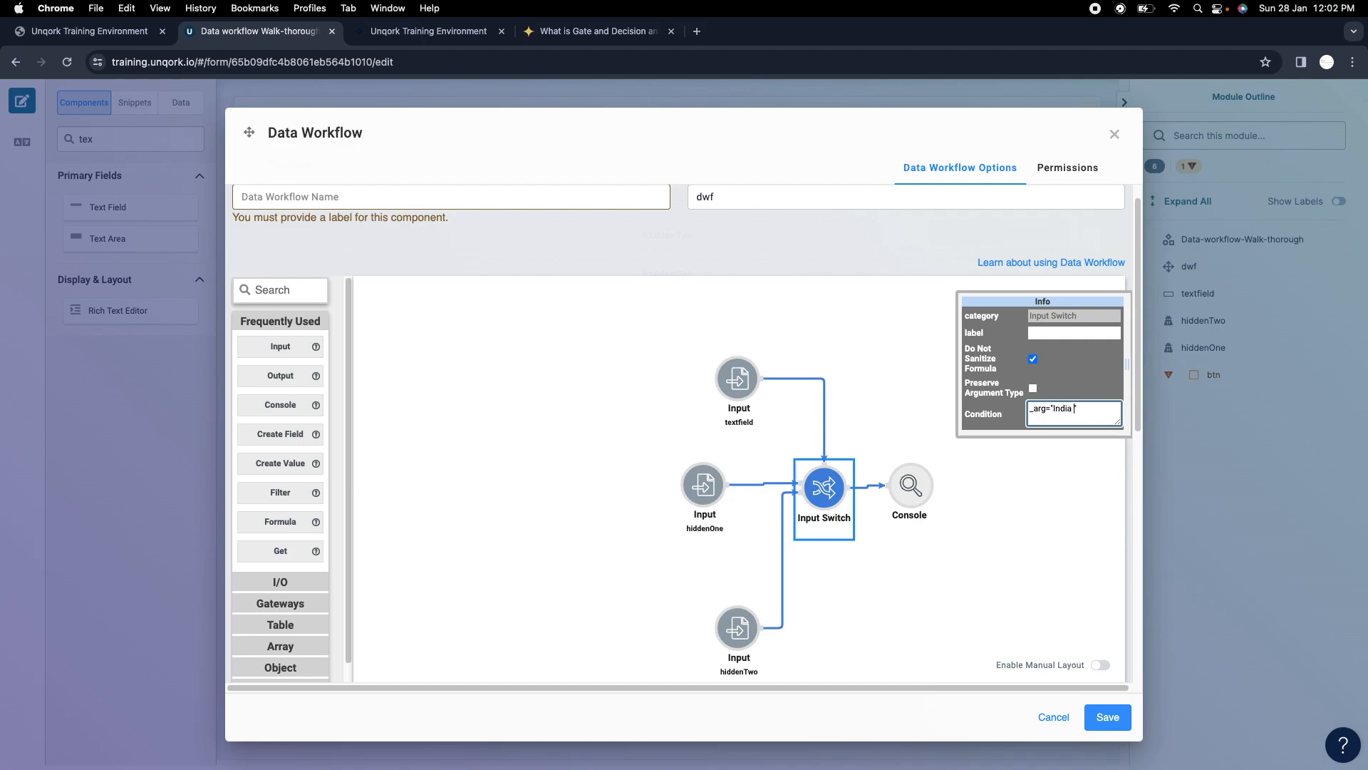
click(704, 490)
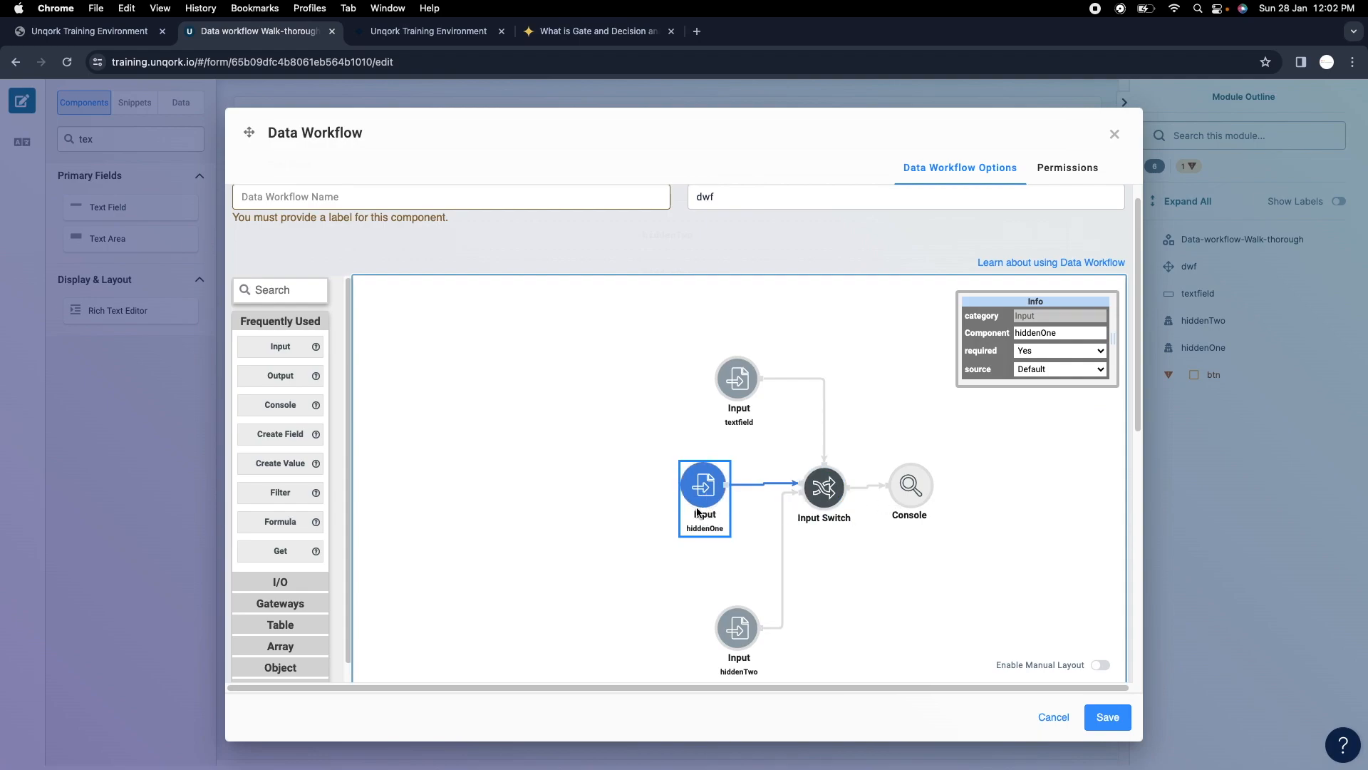
click(900, 492)
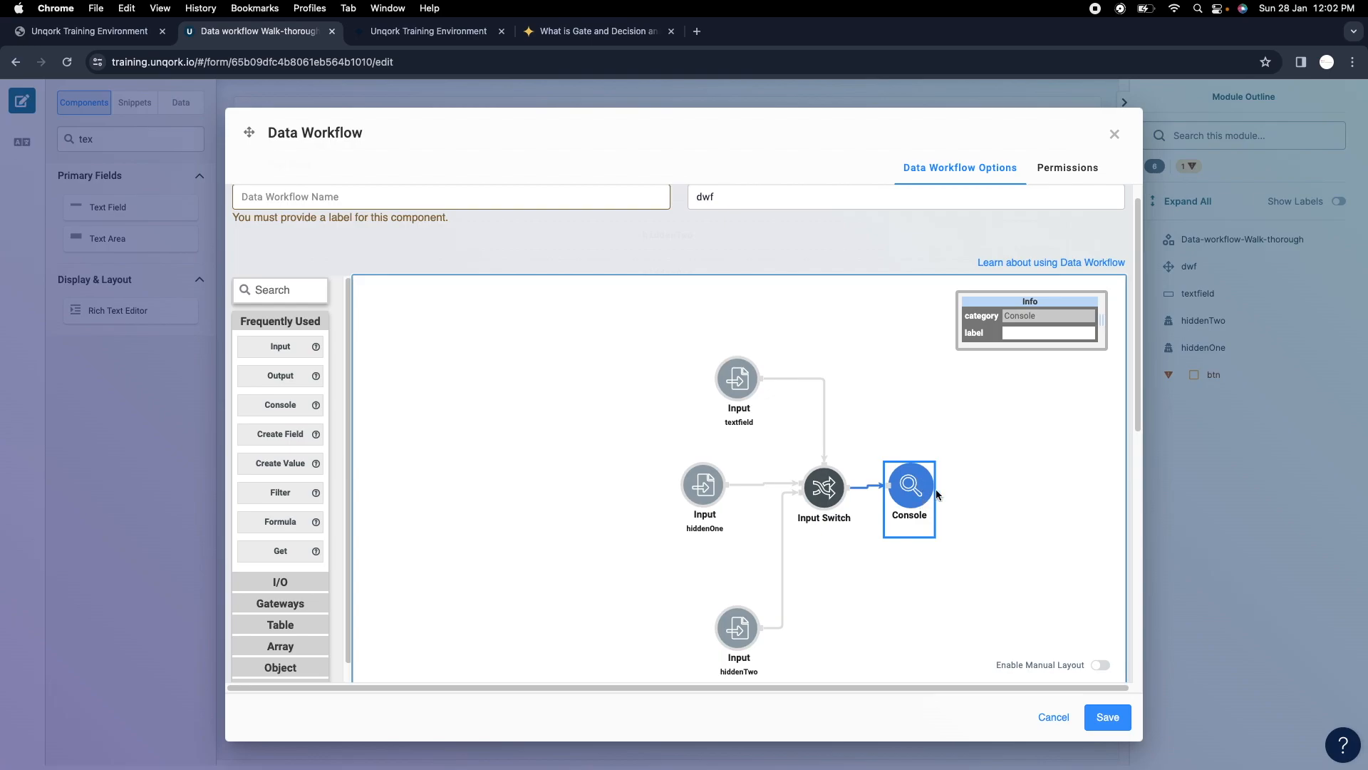
click(1107, 717)
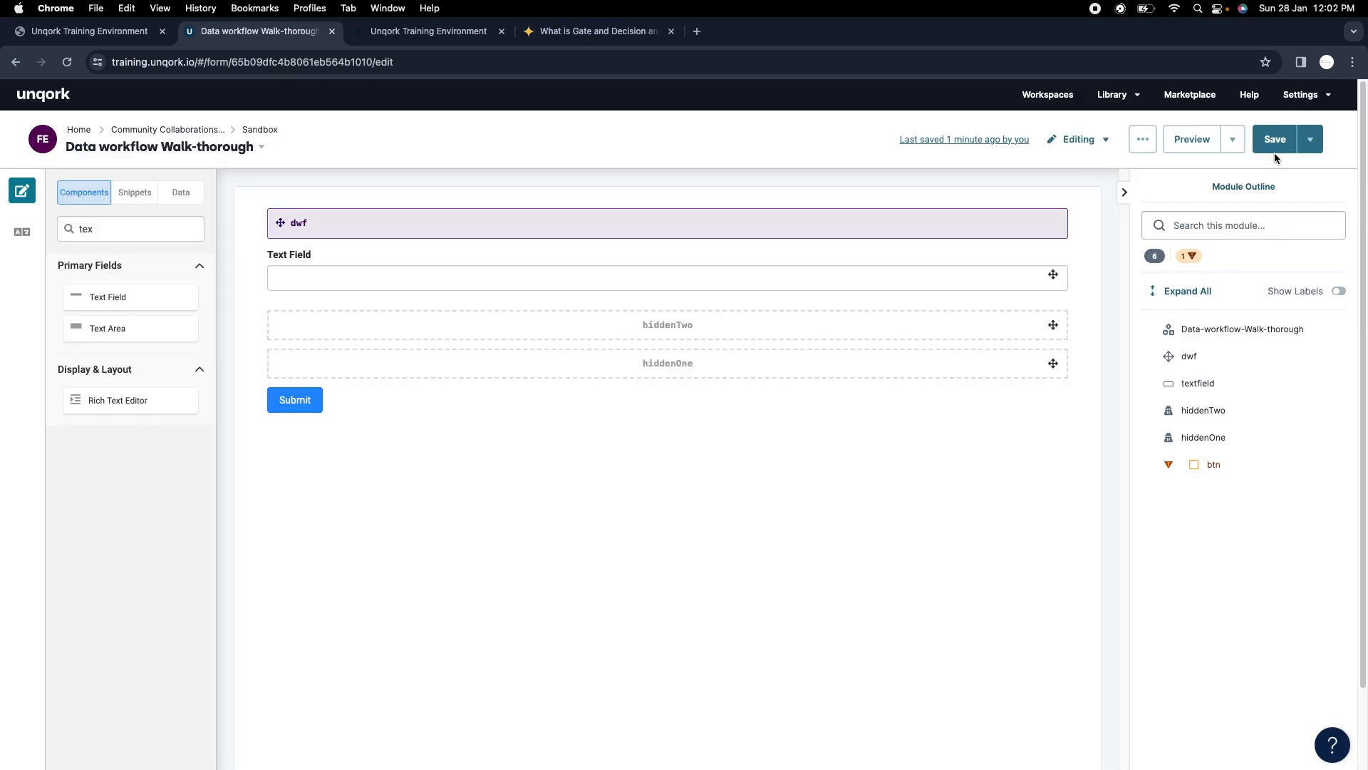
click(1275, 139)
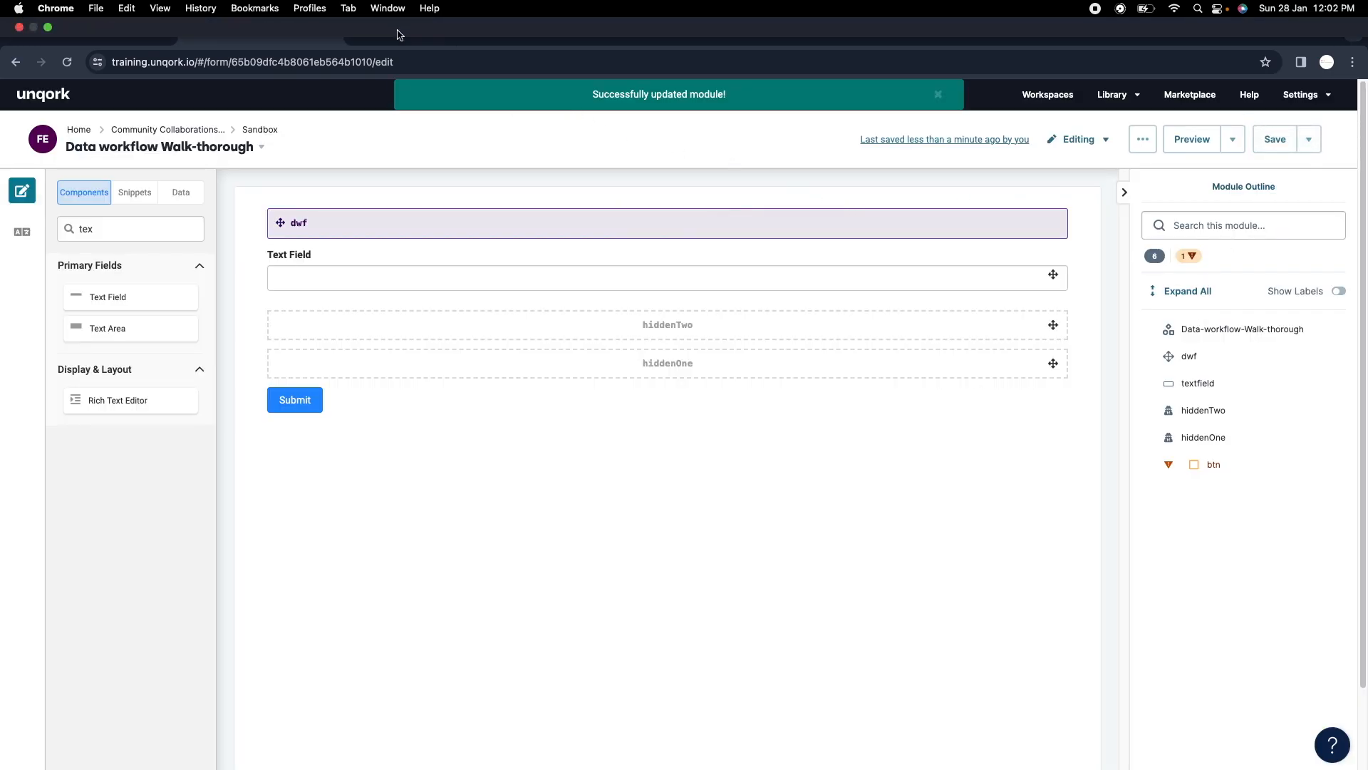
Reload the module preview with a cleared console and submit the form with India win in the text field.
click(413, 31)
click(73, 65)
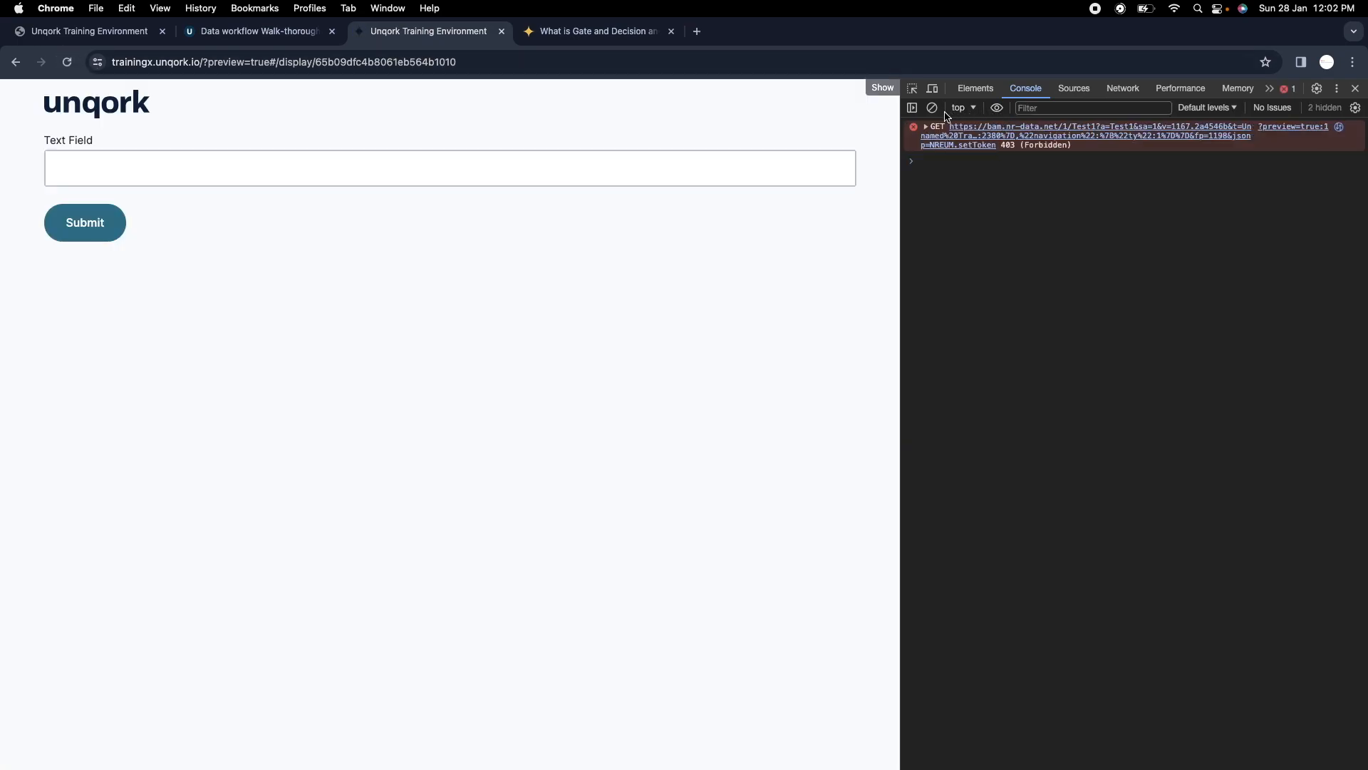
click(932, 107)
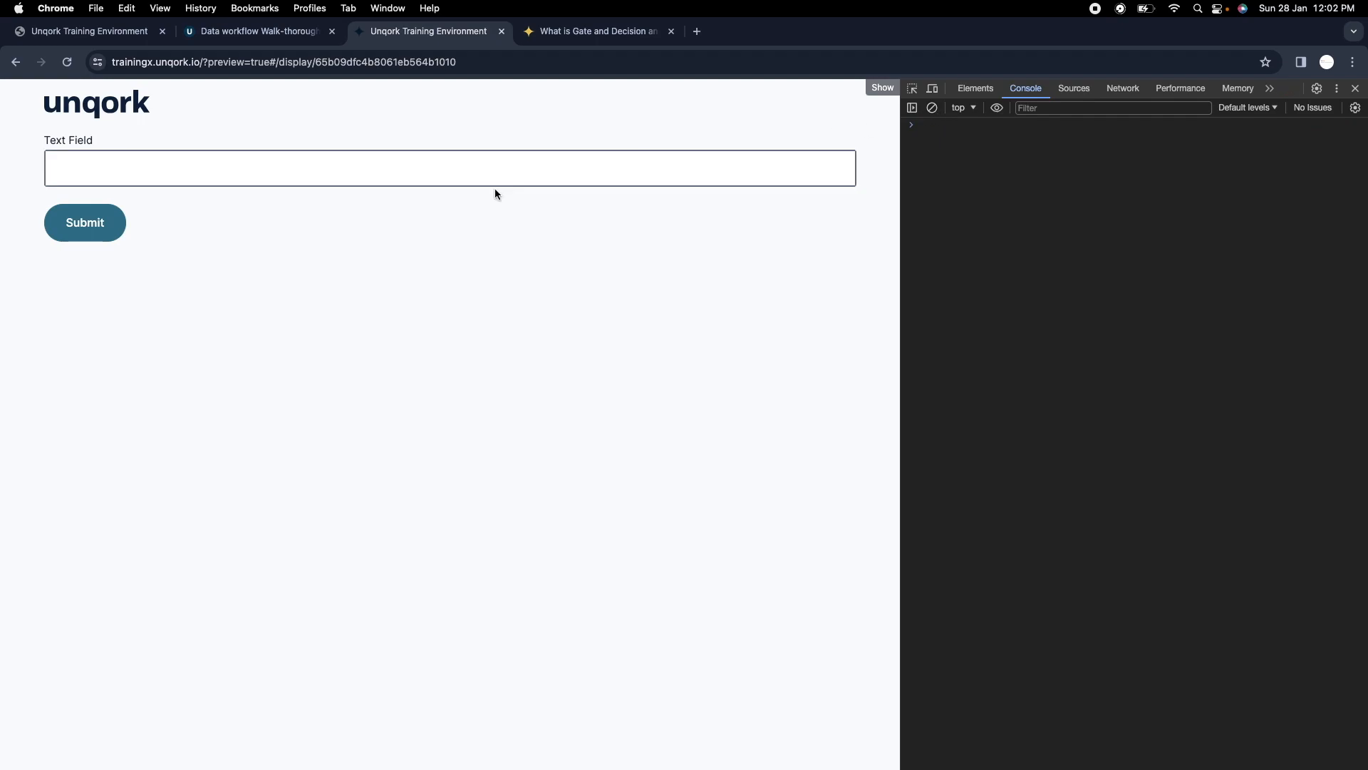
click(467, 174)
text(India win)
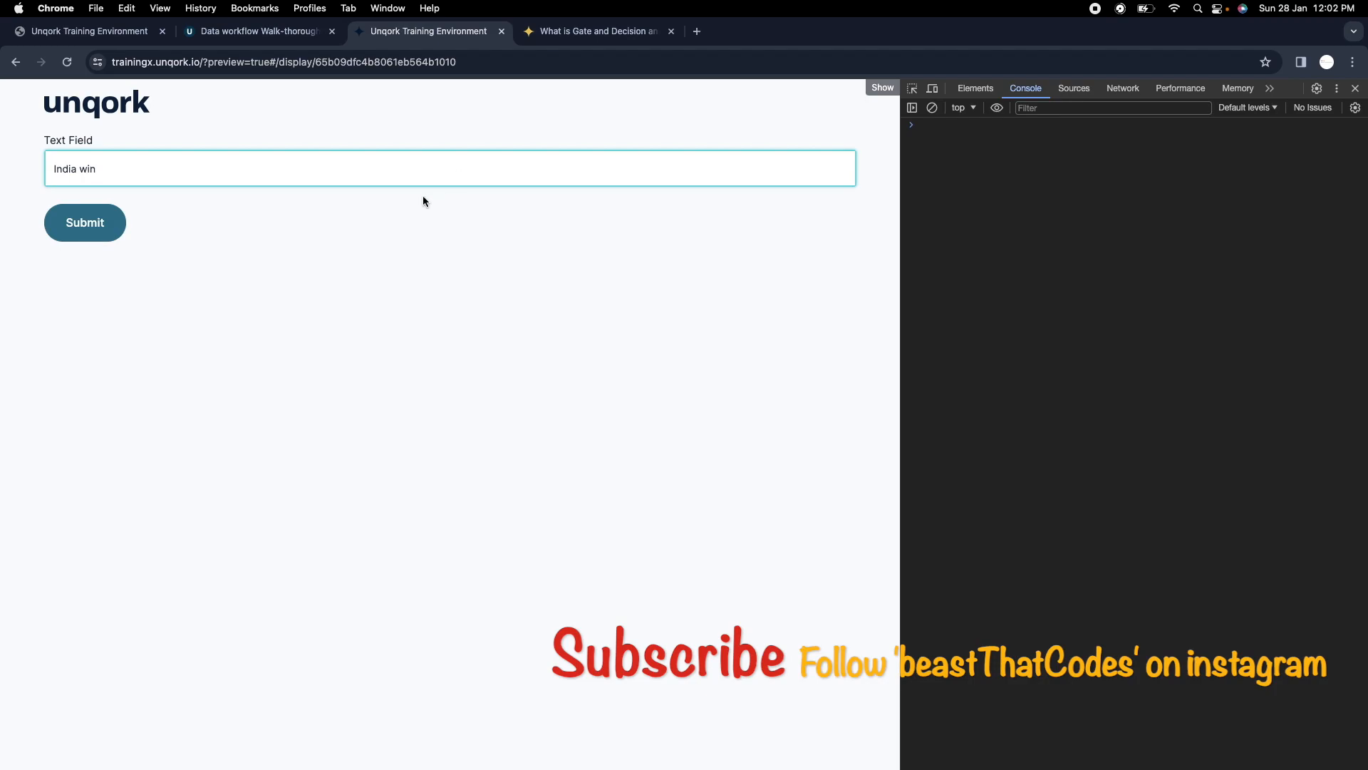
click(106, 227)
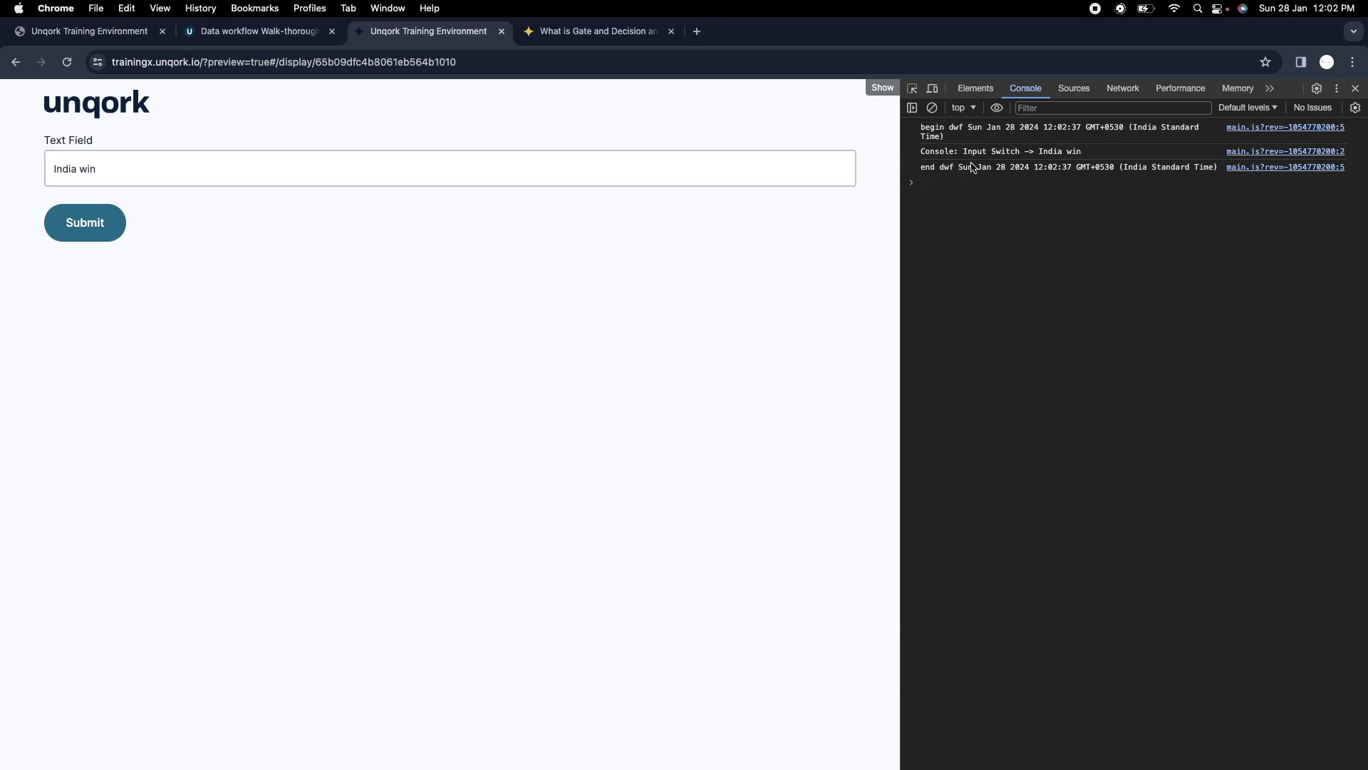
Back in the dwf data workflow, move the hiddenOne input above textfield and connect a new Console operator to it.
click(271, 32)
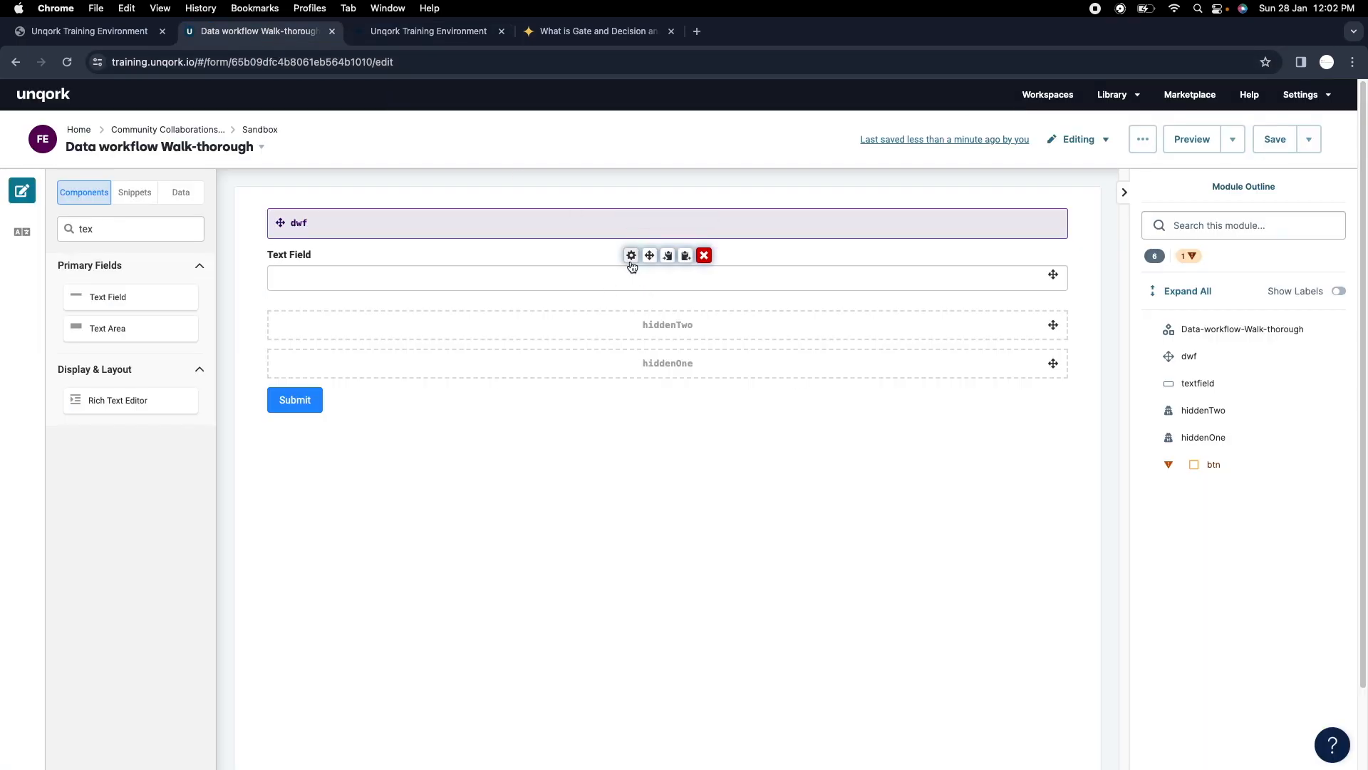
click(630, 217)
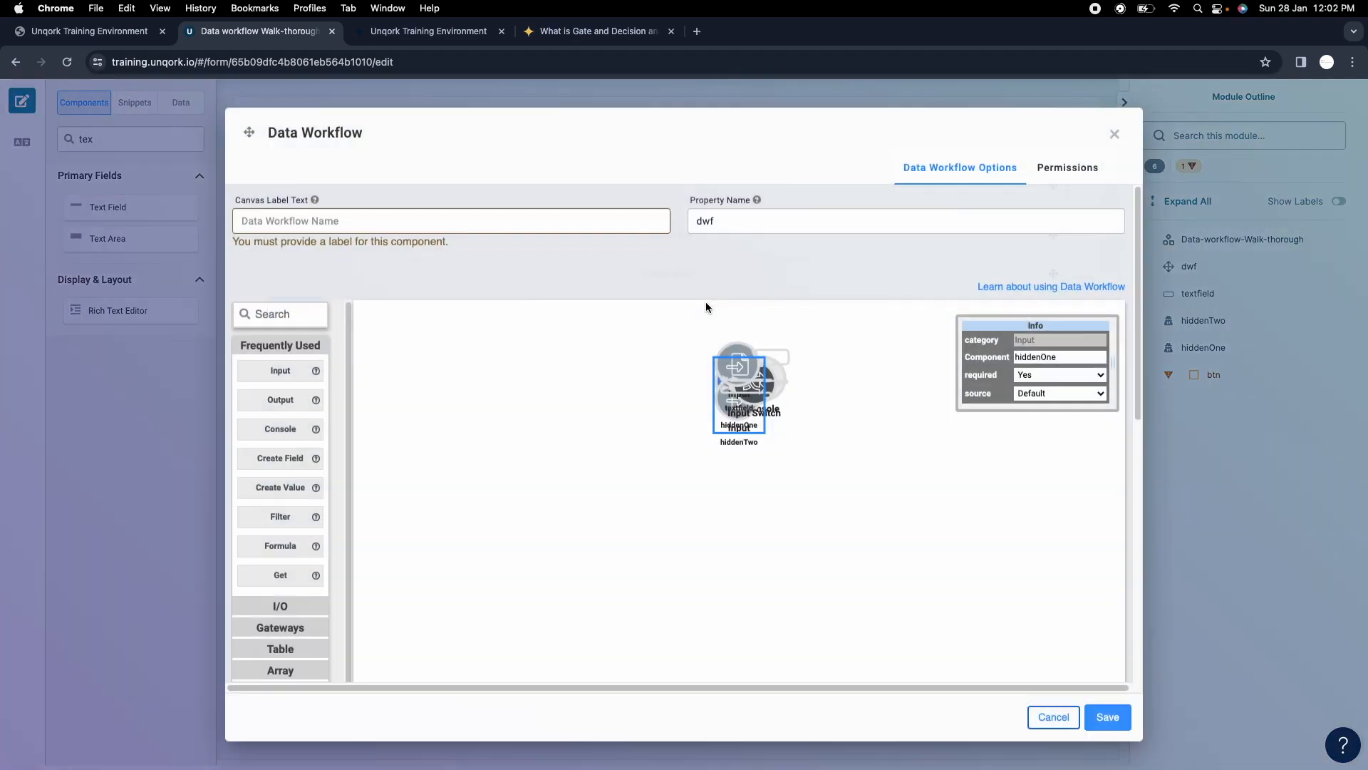
click(754, 480)
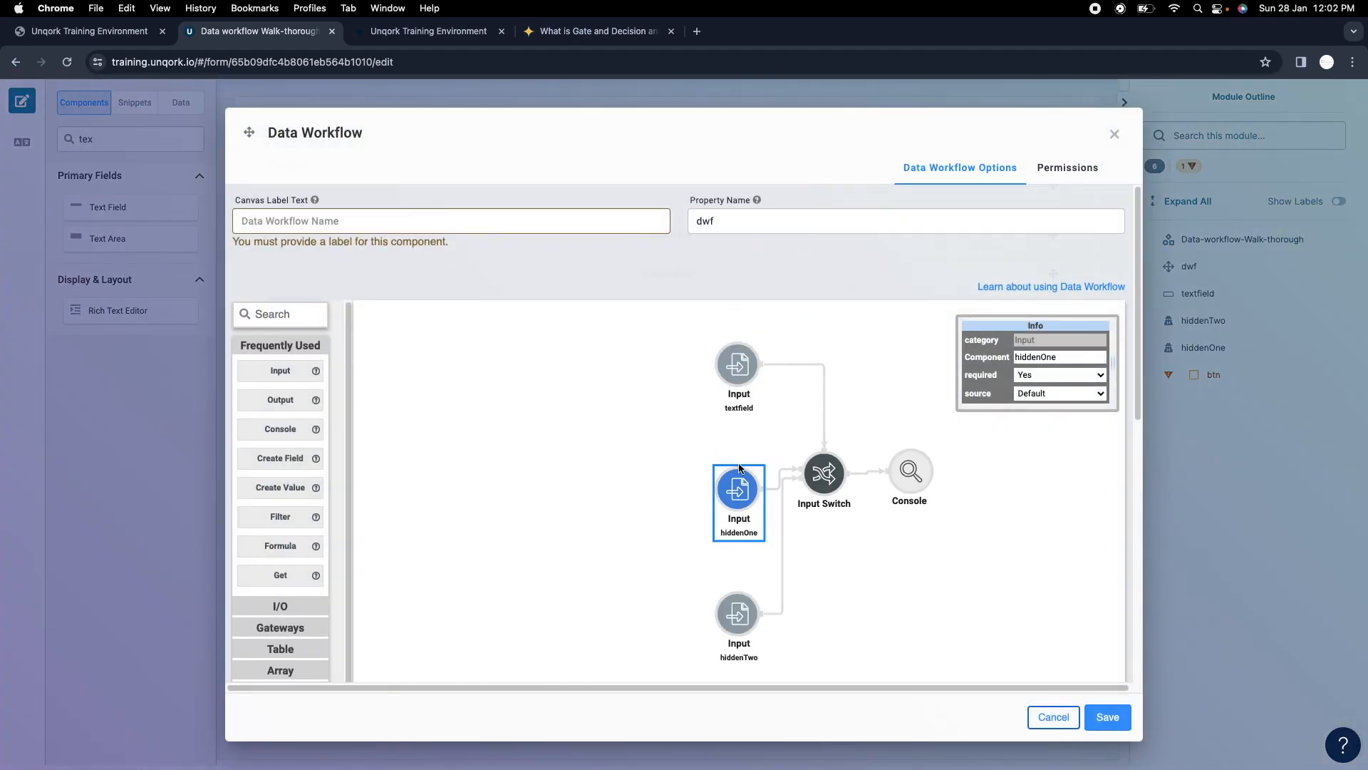
drag(756, 480, 613, 432)
mouse_move(303, 404)
mouse_down()
mouse_move(746, 519)
mouse_move(752, 499)
mouse_move(749, 524)
mouse_up()
click(835, 350)
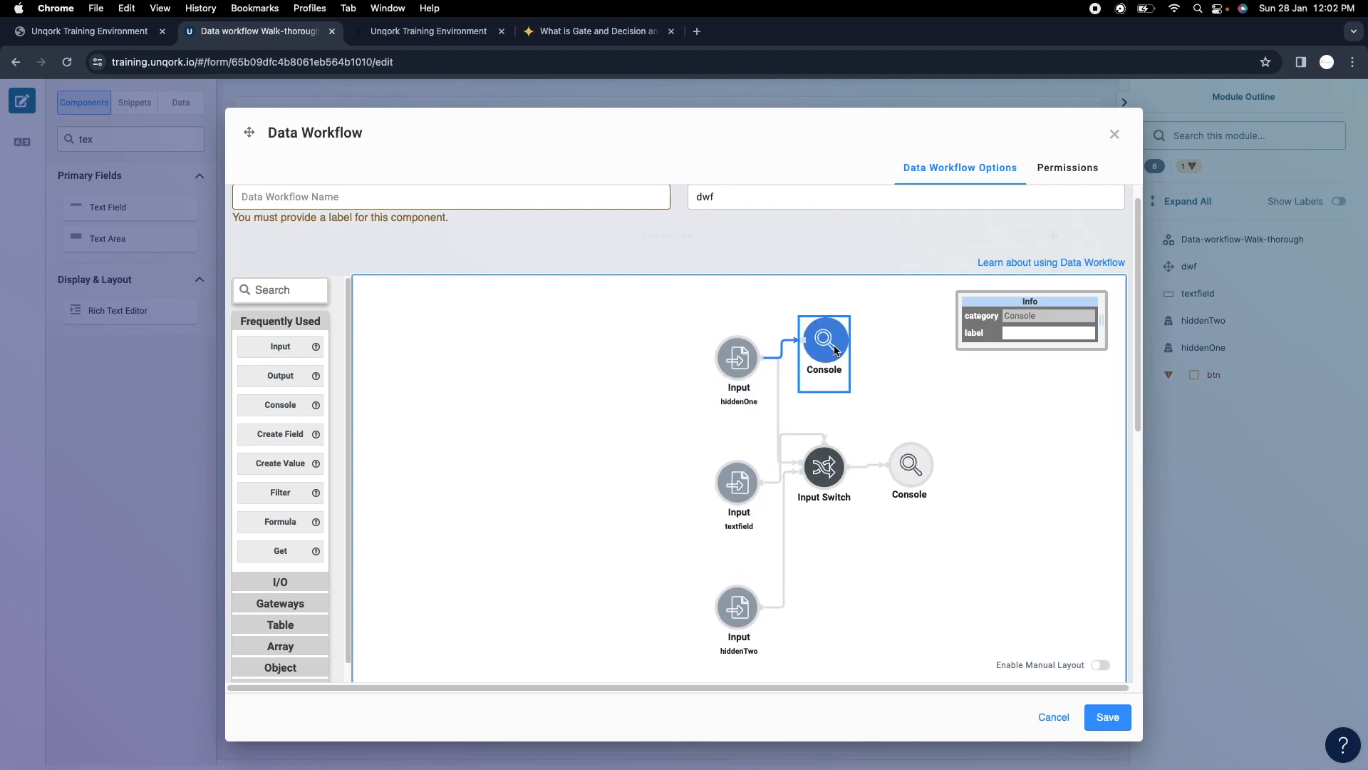
Duplicate the Console operator, connect the hiddenTwo input to the copy, and save the workflow and module.
key(super+c)
key(super+v)
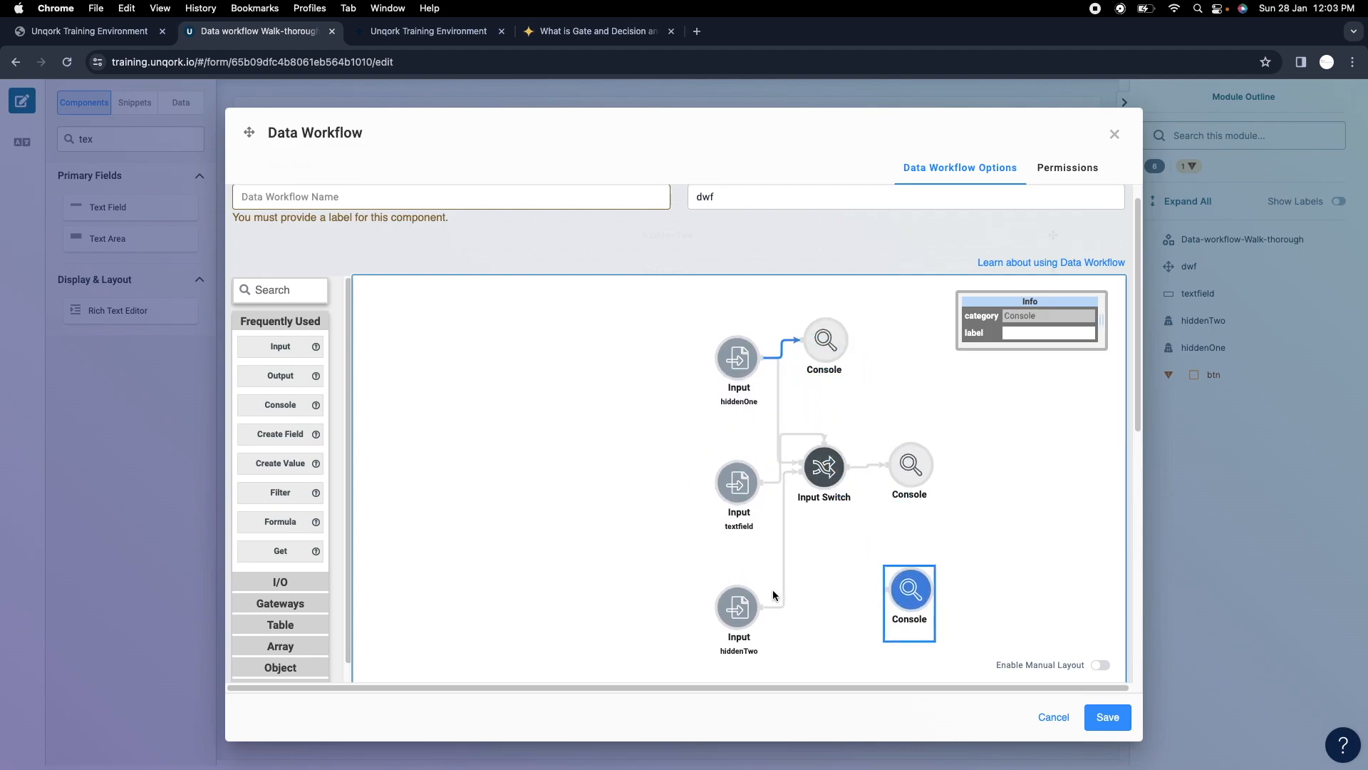
drag(764, 611, 908, 590)
click(1107, 717)
click(1272, 138)
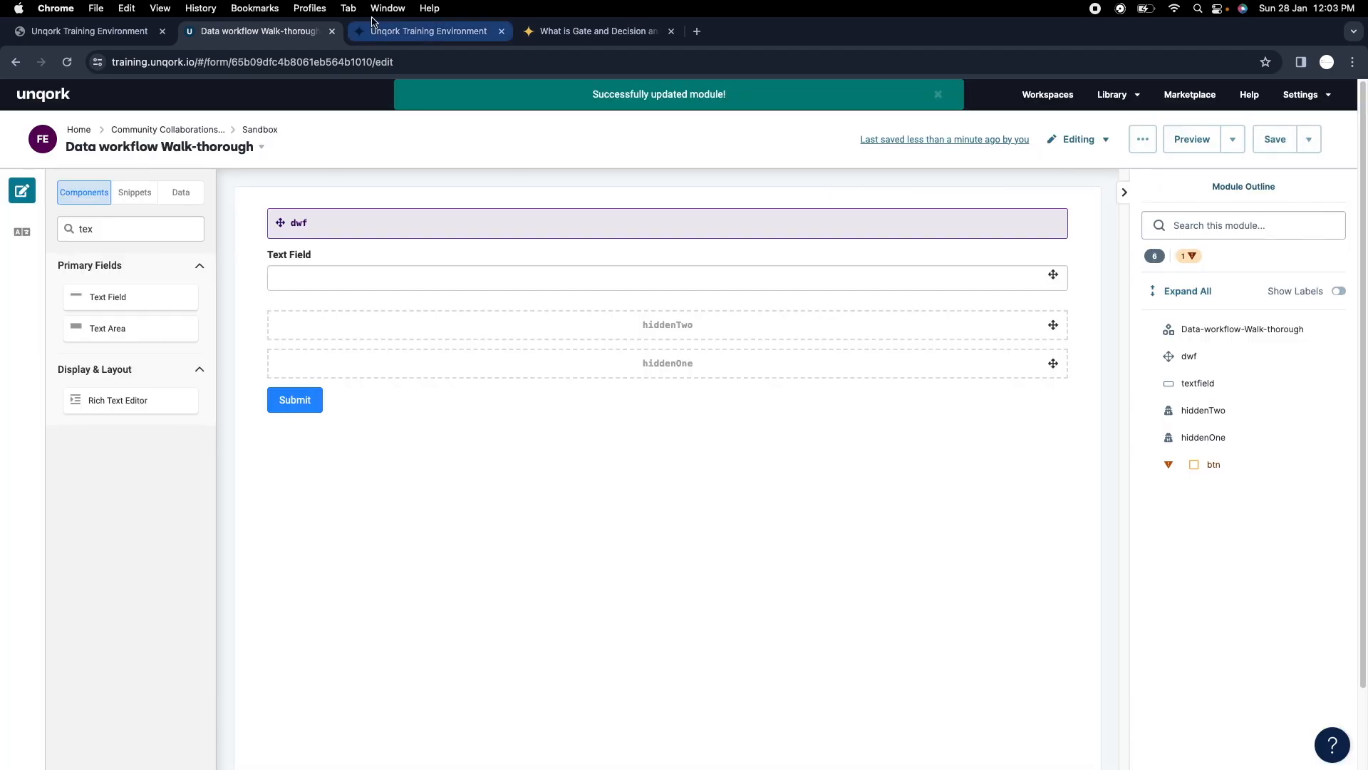
Reload the preview, submit the form with sdsdsd in the text field, and compare the Input Switch and hiddenTwo console lines.
click(427, 31)
click(67, 62)
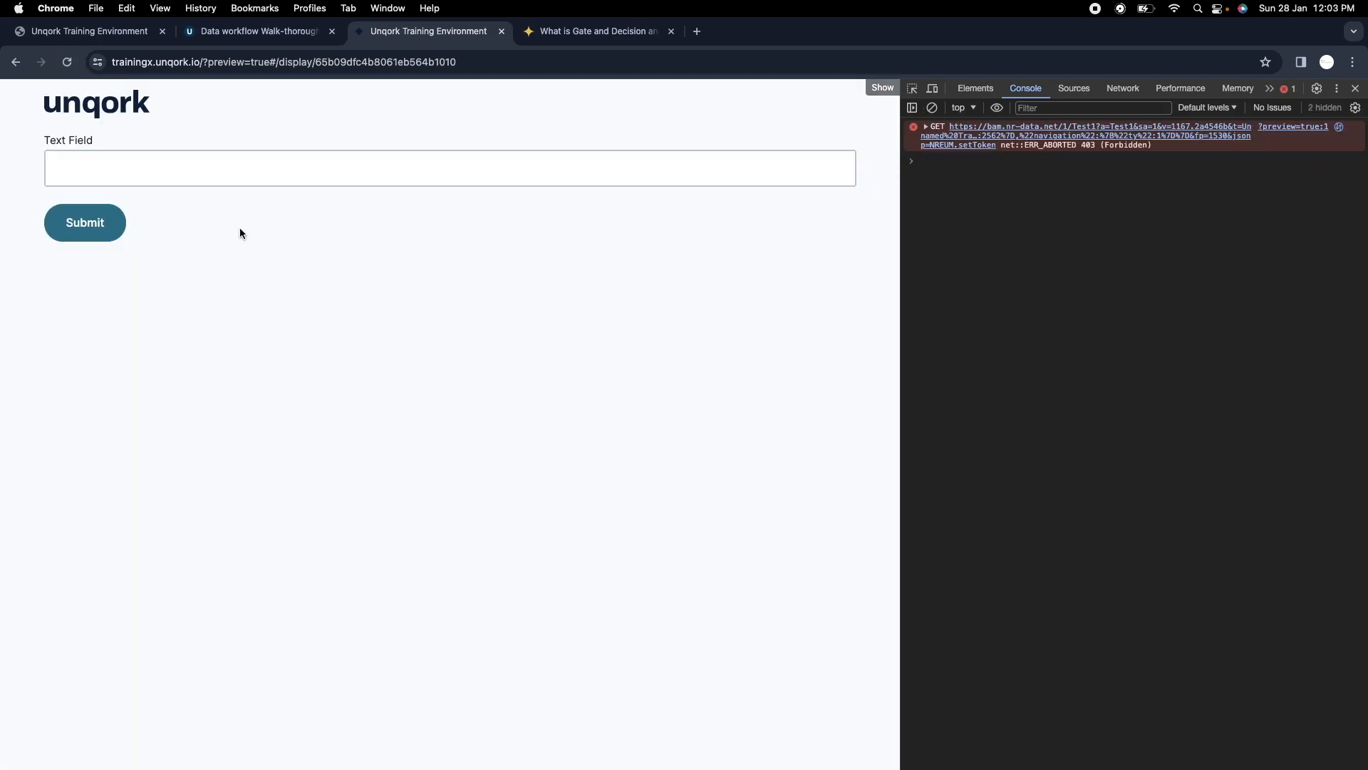
click(240, 174)
text(sdsdsd)
click(82, 225)
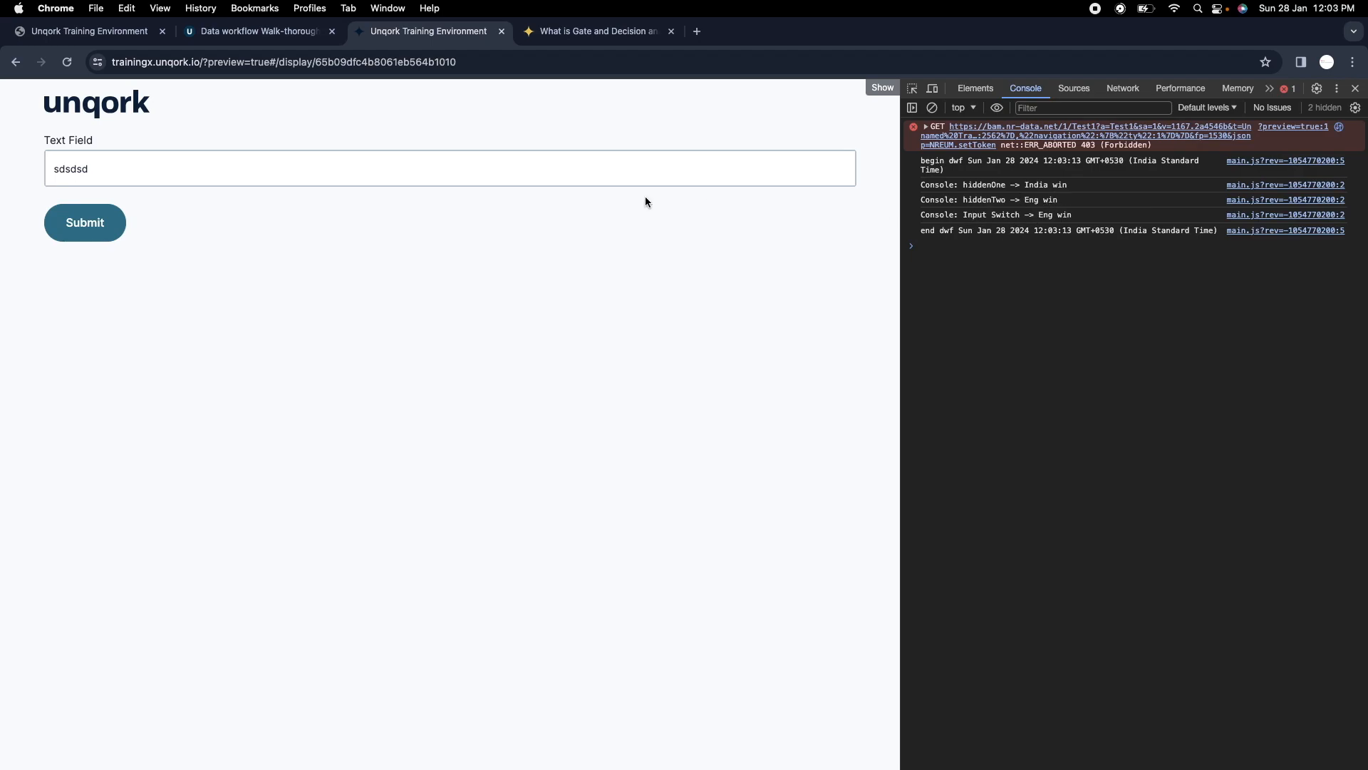
drag(963, 216, 1022, 222)
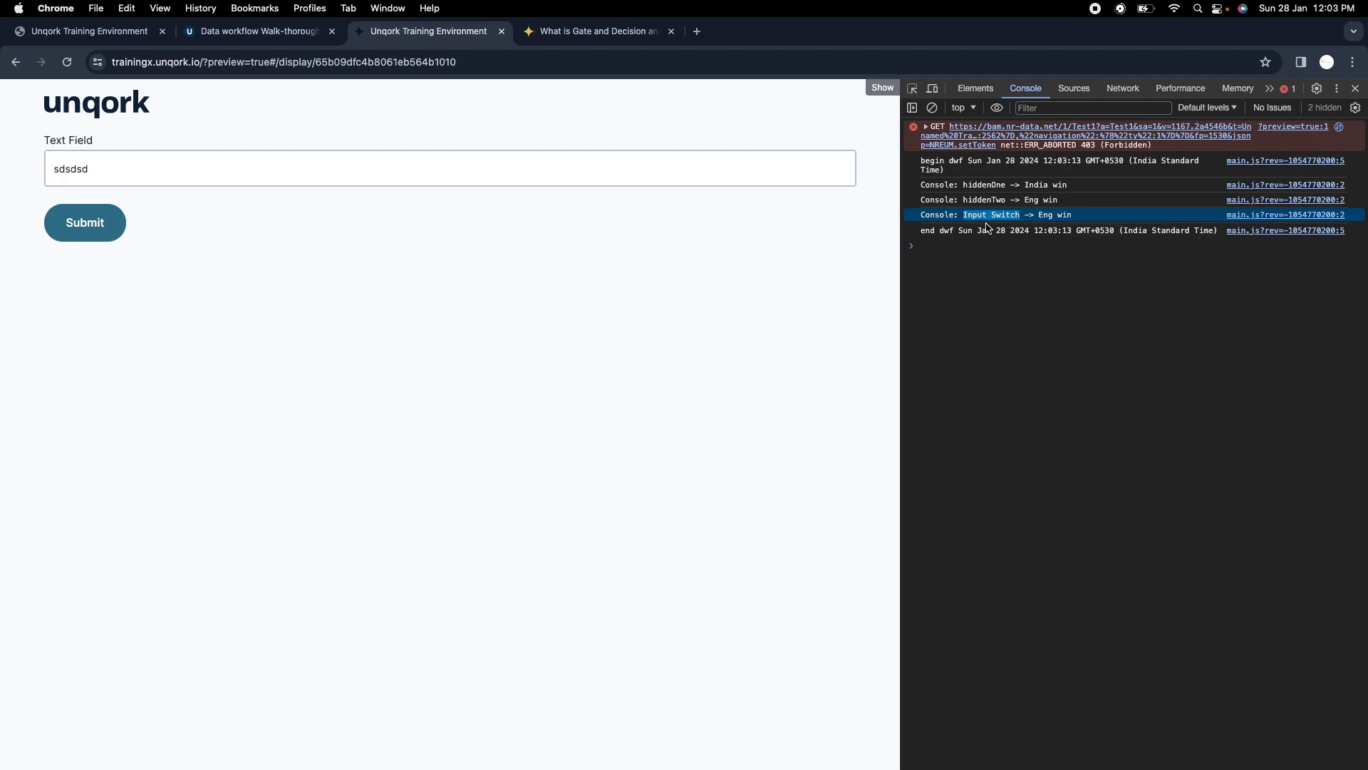
click(987, 221)
drag(964, 200, 1059, 204)
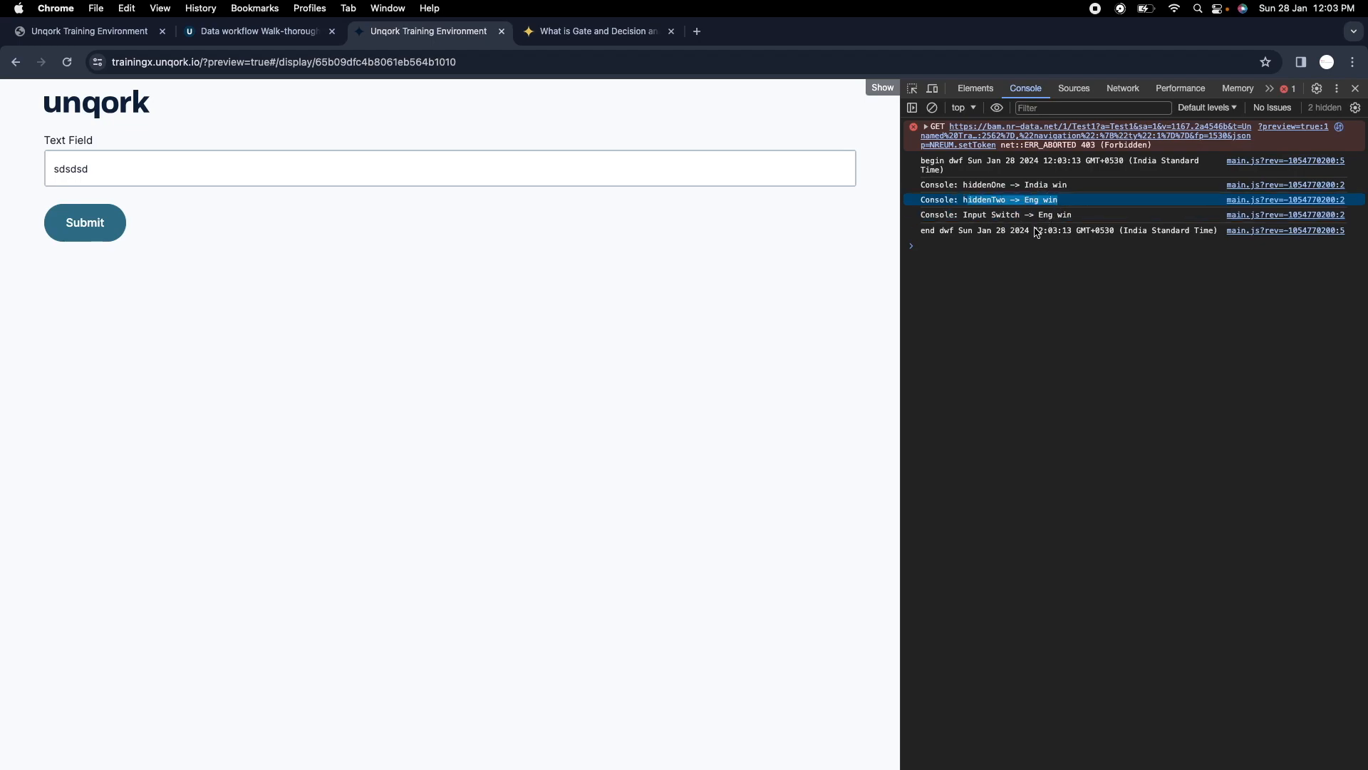
Replace the text field value with India win, submit the form again, and examine the Input Switch console line.
double_click(190, 169)
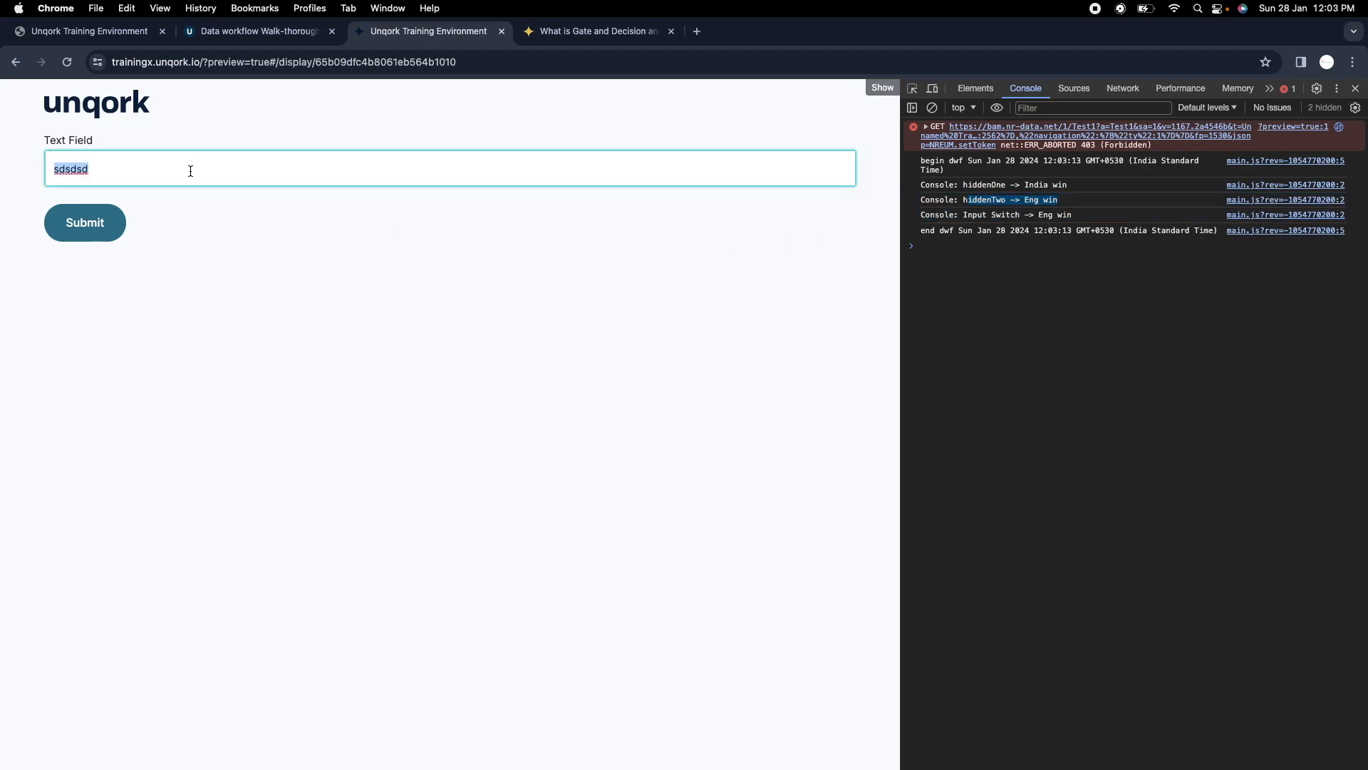
text(India win)
click(68, 223)
triple_click(1098, 303)
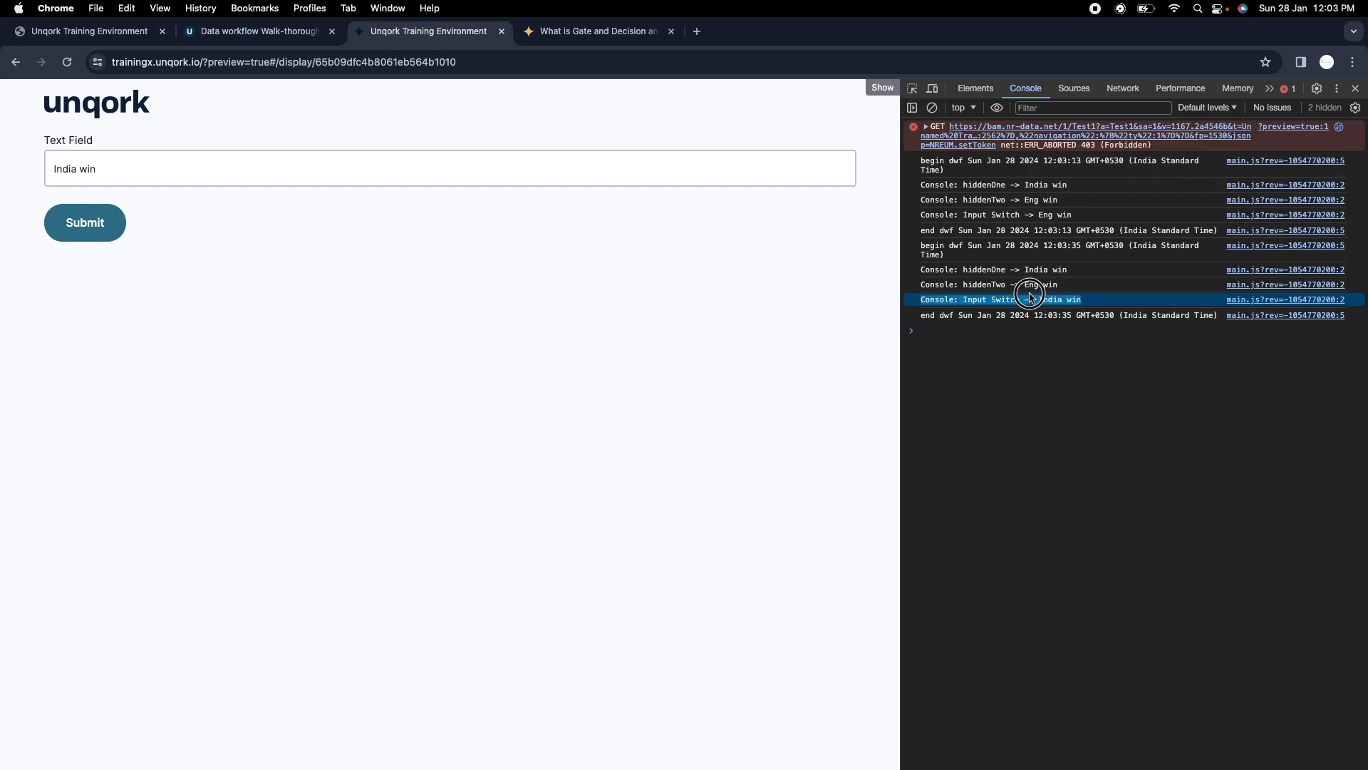
Return to the module editor, reopen the dwf data workflow, and look through the available Table operators.
click(291, 36)
mouse_move(625, 234)
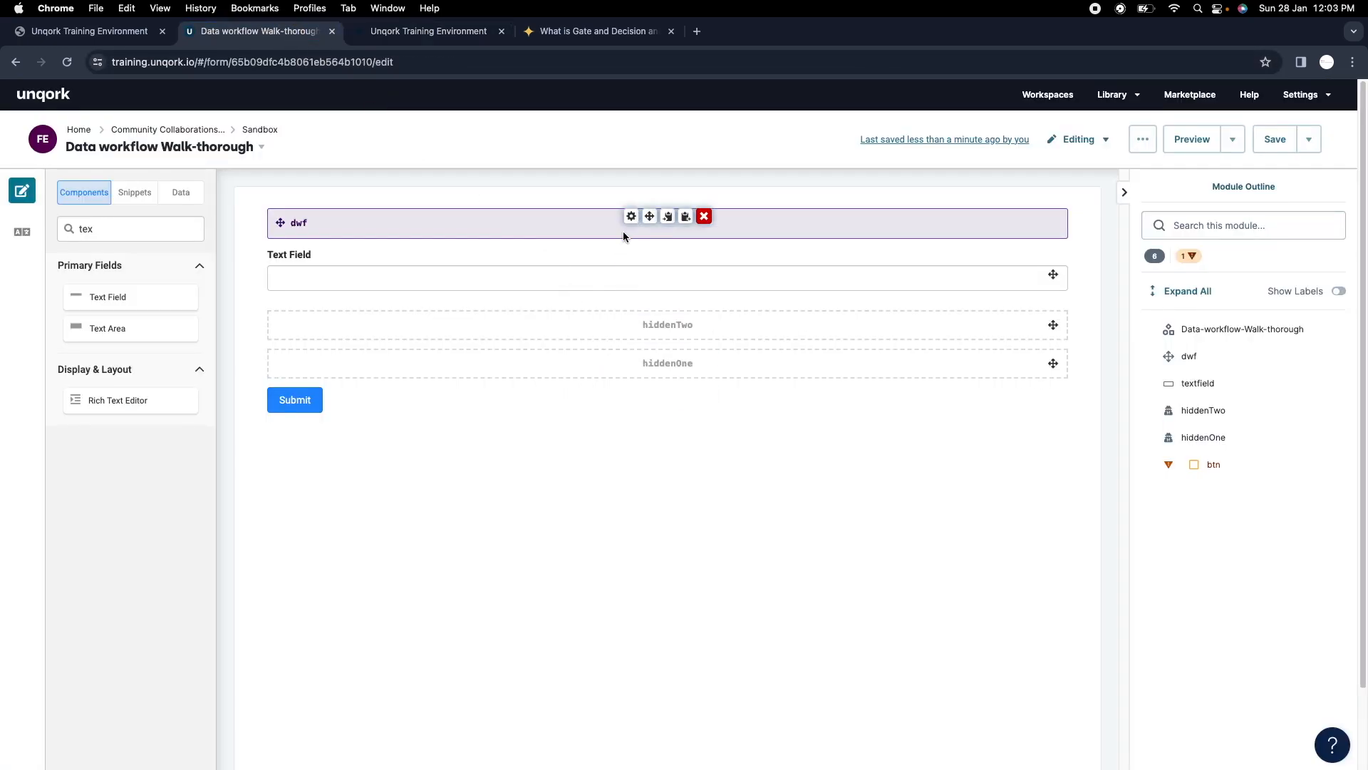
click(630, 216)
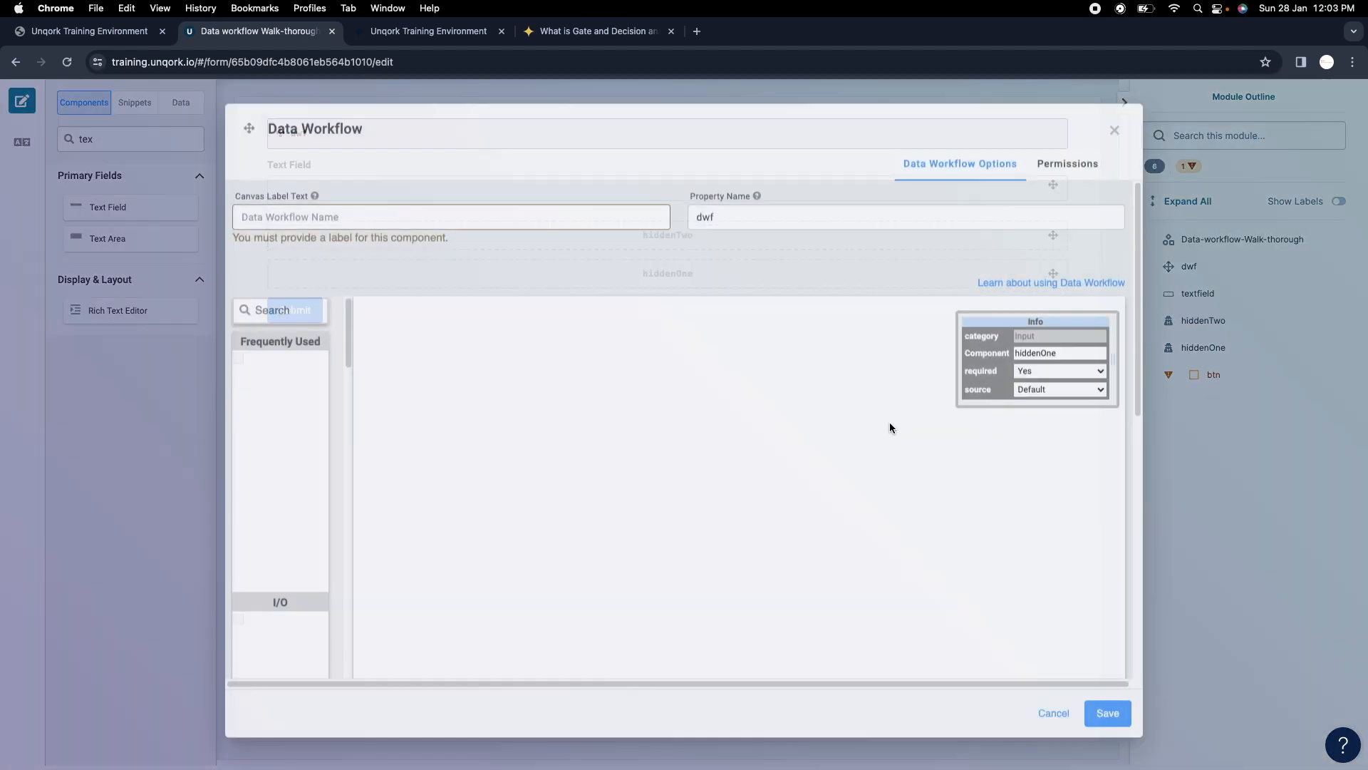
scroll(292, 595, down, 1)
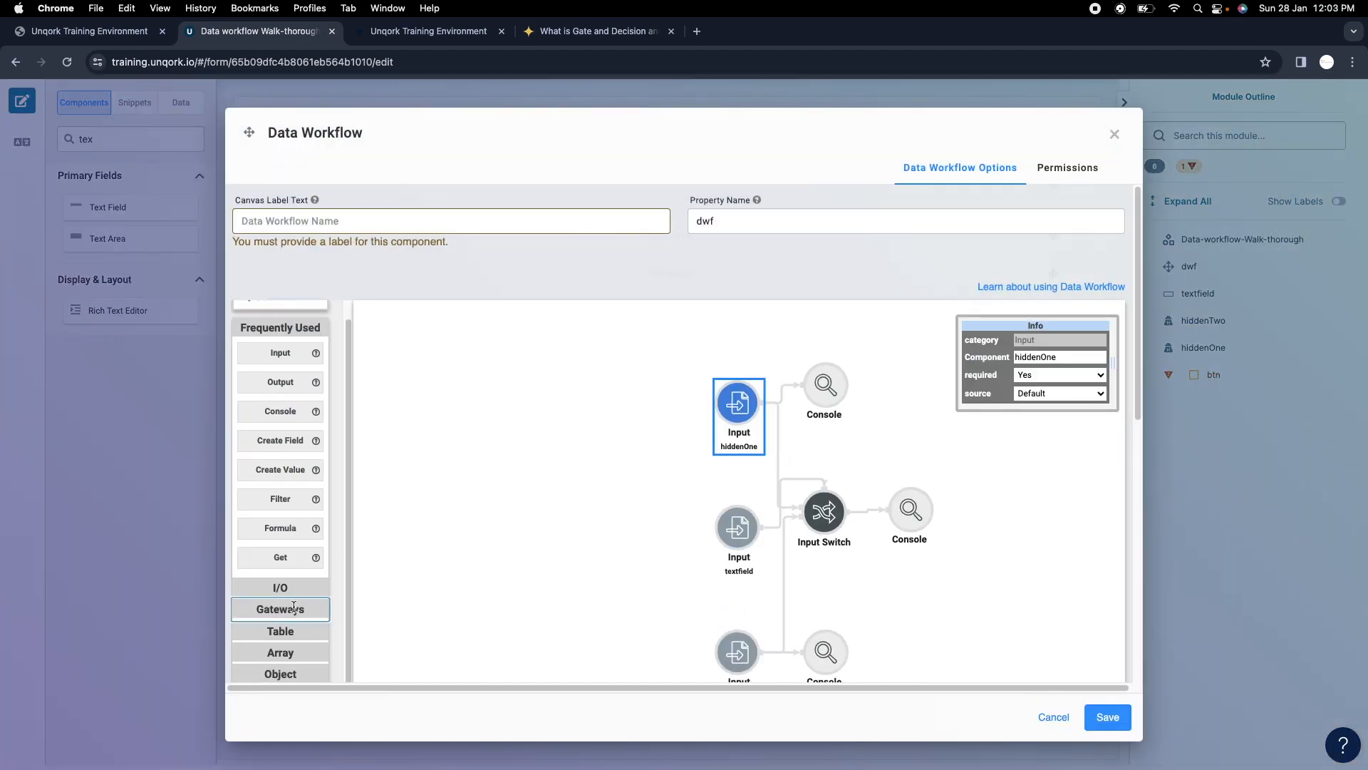
click(293, 613)
click(291, 557)
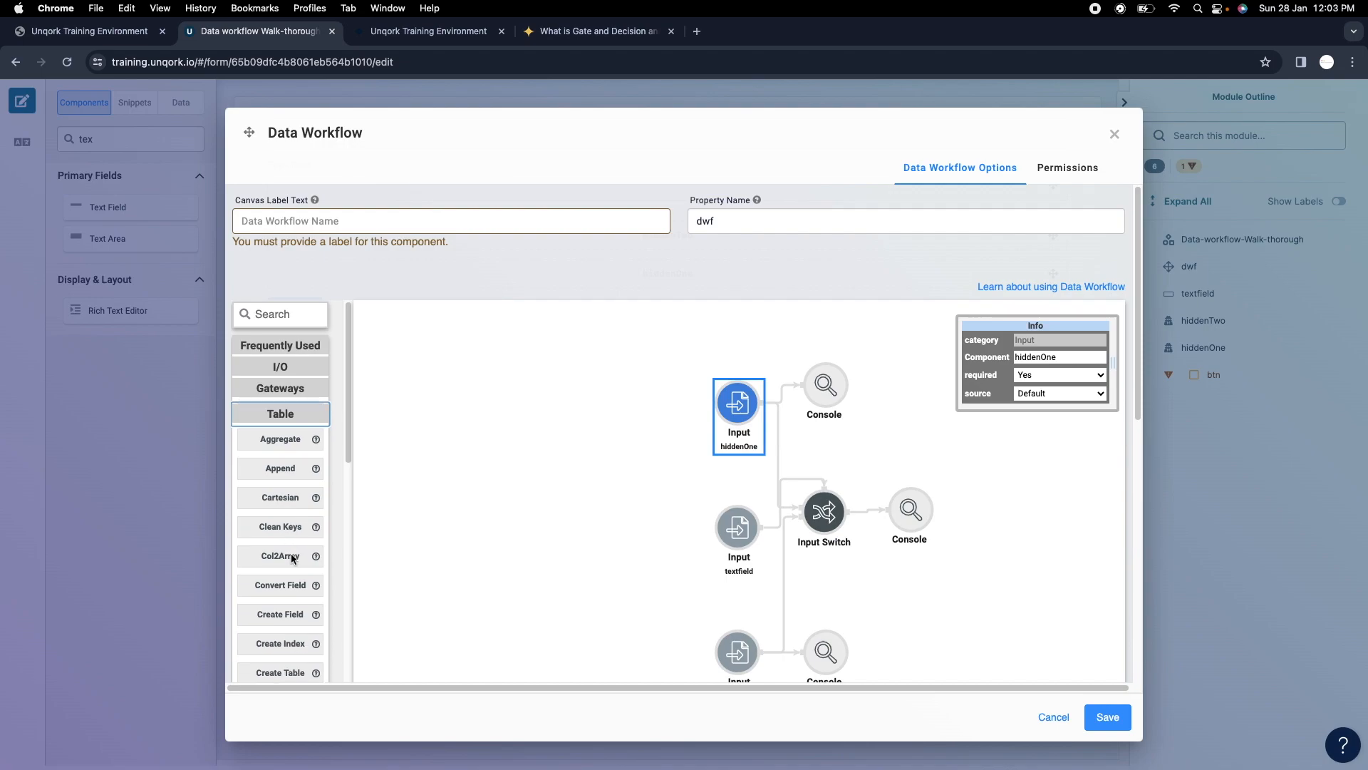
scroll(295, 531, down, 5)
scroll(303, 529, up, 5)
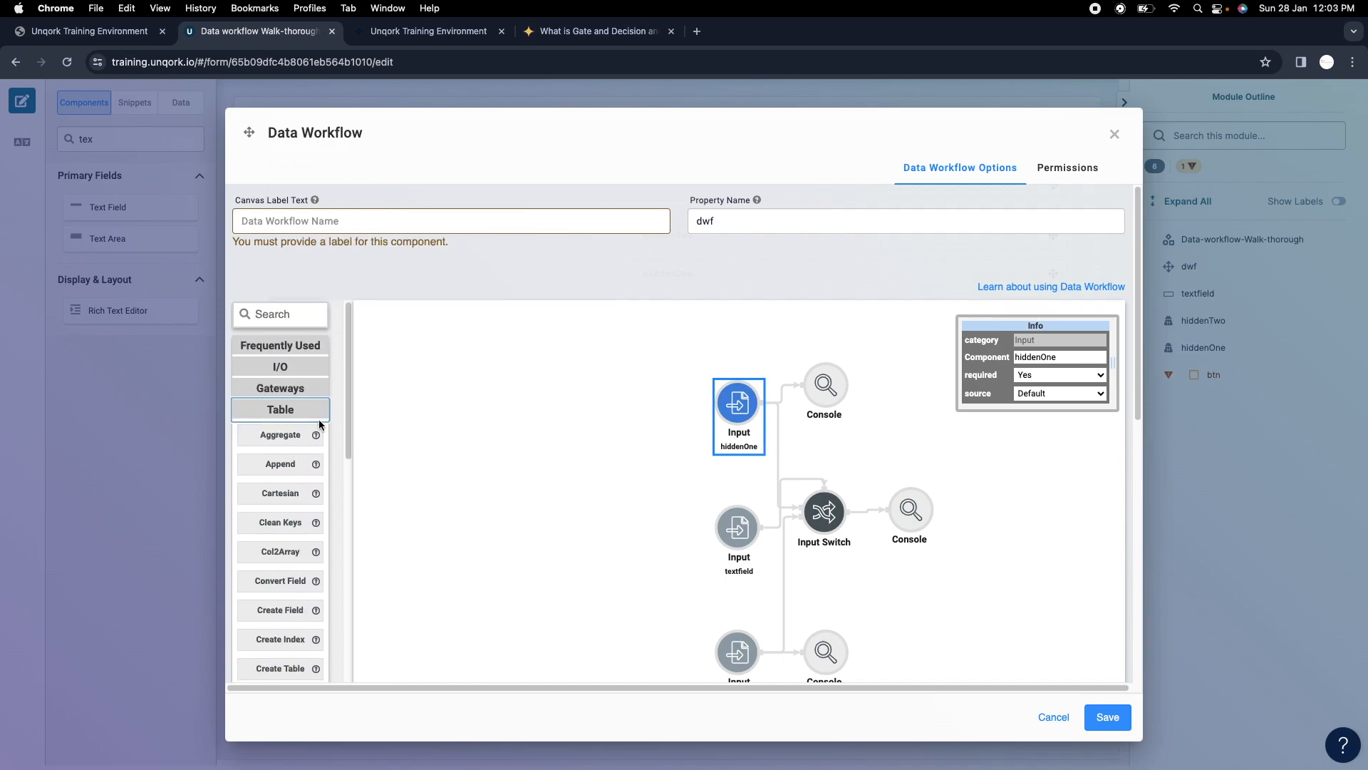
scroll(308, 470, down, 10)
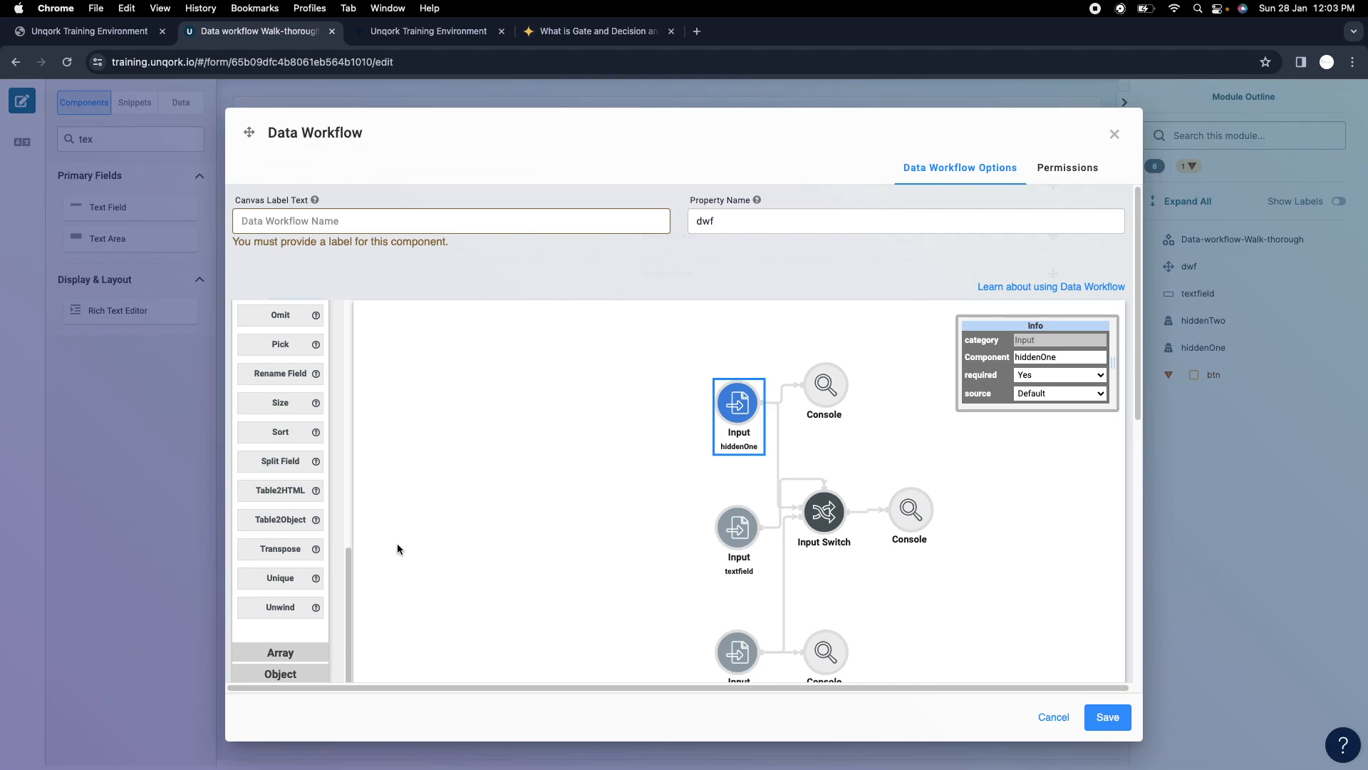
Select the Input Switch operator in the workflow and examine its condition settings and input connections.
click(833, 511)
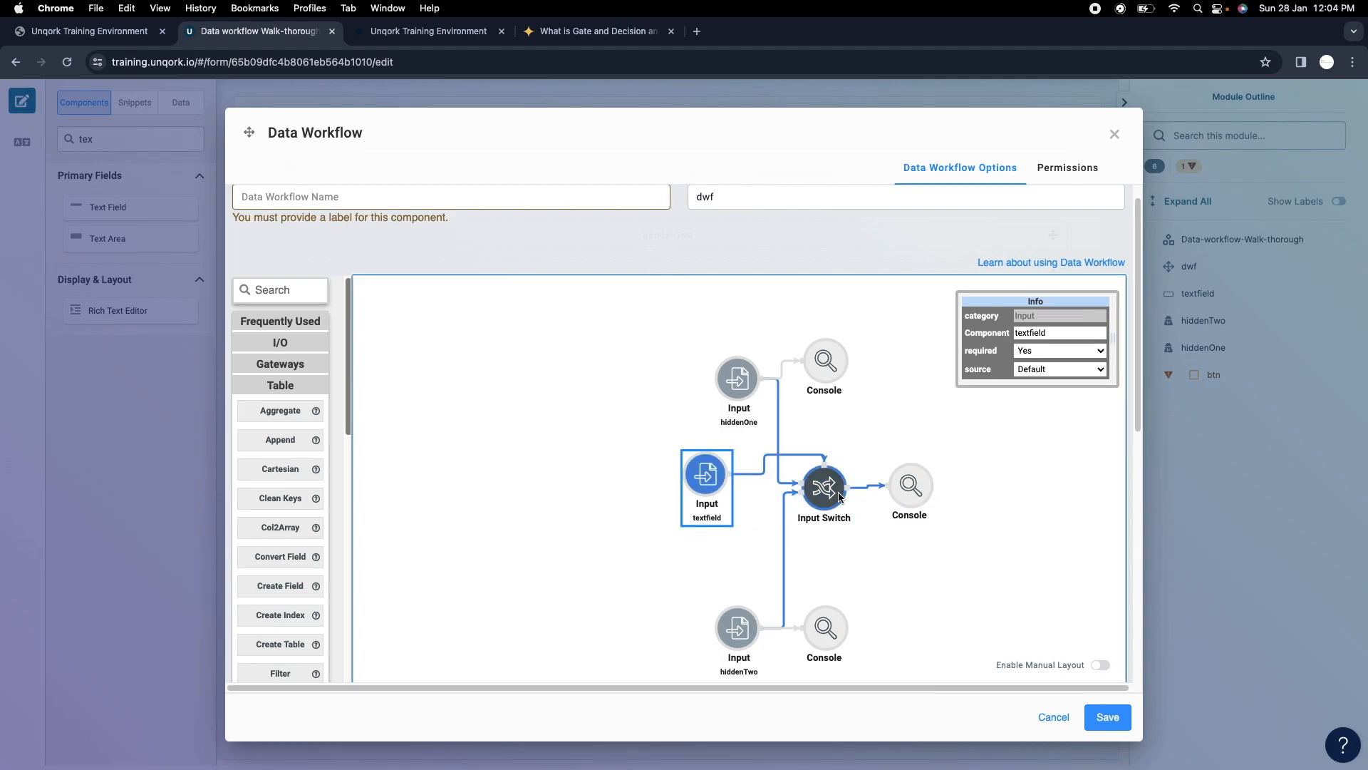
click(840, 497)
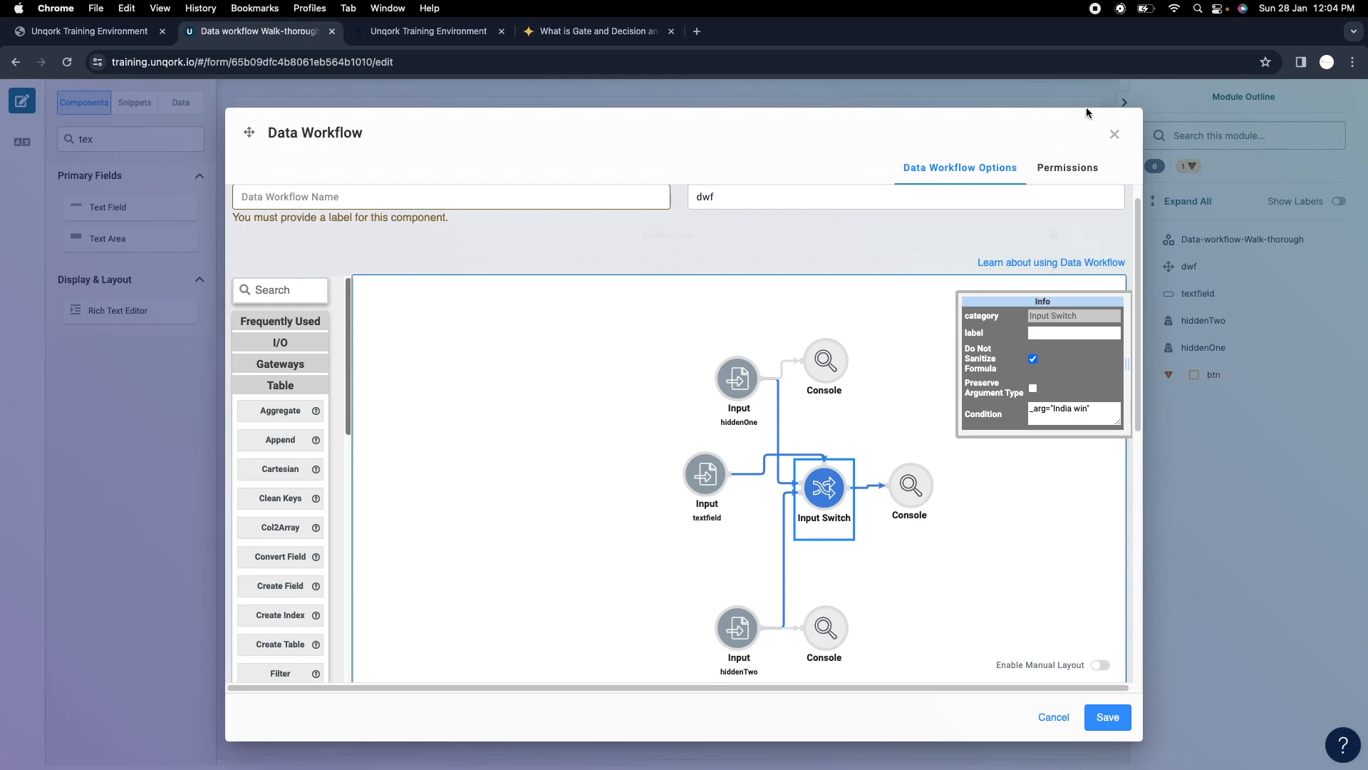